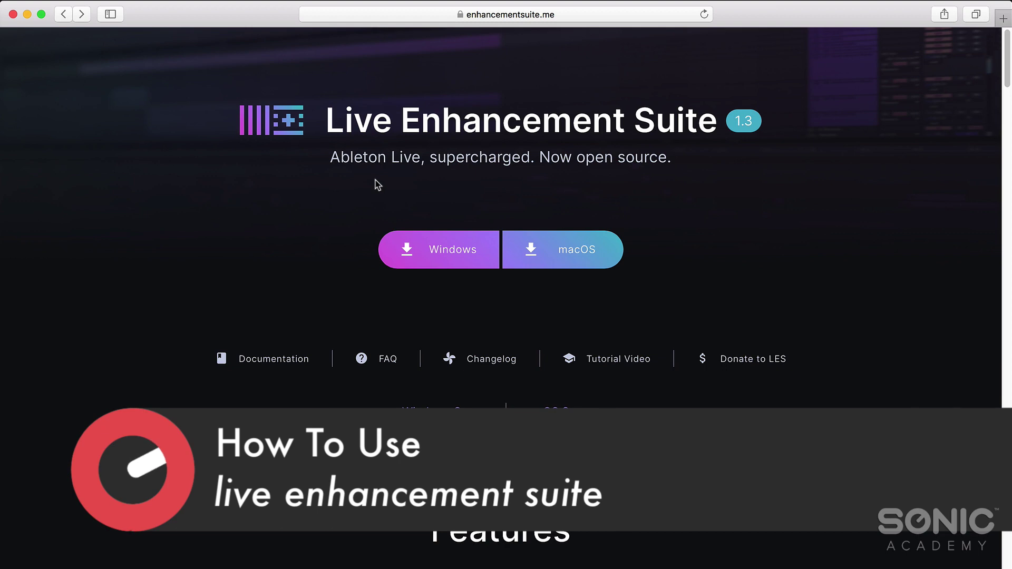
- Download the macOS version of Live Enhancement Suite without following the developers on Twitter
{"action": "left_click", "coordinate": [559, 252]}
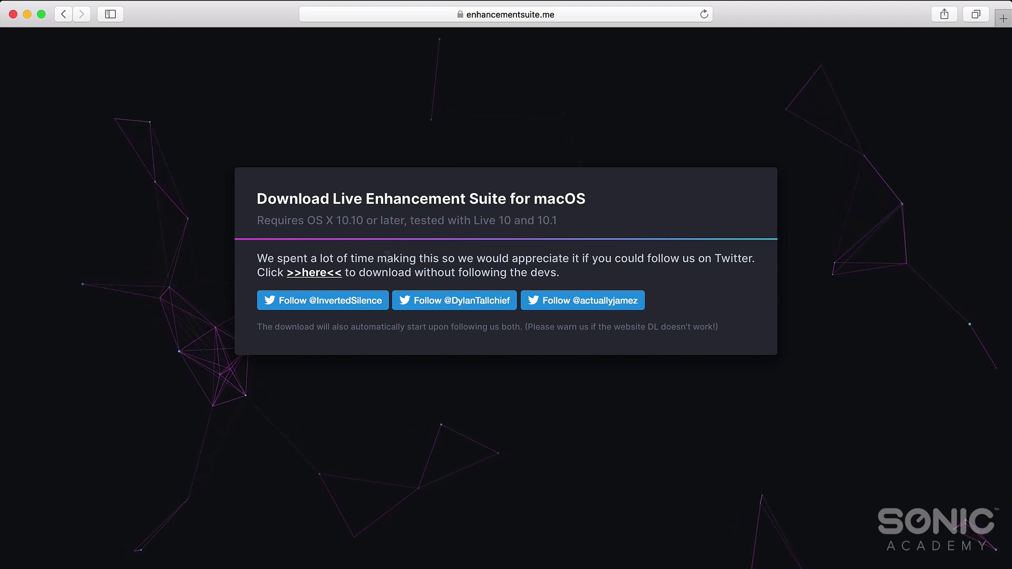
{"action": "left_click", "coordinate": [320, 275]}
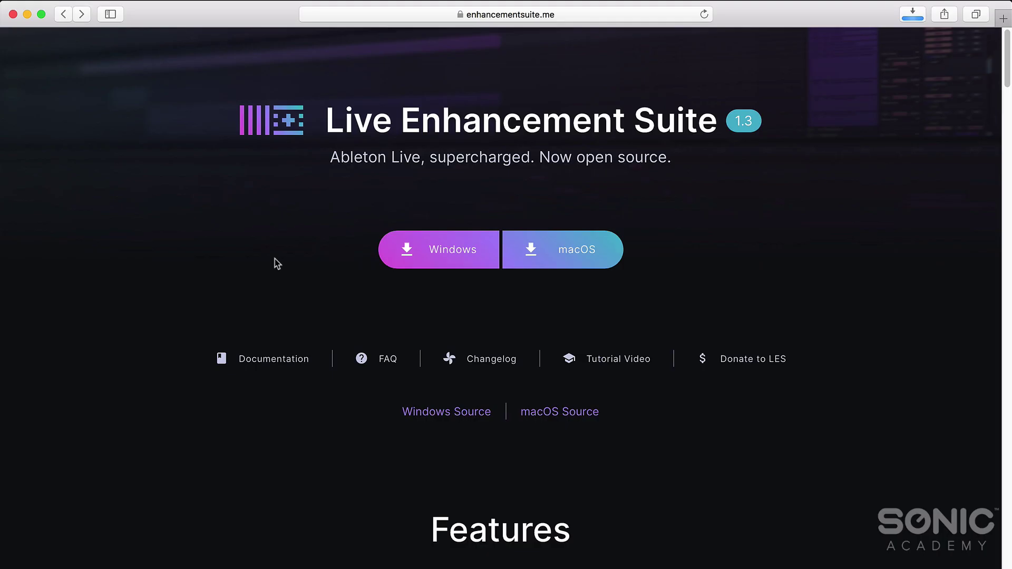
- Read the Keyboard Shortcuts page of the LES documentation, from closing plugin windows to the Absolute Paste / Duplicate section
{"action": "left_click", "coordinate": [283, 361]}
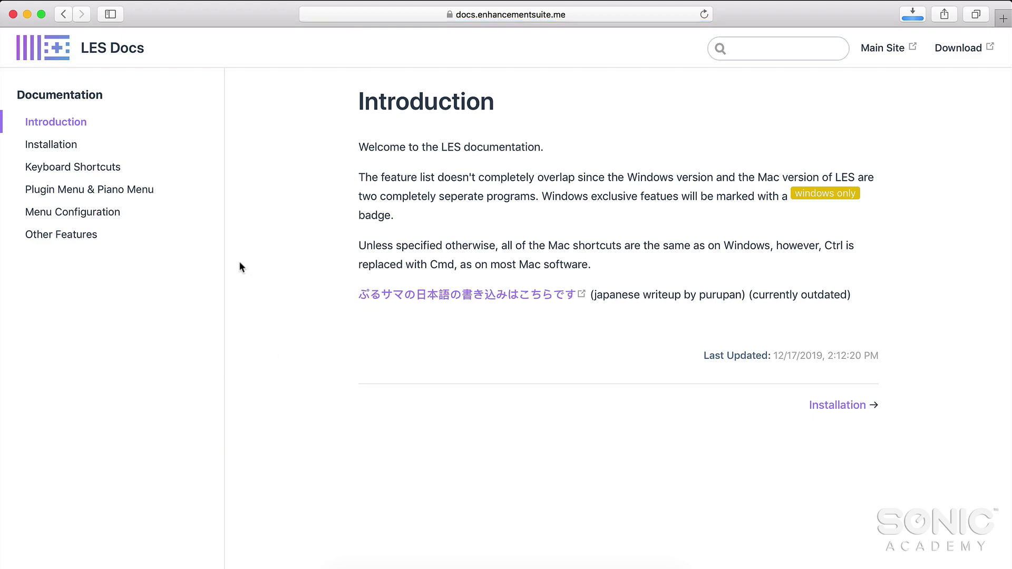
{"action": "left_click", "coordinate": [110, 168]}
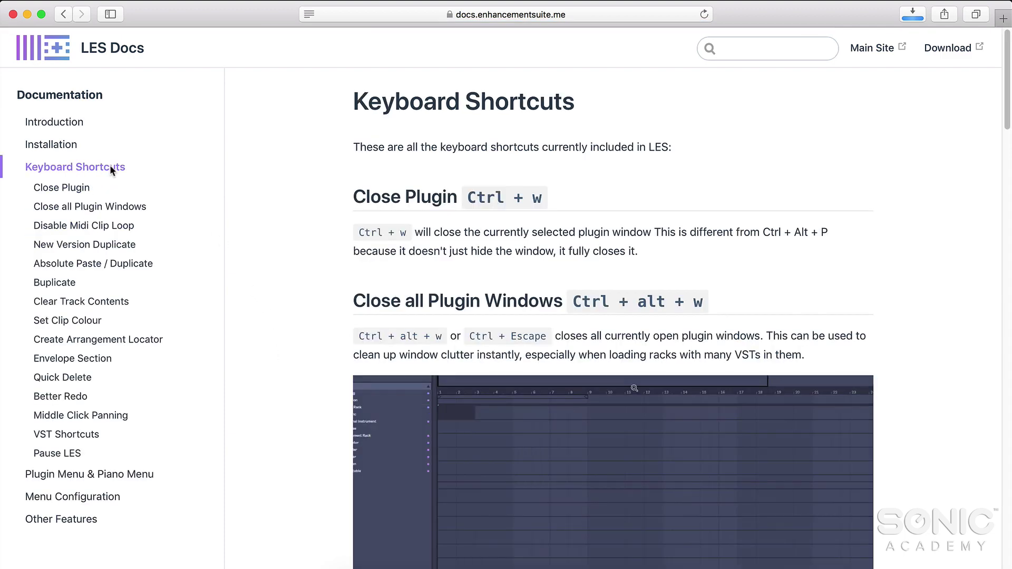
{"action": "left_click", "coordinate": [132, 474]}
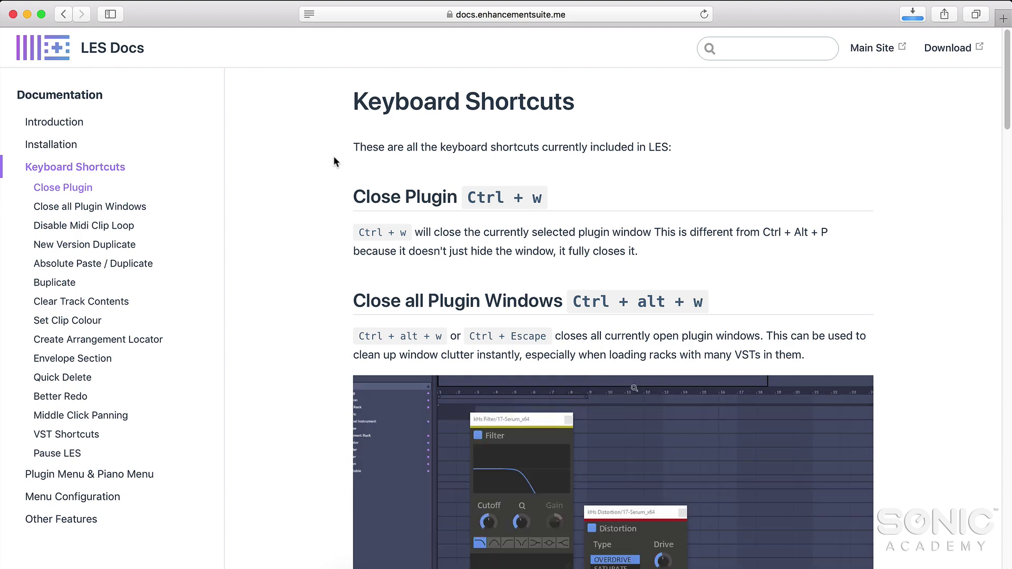
{"action": "scroll", "coordinate": [333, 155], "scroll_direction": "down", "scroll_amount": 6}
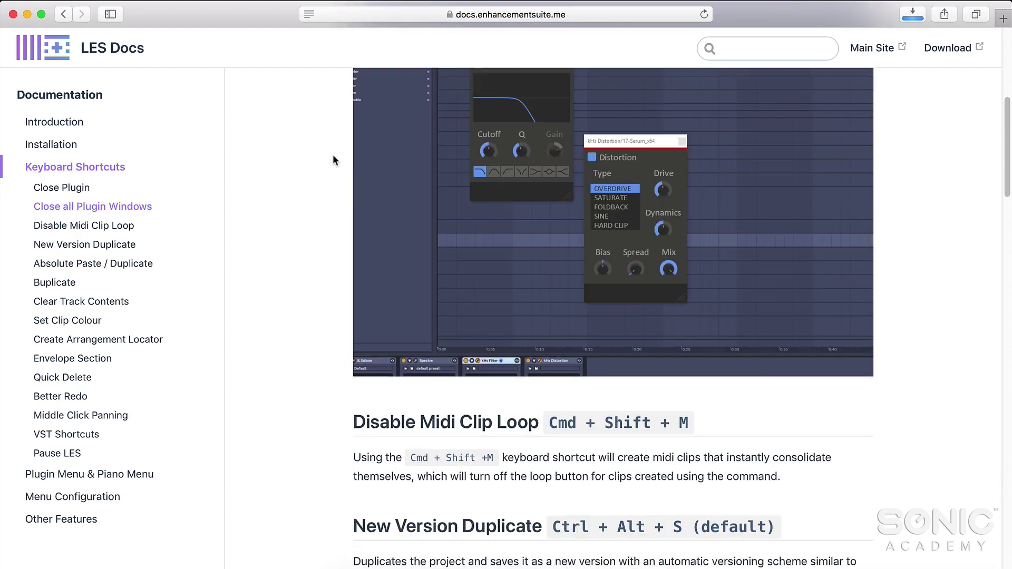
{"action": "scroll", "coordinate": [333, 159], "scroll_direction": "down", "scroll_amount": 3}
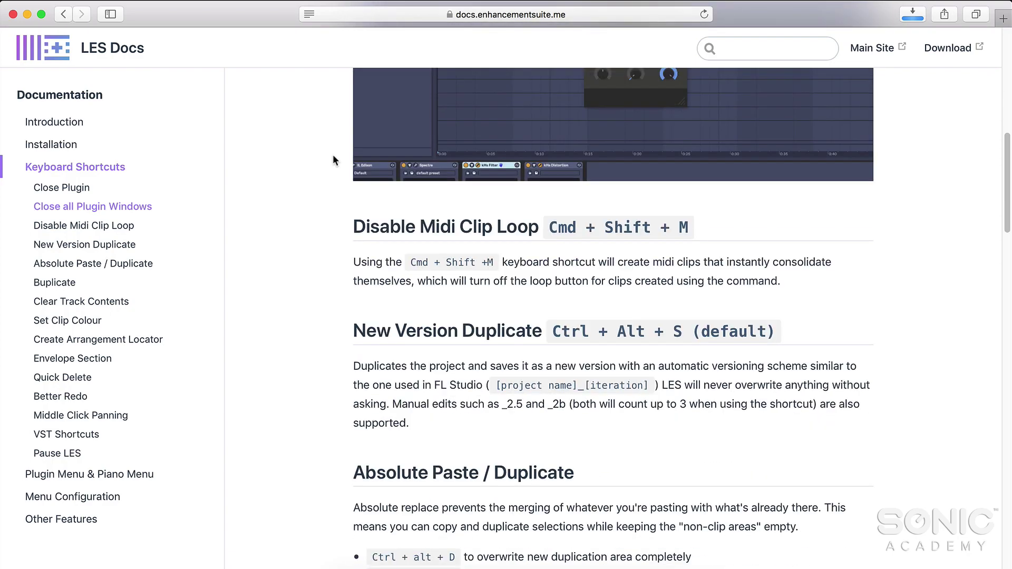
{"action": "scroll", "coordinate": [333, 159], "scroll_direction": "down", "scroll_amount": 3}
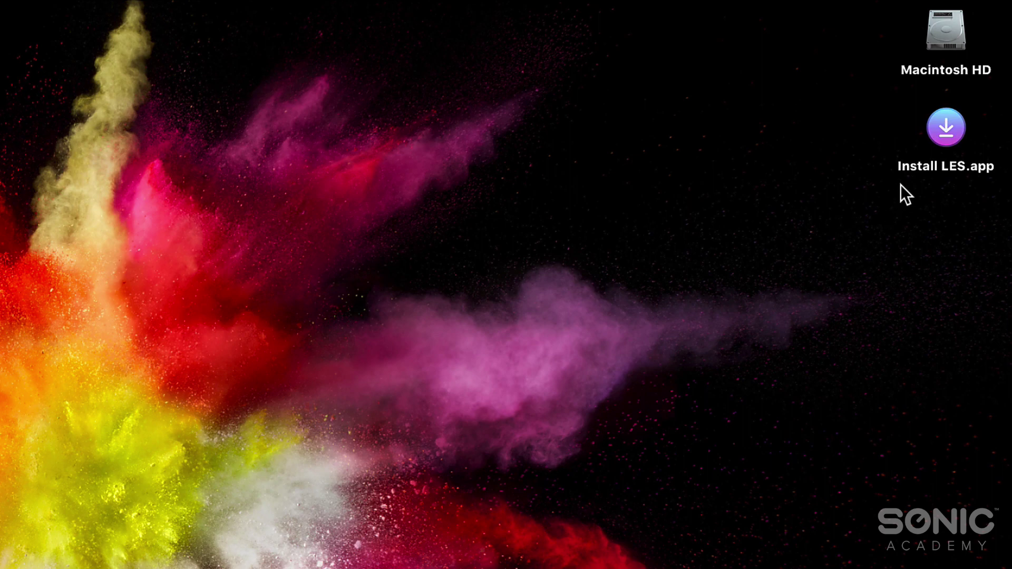
- Run Install LES.app from the desktop to install LES for Mac, and open the options of the installed utility
{"action": "left_click", "coordinate": [950, 131]}
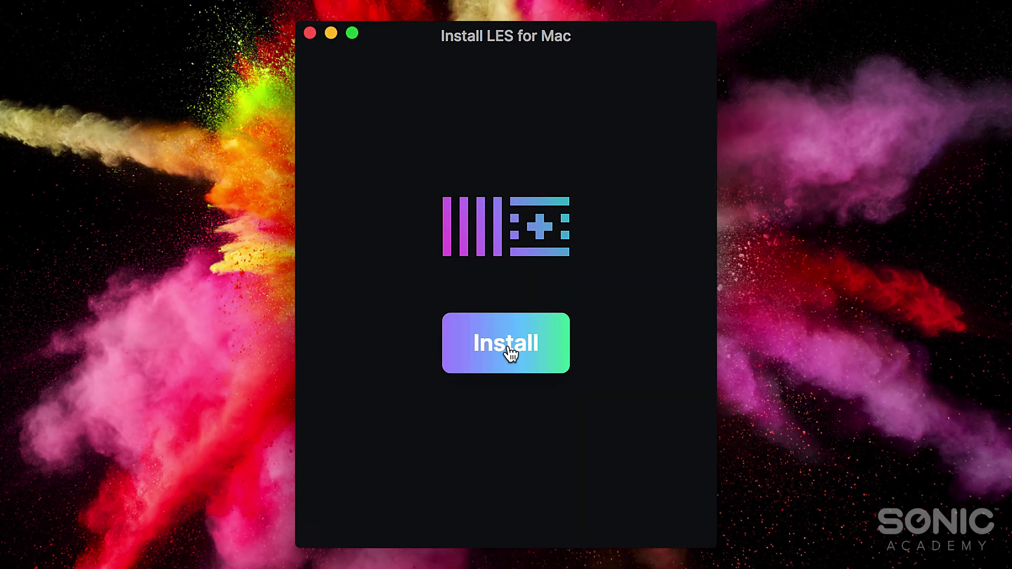
{"action": "left_click", "coordinate": [510, 352]}
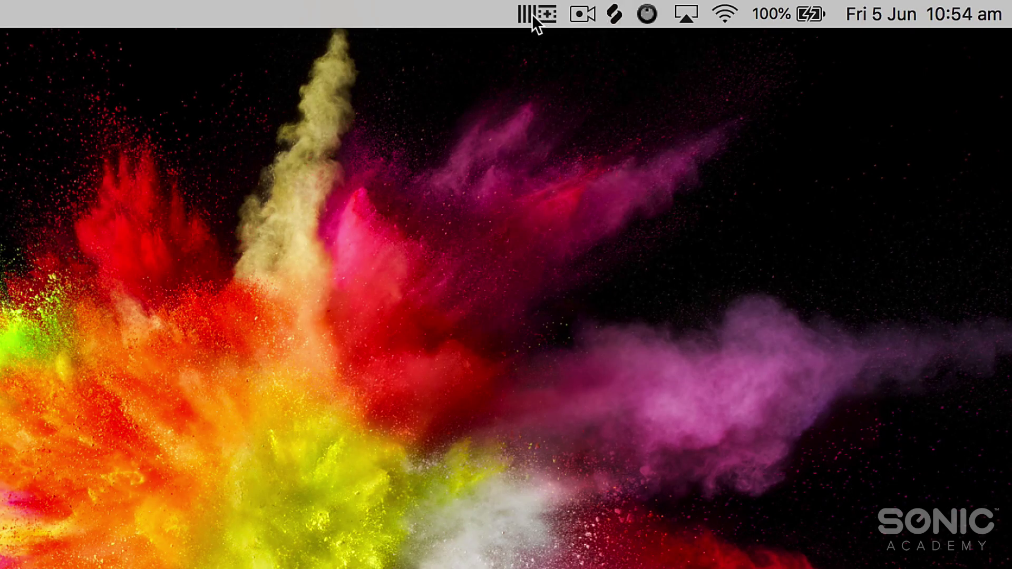
{"action": "left_click", "coordinate": [533, 15]}
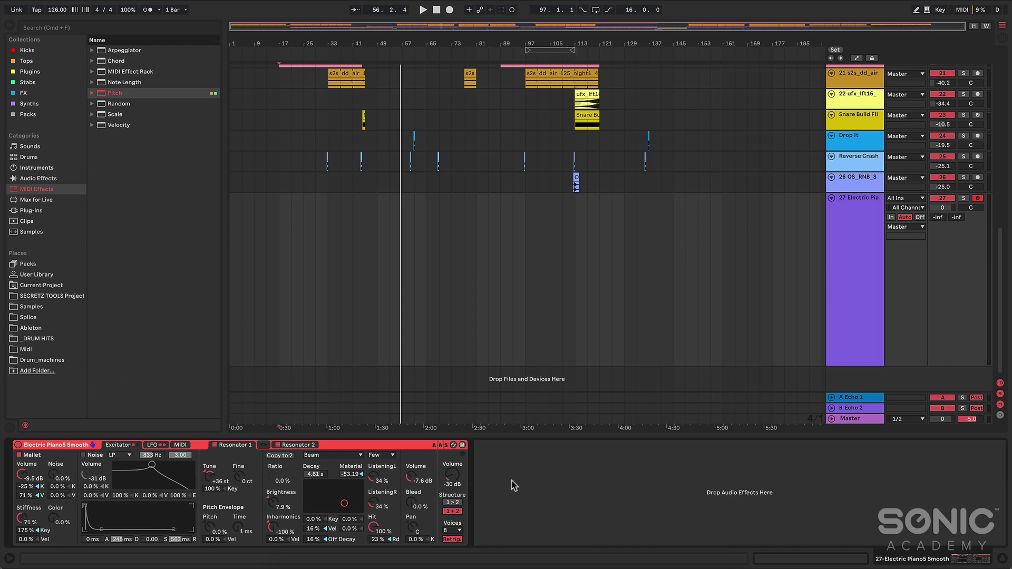
- Add the Echo and Reverb audio effects from the browser after the instrument on the Electric Piano track
{"action": "left_click", "coordinate": [842, 269]}
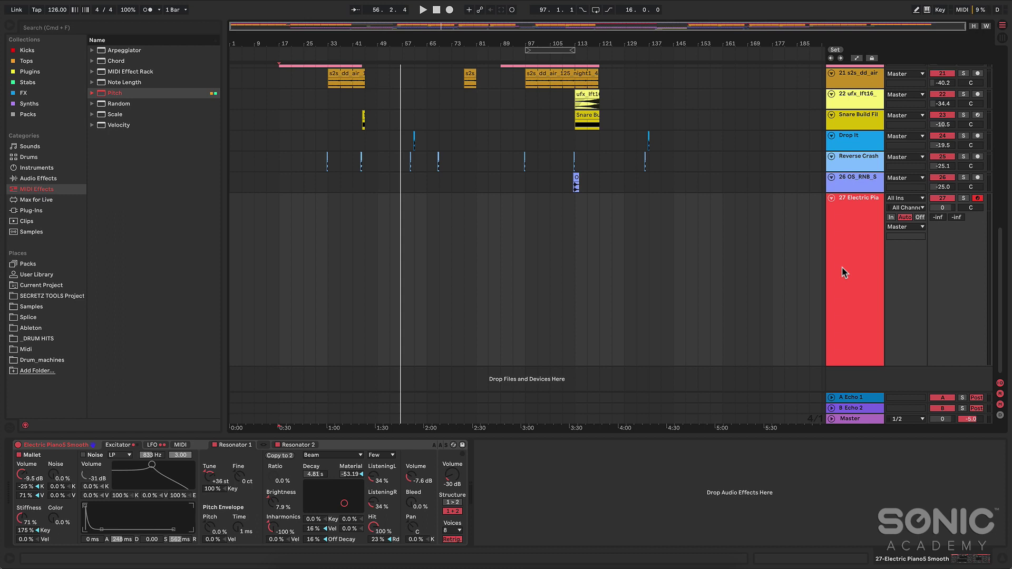
{"action": "left_click", "coordinate": [39, 179]}
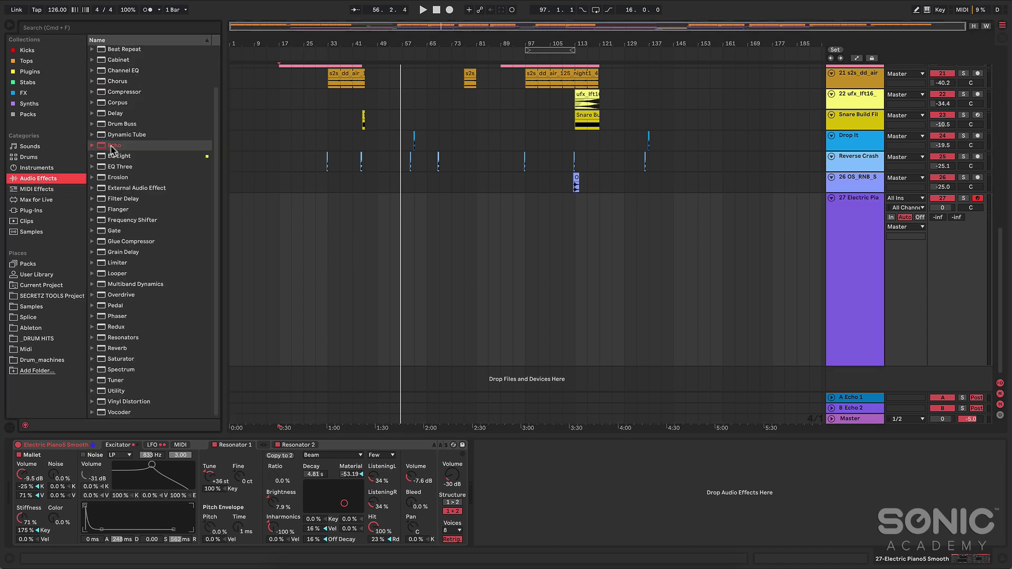
{"action": "left_click_drag", "start_coordinate": [112, 149], "coordinate": [540, 474]}
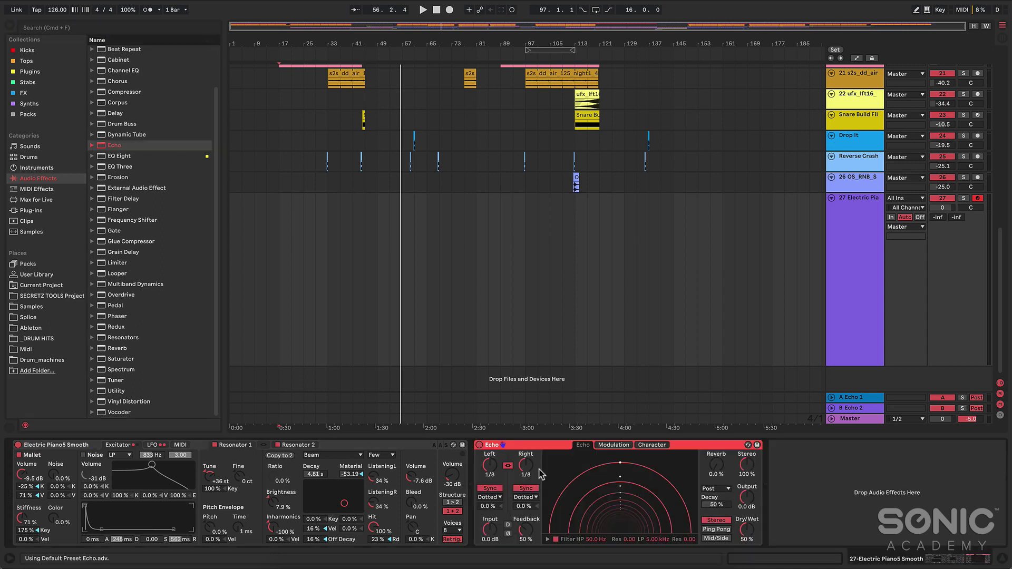
{"action": "left_click", "coordinate": [135, 349]}
{"action": "left_click_drag", "start_coordinate": [115, 351], "coordinate": [824, 479]}
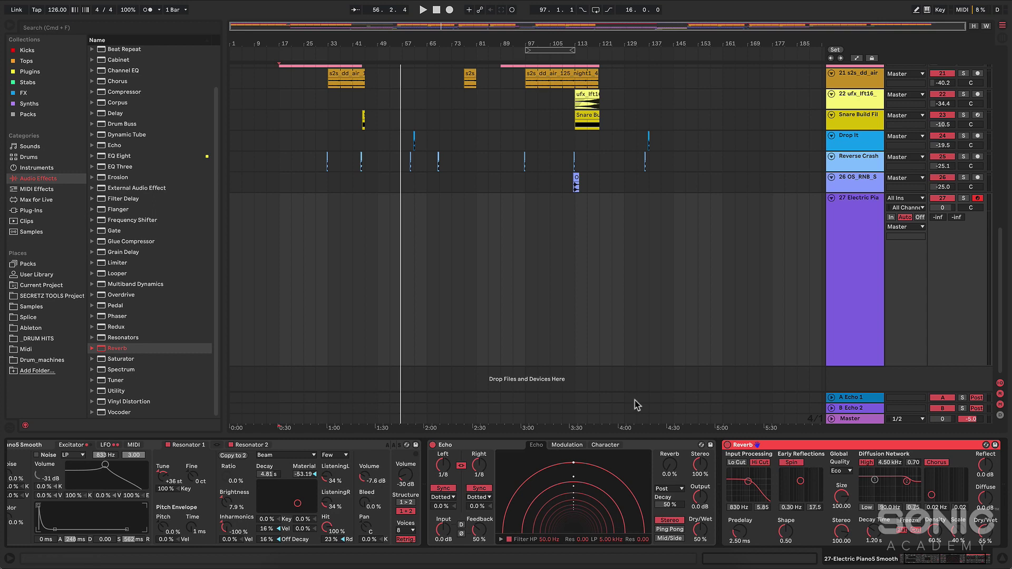
- Place the Pitch MIDI effect ahead of the Electric Piano instrument, and delete the added effects from the track
{"action": "left_click", "coordinate": [49, 189]}
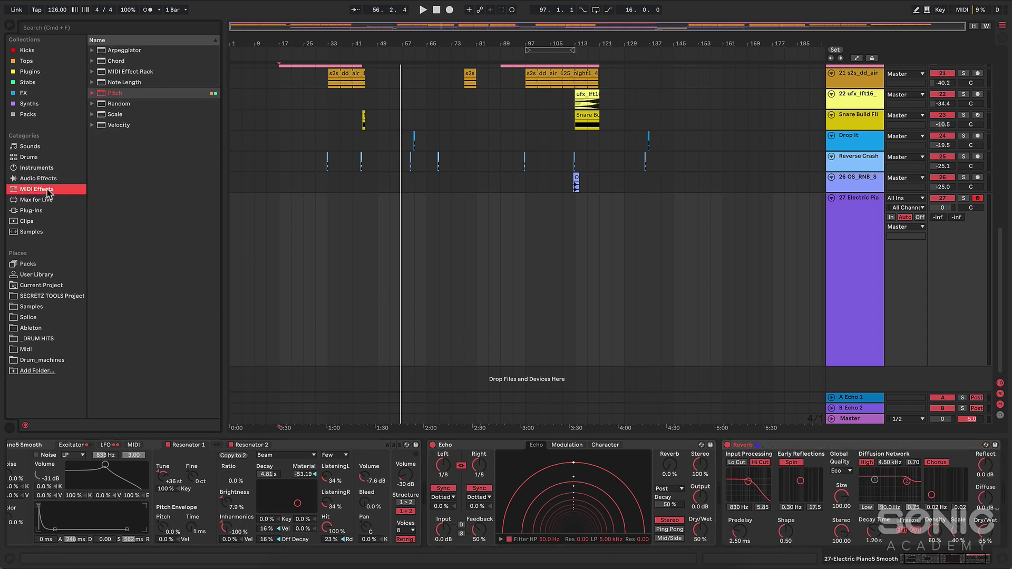
{"action": "left_click", "coordinate": [119, 94]}
{"action": "left_click_drag", "start_coordinate": [84, 537], "coordinate": [16, 480]}
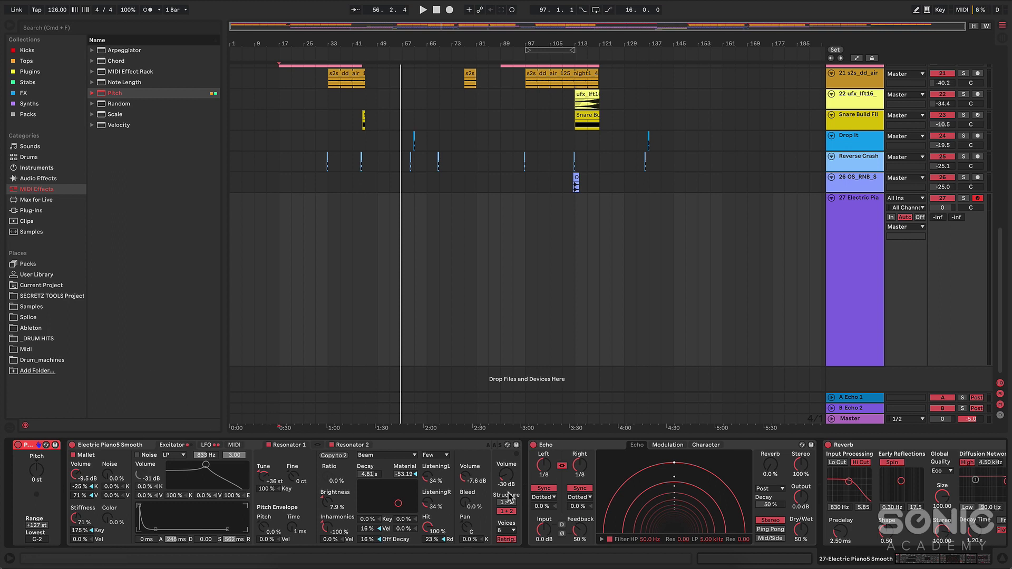
{"action": "key", "text": "Delete"}
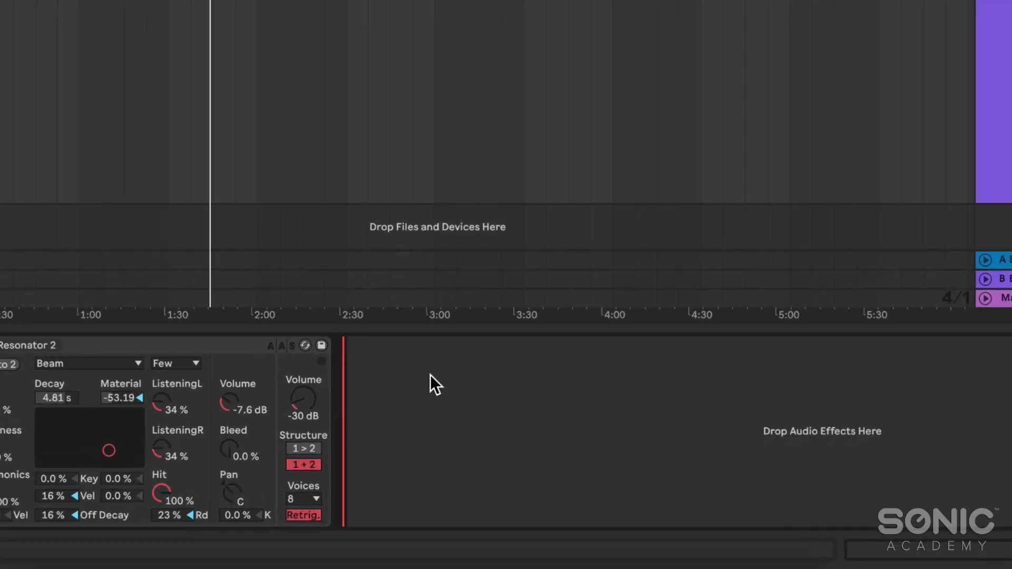
- Insert Echo and Reverb after the Electric Piano instrument using the Live Enhancement Suite effects list
{"action": "right_click", "coordinate": [430, 375]}
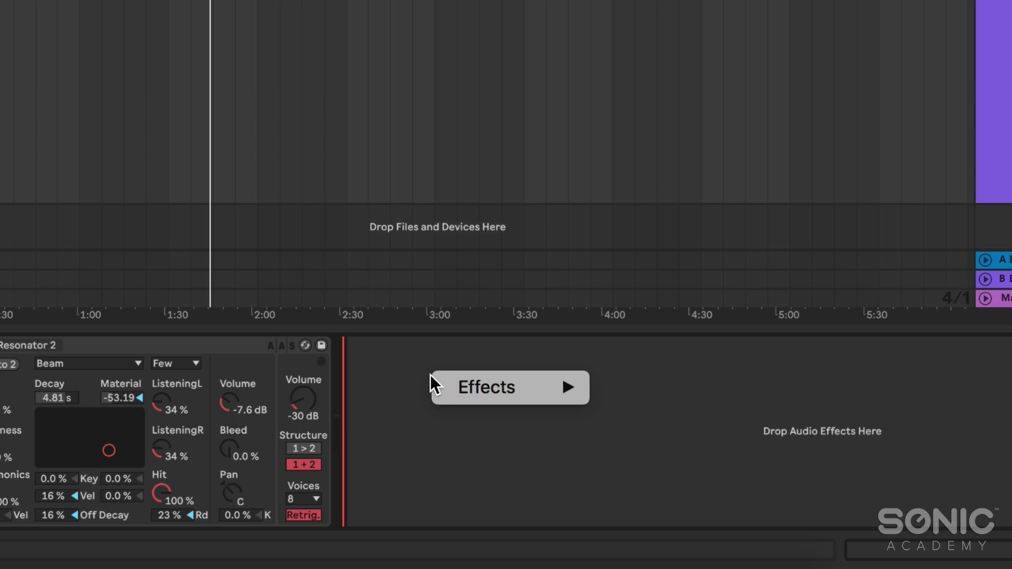
{"action": "mouse_move", "coordinate": [453, 380]}
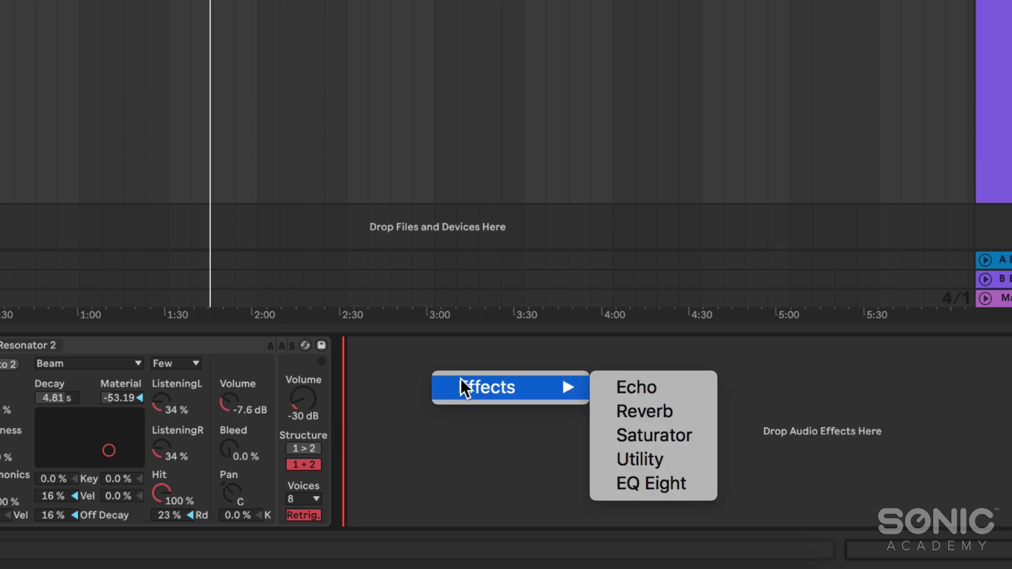
{"action": "left_click", "coordinate": [644, 384]}
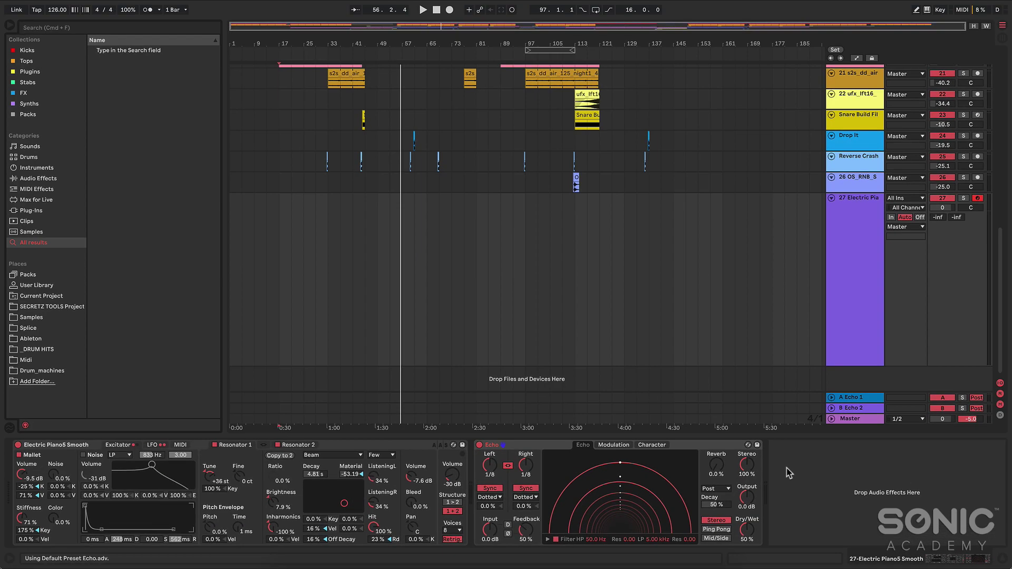
{"action": "right_click", "coordinate": [789, 472]}
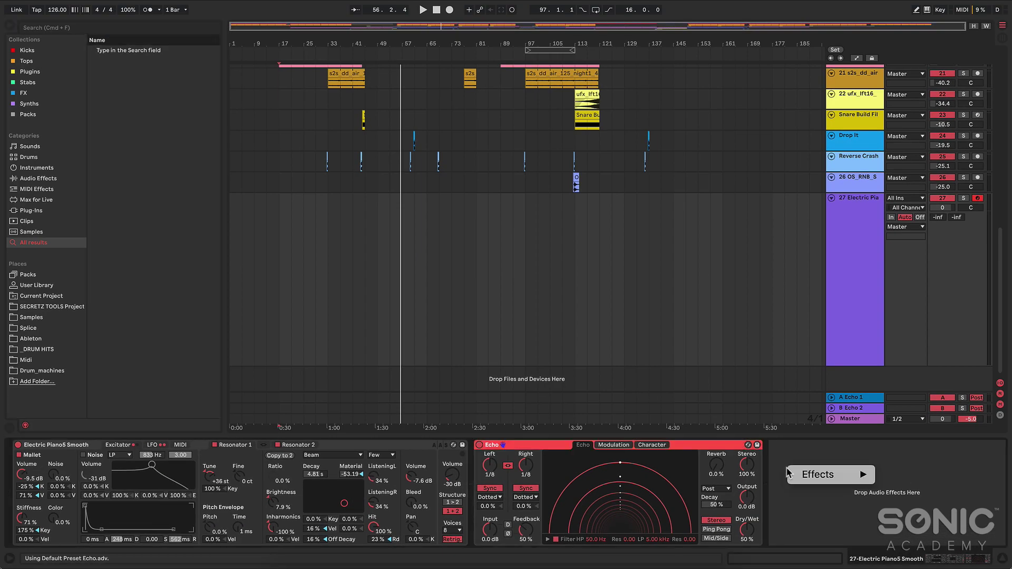
{"action": "mouse_move", "coordinate": [811, 475]}
{"action": "left_click", "coordinate": [896, 488]}
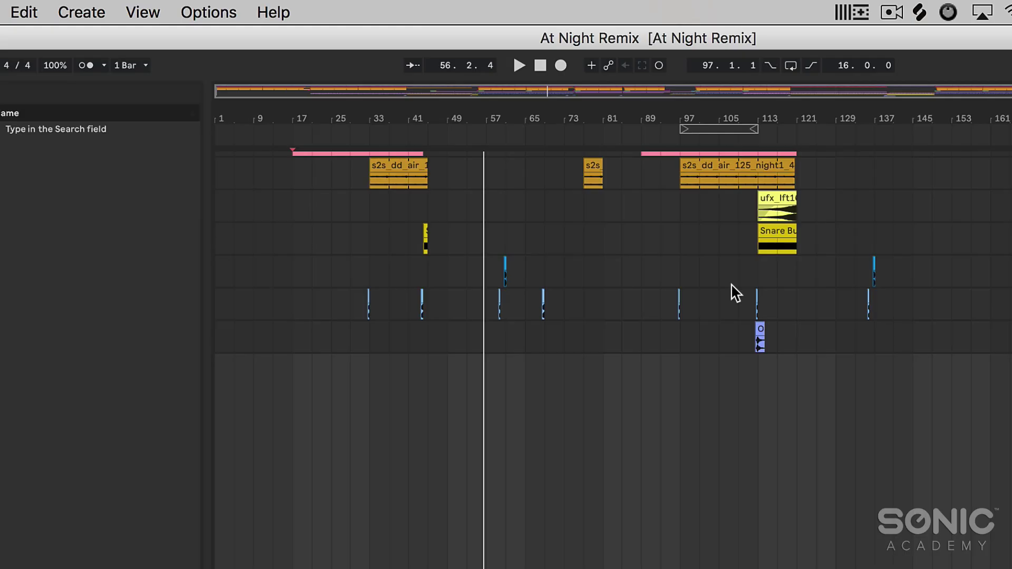
- Open the LES menu configuration file and review its instructions down to the entries in the Effects category
{"action": "left_click", "coordinate": [849, 10]}
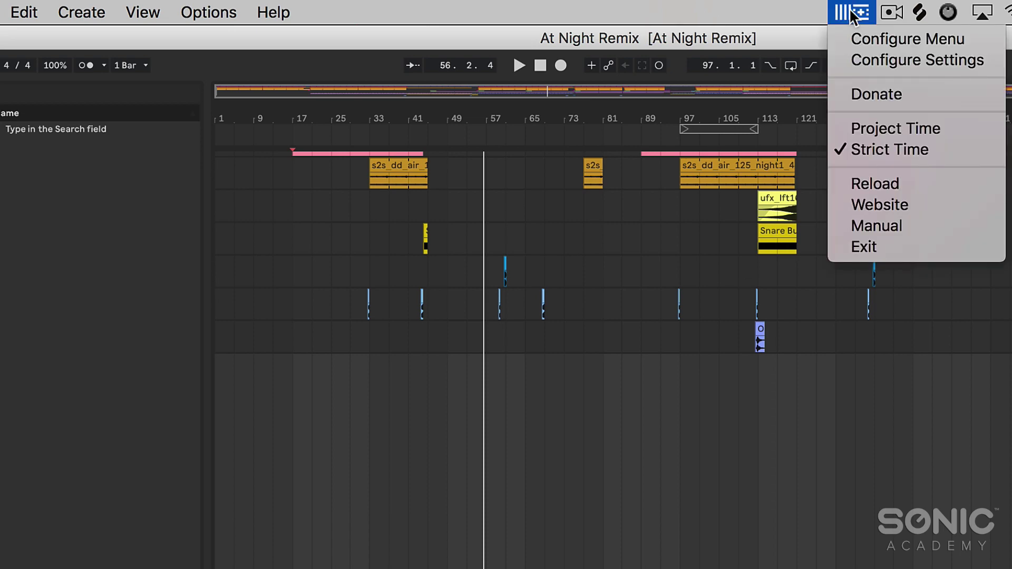
{"action": "left_click", "coordinate": [862, 34]}
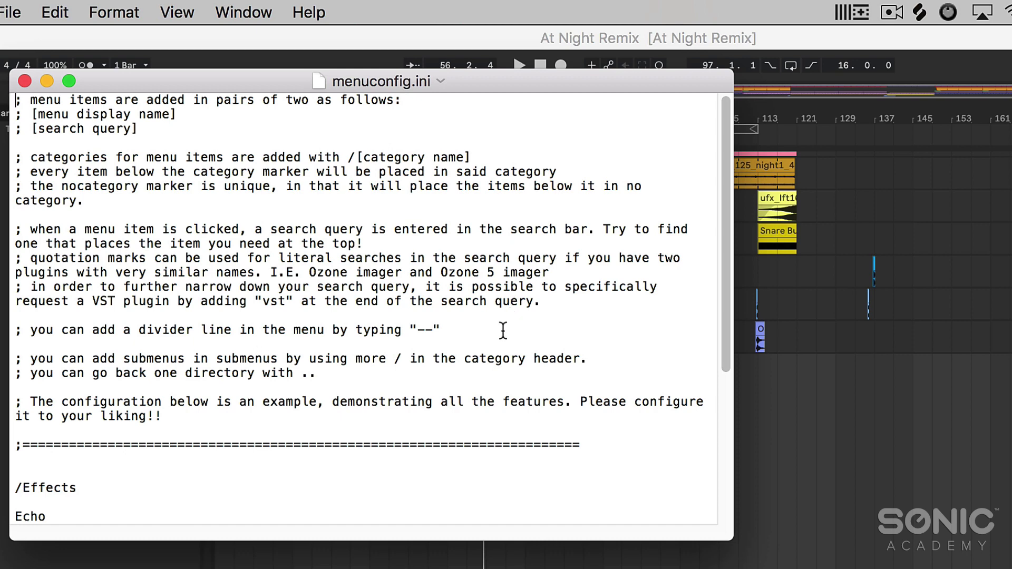
{"action": "scroll", "coordinate": [503, 330], "scroll_direction": "down", "scroll_amount": 5}
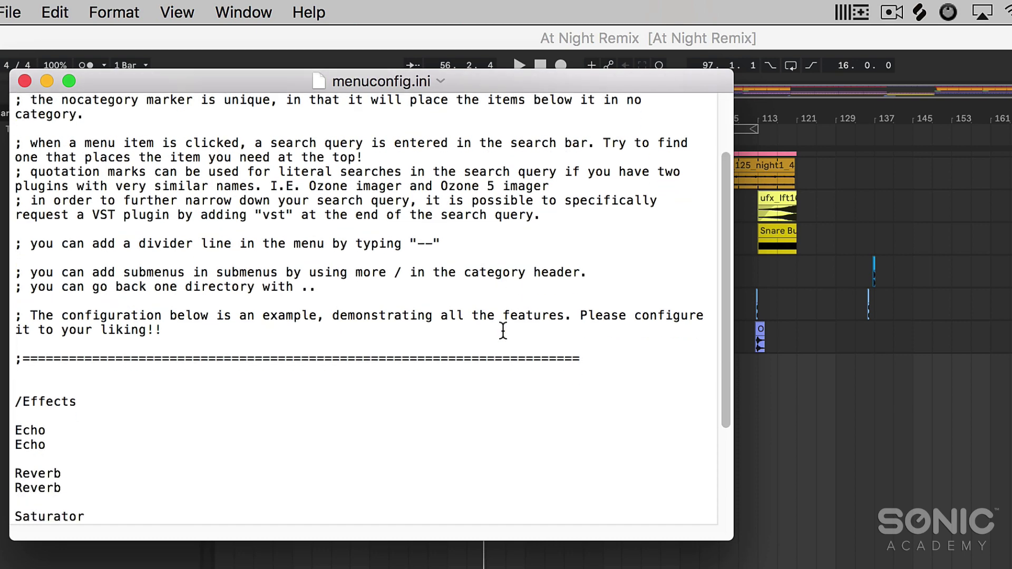
{"action": "scroll", "coordinate": [502, 331], "scroll_direction": "down", "scroll_amount": 3}
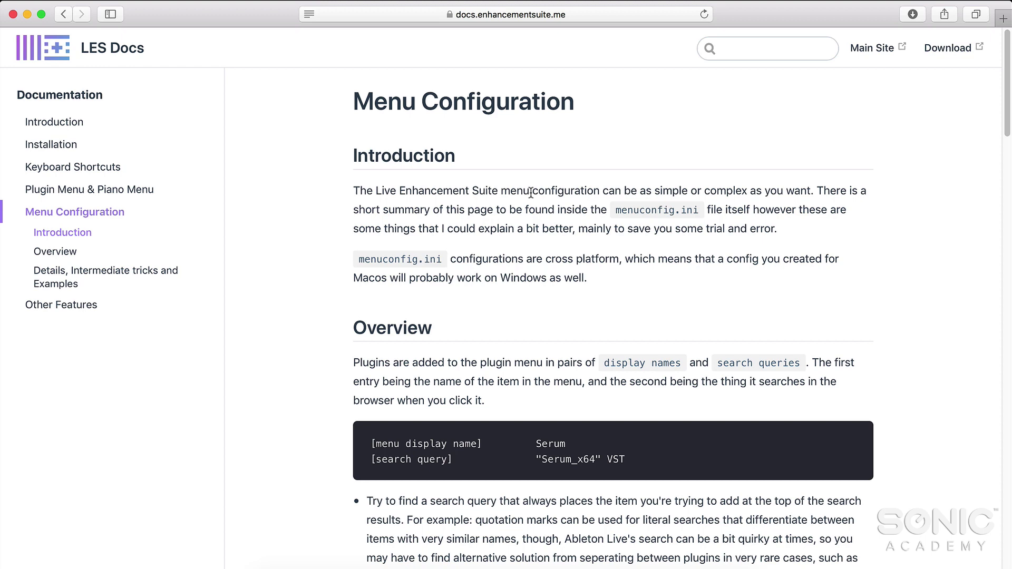
- Read the Menu Configuration documentation on display names, search queries, divider lines, categories and submenus
{"action": "scroll", "coordinate": [530, 192], "scroll_direction": "down", "scroll_amount": 3}
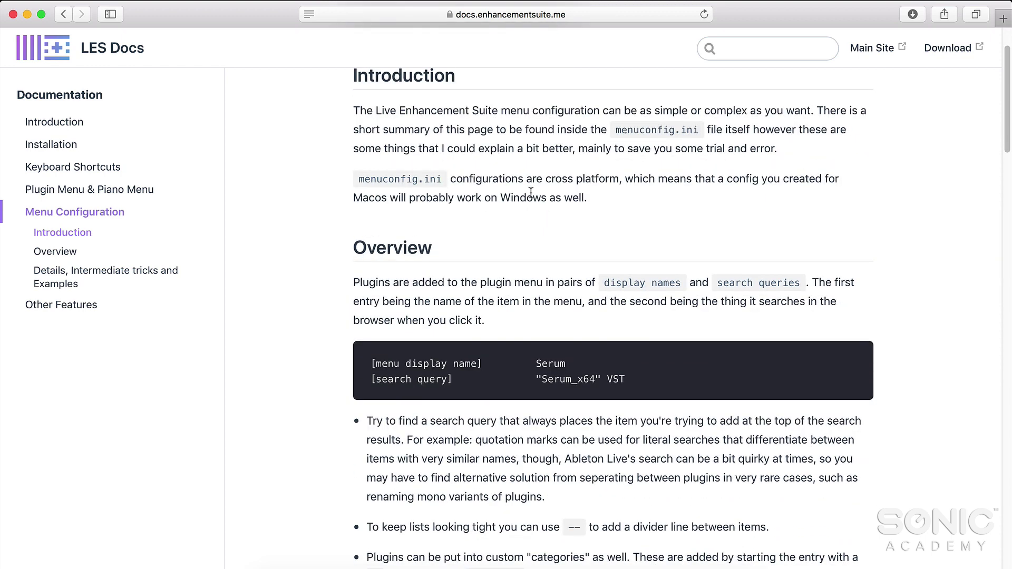
{"action": "scroll", "coordinate": [531, 192], "scroll_direction": "down", "scroll_amount": 2}
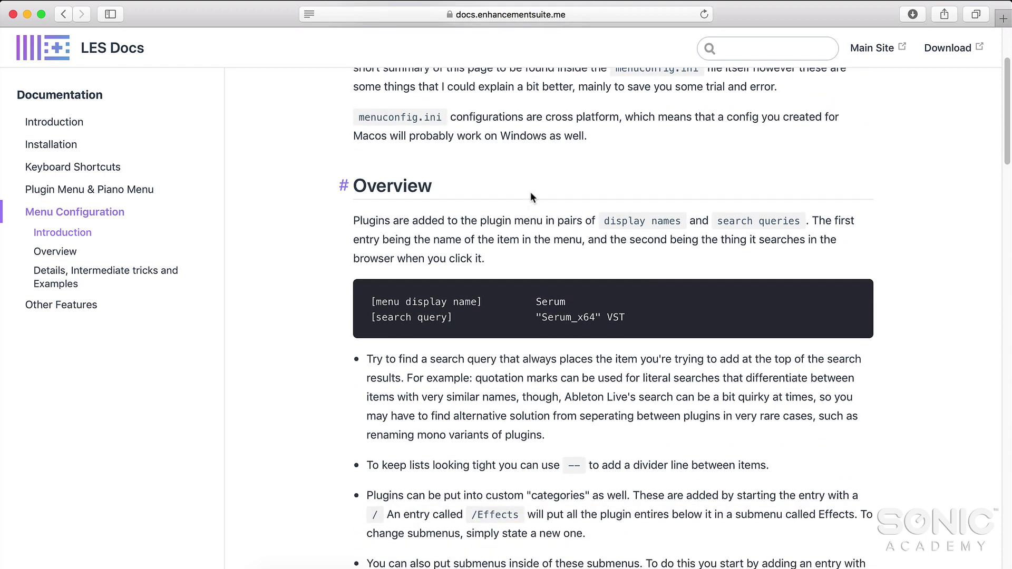
{"action": "scroll", "coordinate": [530, 192], "scroll_direction": "down", "scroll_amount": 5}
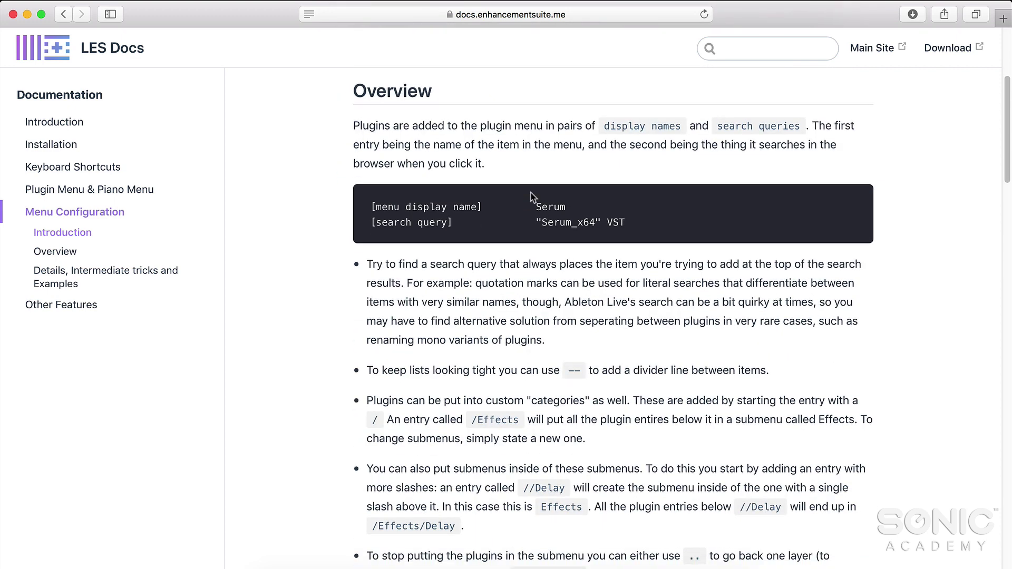
{"action": "scroll", "coordinate": [530, 192], "scroll_direction": "down", "scroll_amount": 7}
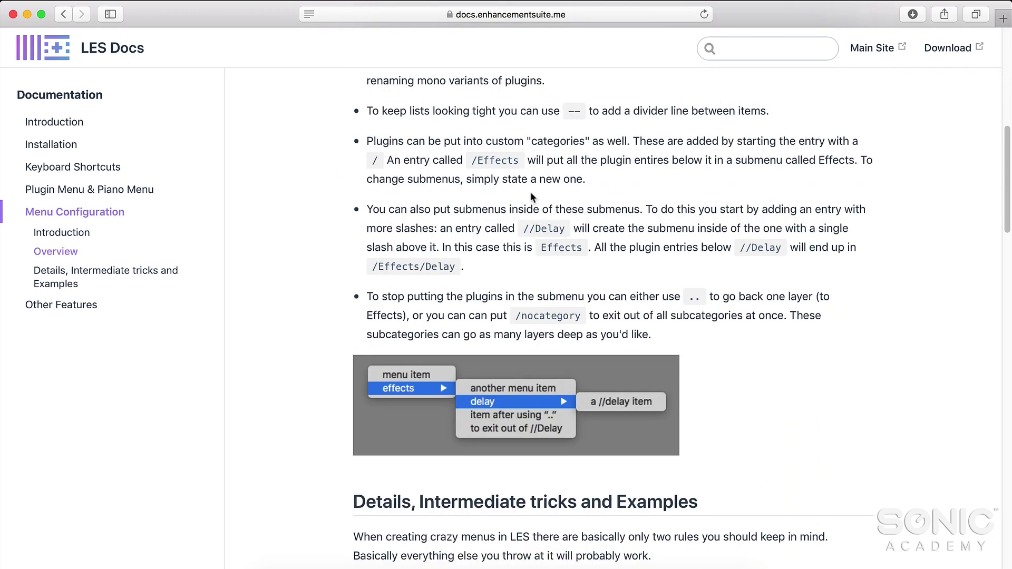
{"action": "scroll", "coordinate": [531, 195], "scroll_direction": "down", "scroll_amount": 2}
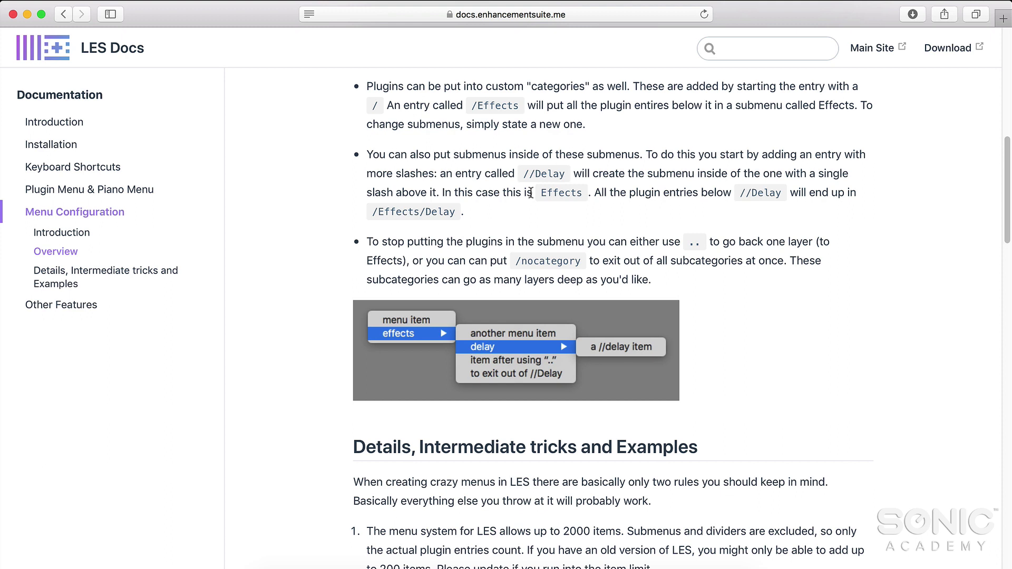
{"action": "scroll", "coordinate": [530, 193], "scroll_direction": "down", "scroll_amount": 2}
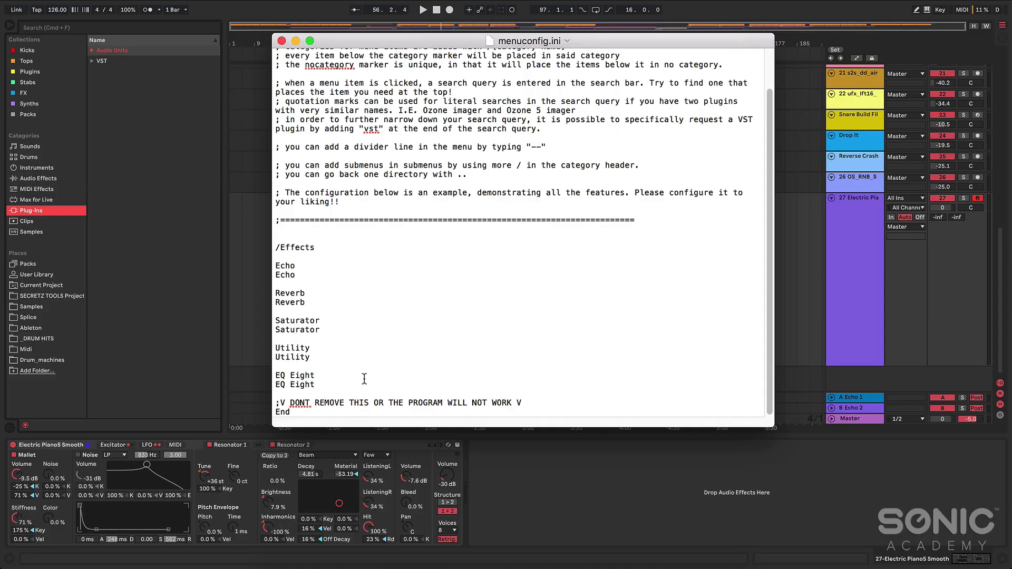
- Add a Neutron 3 display name below the EQ Eight entry in the Effects category of menuconfig.ini
{"action": "left_click", "coordinate": [326, 269]}
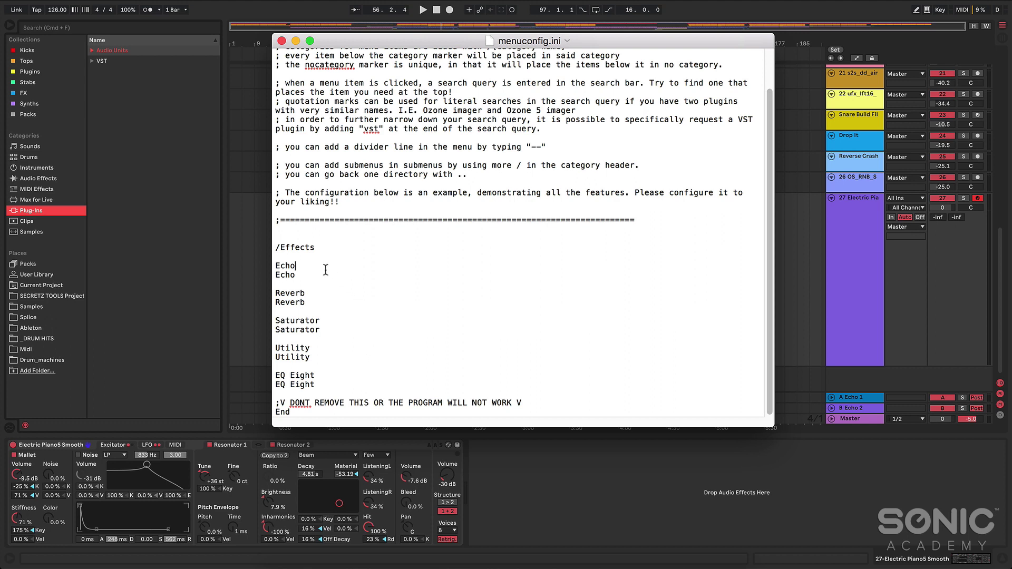
{"action": "left_click", "coordinate": [333, 319]}
{"action": "left_click", "coordinate": [328, 357]}
{"action": "left_click", "coordinate": [326, 382]}
{"action": "left_click", "coordinate": [362, 398]}
{"action": "key", "text": "Return"}
{"action": "key", "text": "Return"}
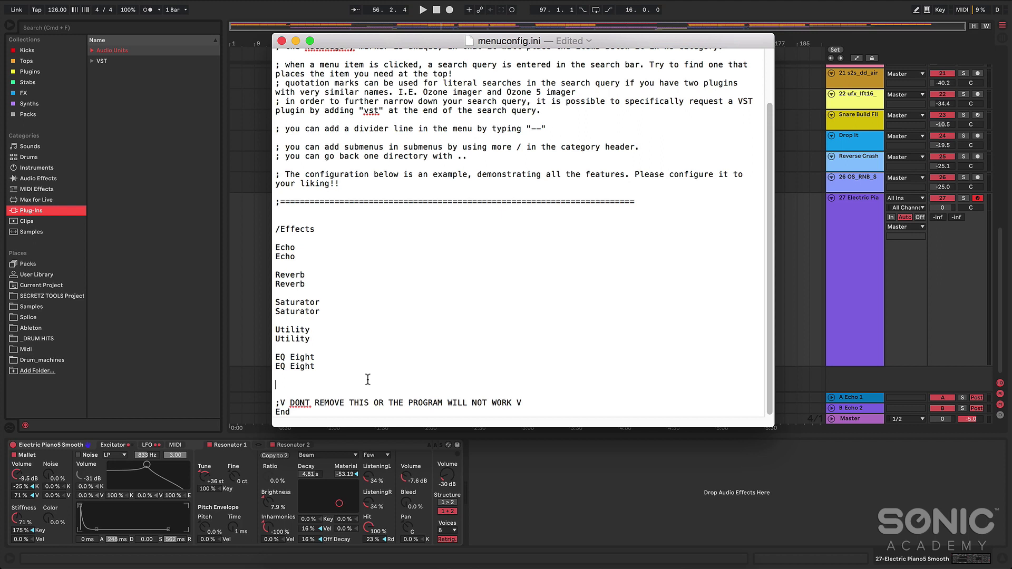
{"action": "type", "text": "Neutron 3"}
{"action": "key", "text": "Return"}
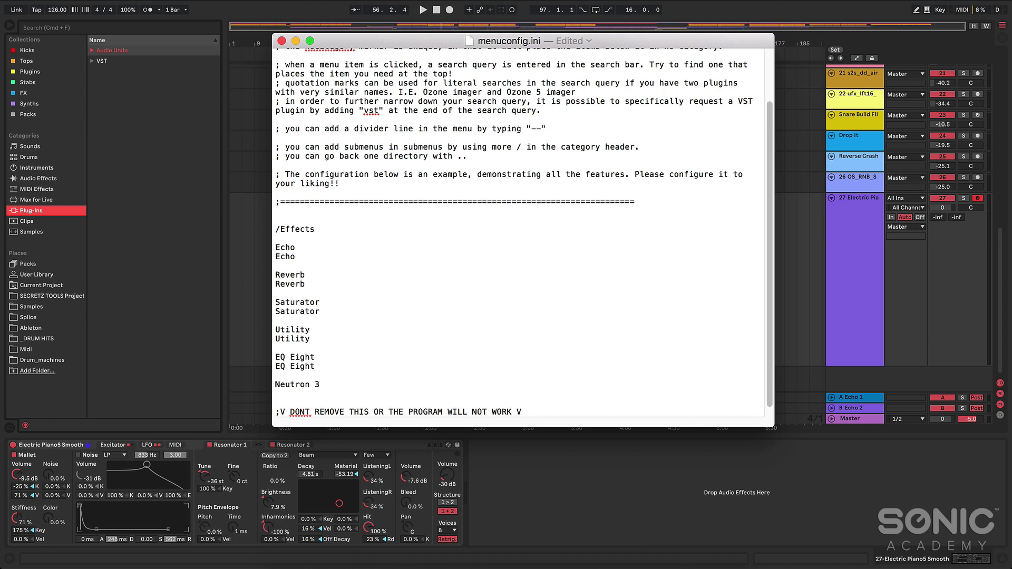
- Search all results in Live's browser for Neutron 3, and enter Neutron 3 as the new entry's search query in menuconfig.ini
{"action": "left_click", "coordinate": [109, 154]}
{"action": "left_click", "coordinate": [96, 28]}
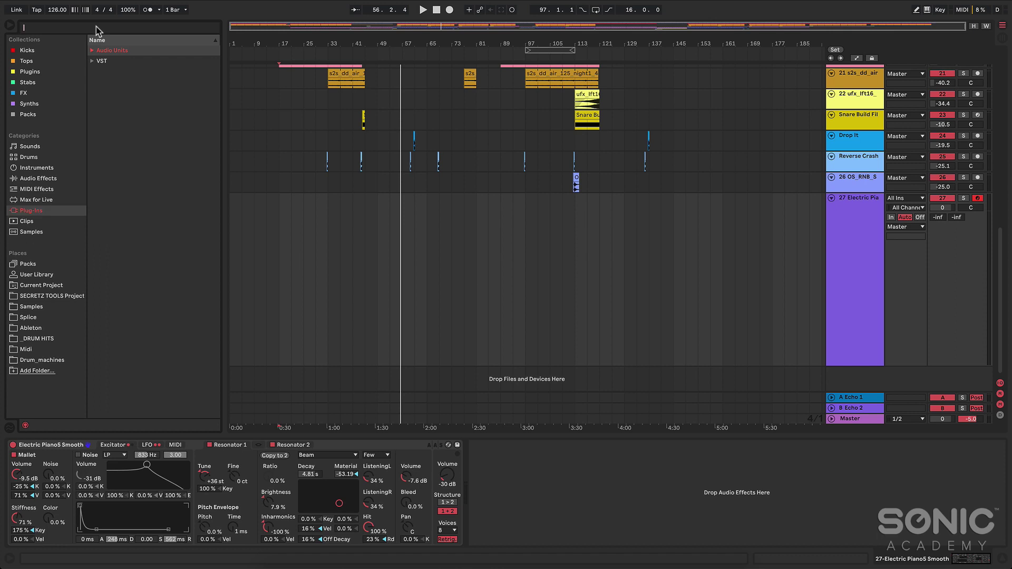
{"action": "type", "text": "Neut"}
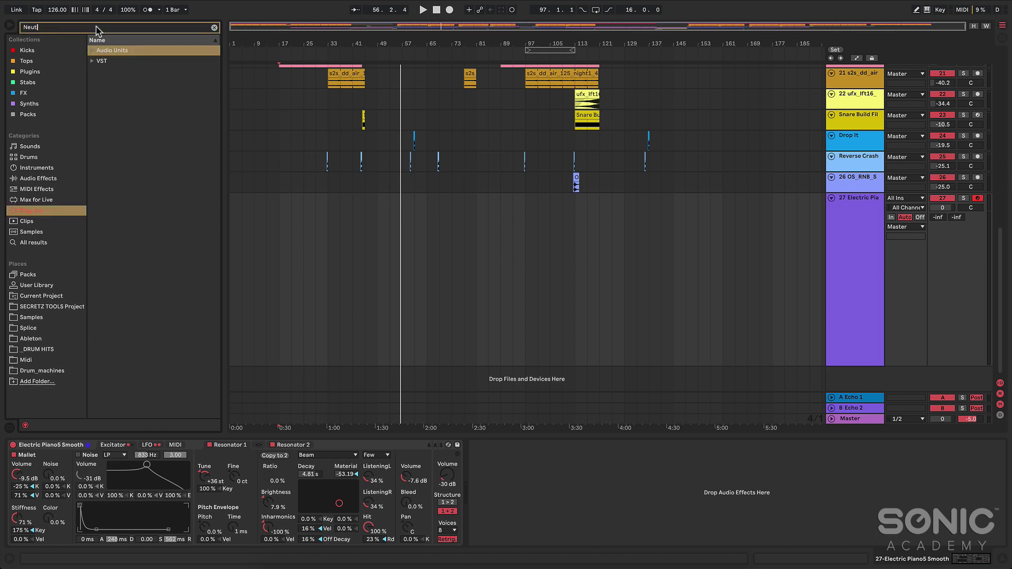
{"action": "type", "text": "ron 3"}
{"action": "left_click", "coordinate": [52, 244]}
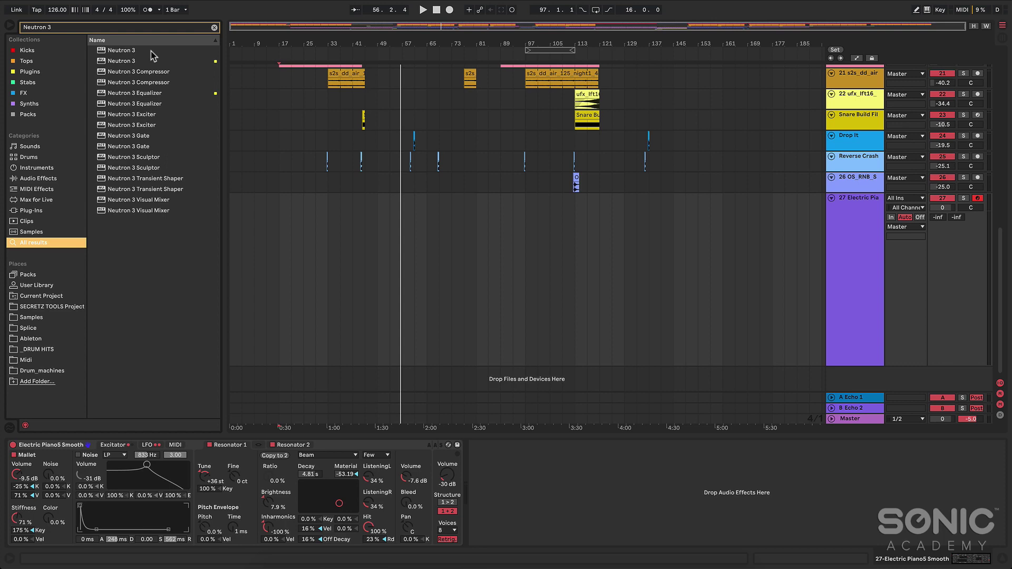
{"action": "key", "text": "super+Tab"}
{"action": "type", "text": "Neutron 3"}
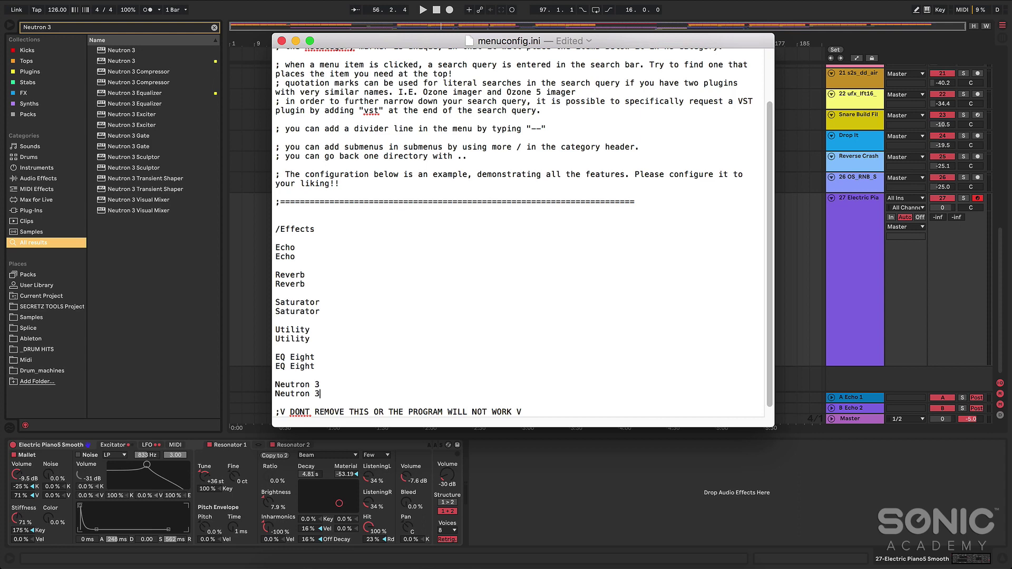
- Switch to Ableton Live and compare the VST and AU versions of Neutron 3 in the browser results
{"action": "left_click", "coordinate": [181, 250]}
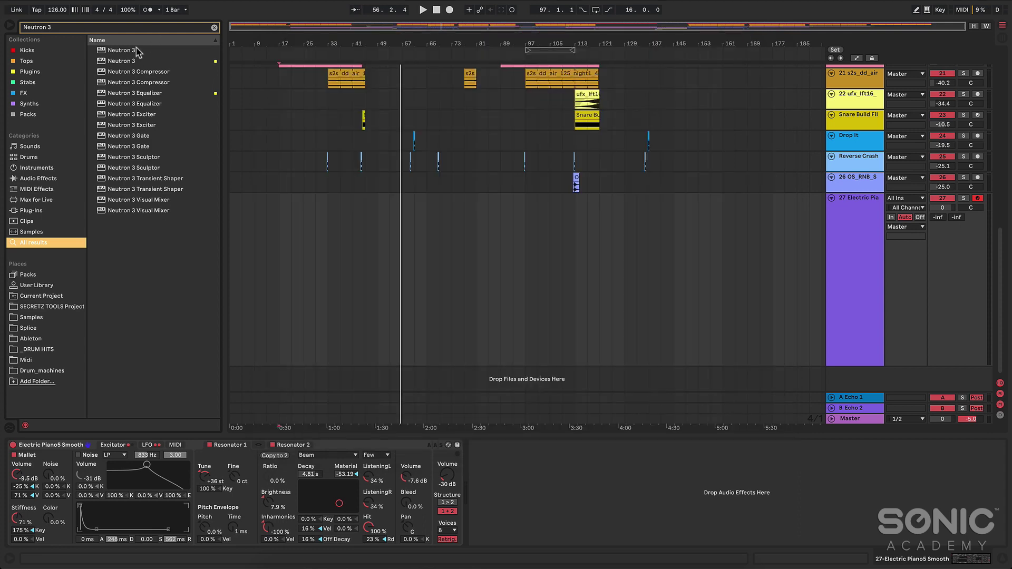
{"action": "left_click", "coordinate": [137, 52]}
{"action": "left_click", "coordinate": [140, 63]}
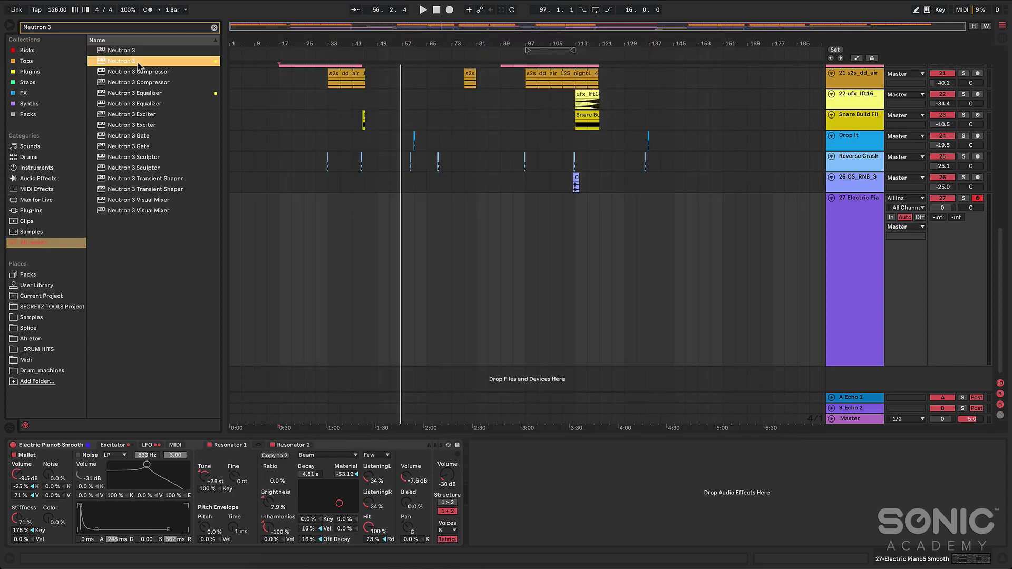
{"action": "left_click", "coordinate": [136, 51]}
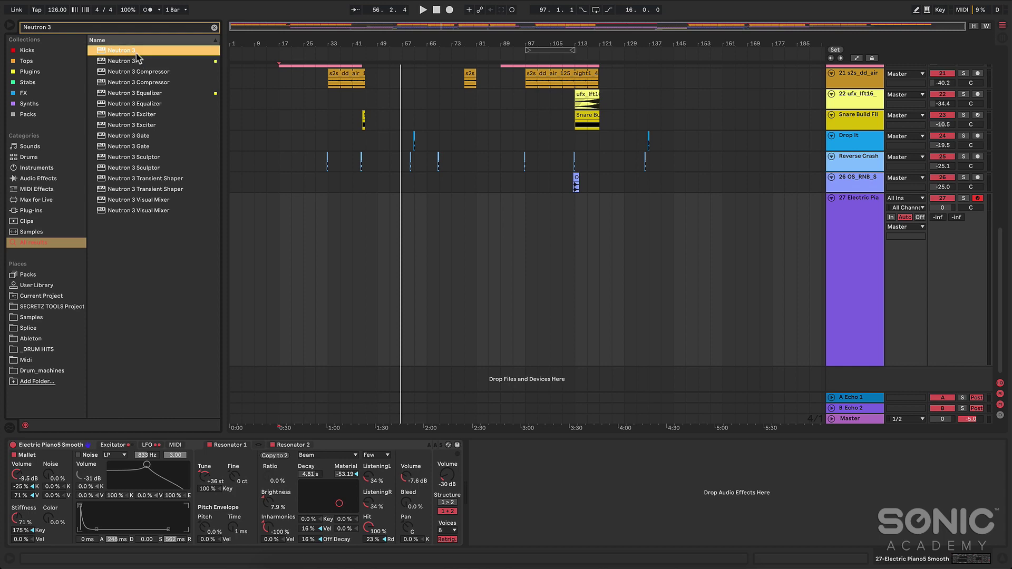
{"action": "left_click", "coordinate": [137, 63]}
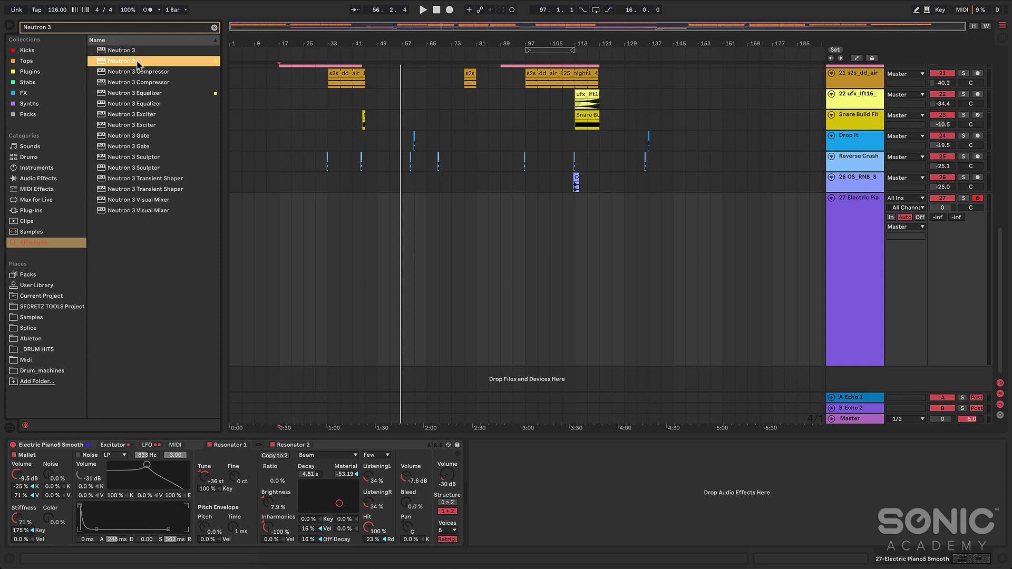
- Return to menuconfig.ini and change the Neutron 3 search query to "Neutron 3" AU, with the plug-in name in quotation marks
{"action": "key", "text": "super+Tab"}
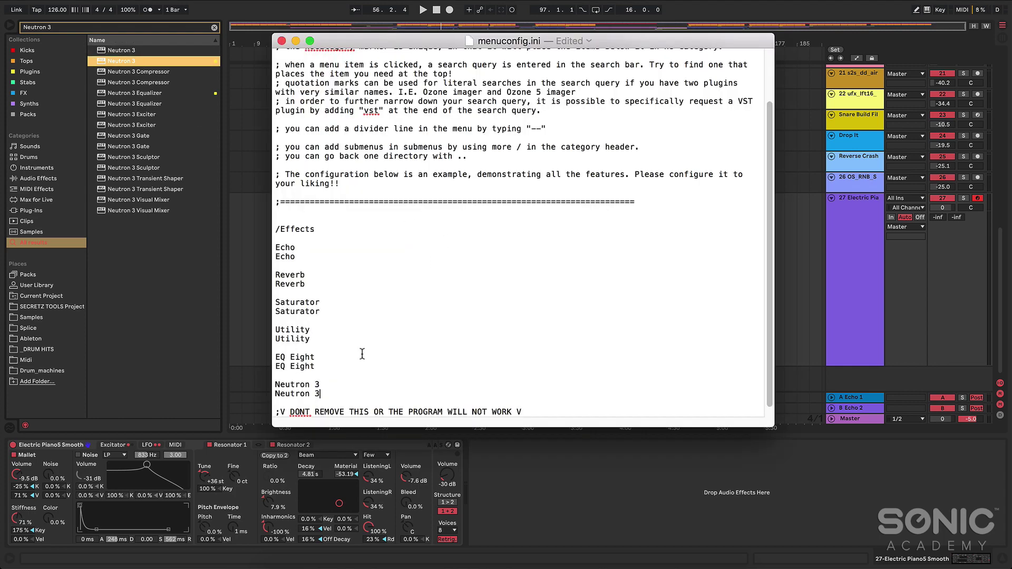
{"action": "left_click", "coordinate": [275, 394]}
{"action": "type", "text": "\""}
{"action": "left_click", "coordinate": [326, 395]}
{"action": "type", "text": "\" AU"}
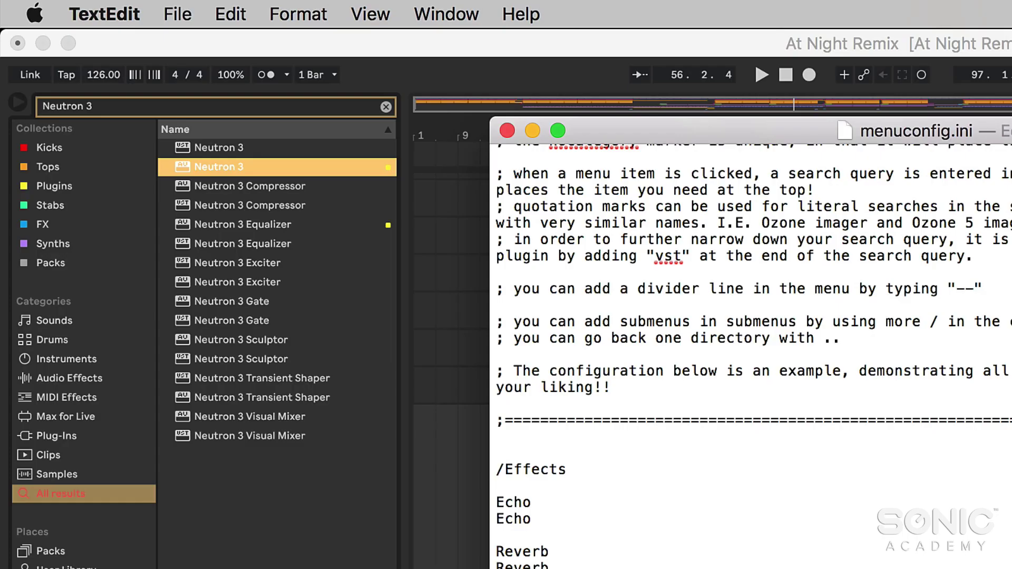
- Save menuconfig.ini with the Neutron 3 entry and reload Live Enhancement Suite
{"action": "left_click", "coordinate": [174, 13]}
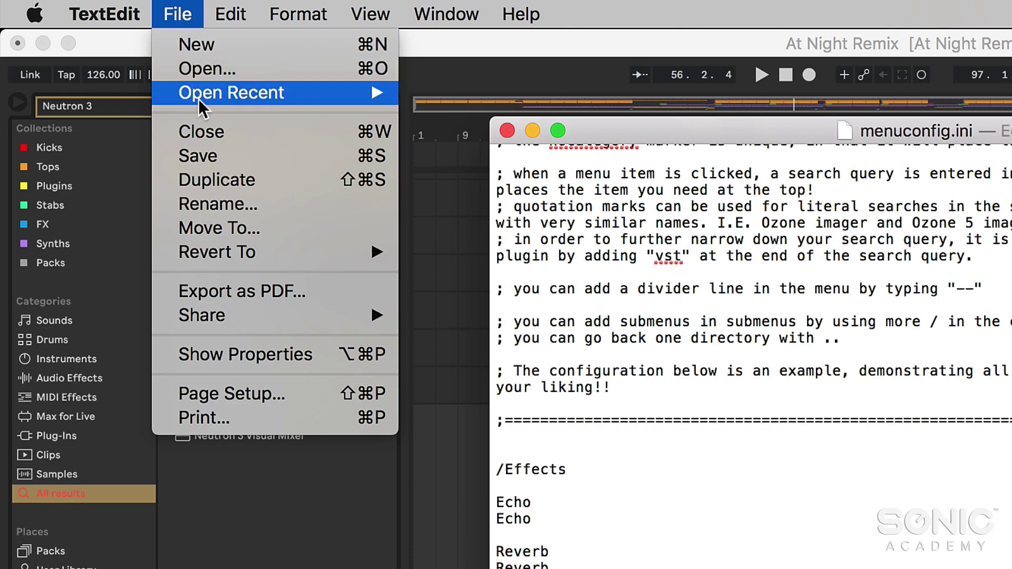
{"action": "left_click", "coordinate": [208, 156]}
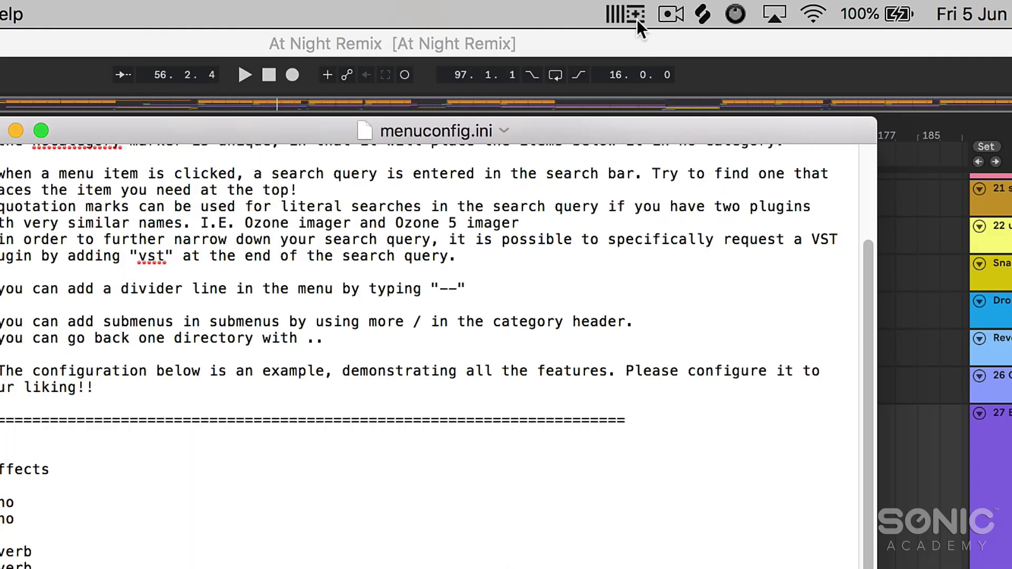
{"action": "left_click", "coordinate": [632, 14]}
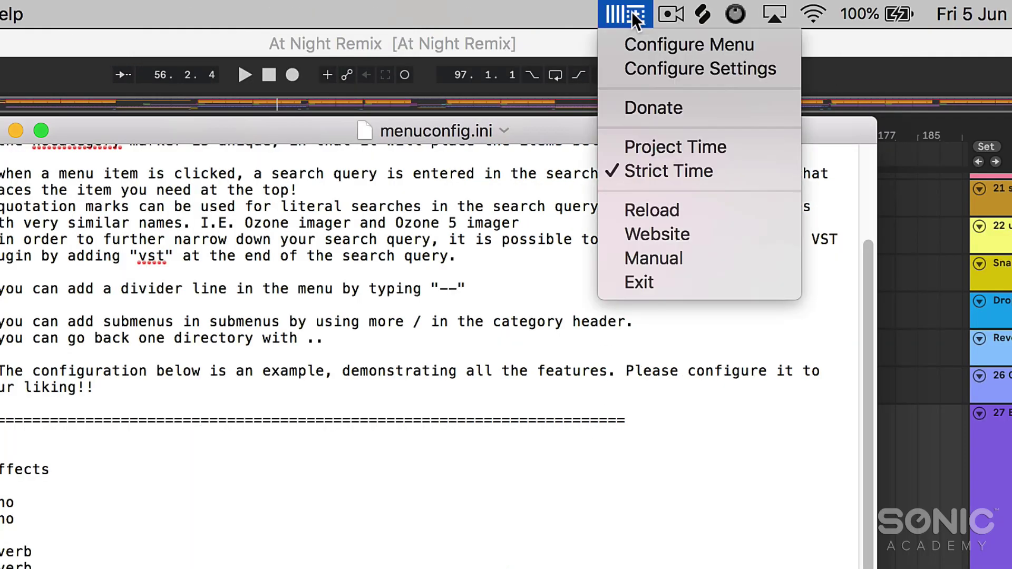
{"action": "left_click", "coordinate": [668, 206]}
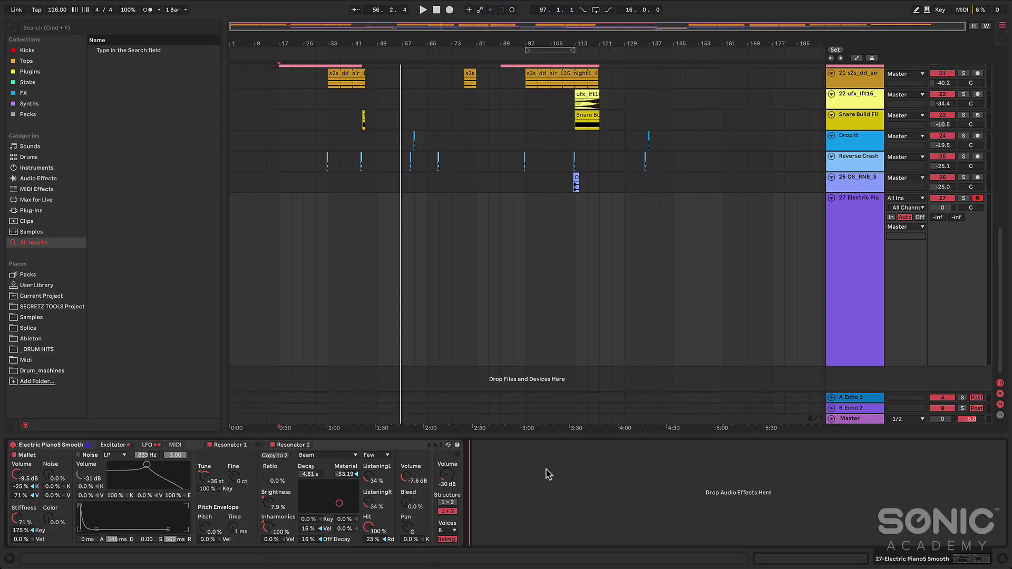
- Insert Neutron 3 after the Electric Piano instrument from the Live Enhancement Suite Effects list
{"action": "right_click", "coordinate": [548, 474]}
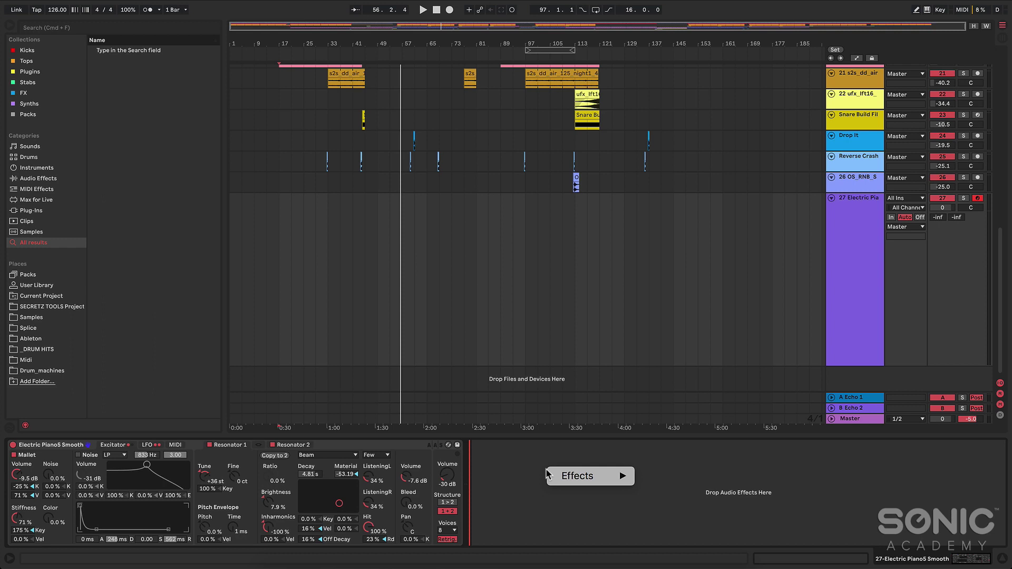
{"action": "mouse_move", "coordinate": [550, 476]}
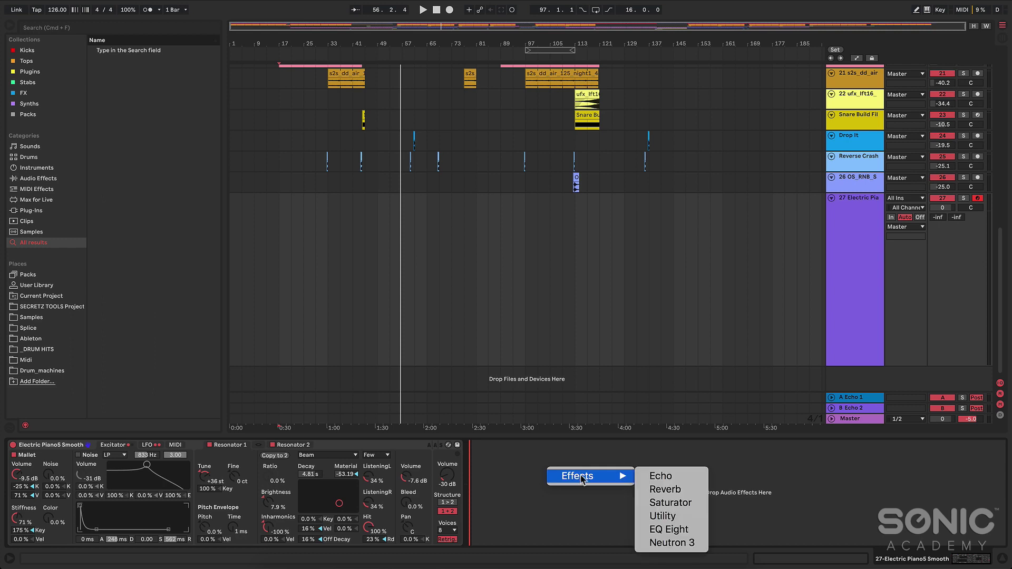
{"action": "left_click", "coordinate": [668, 543]}
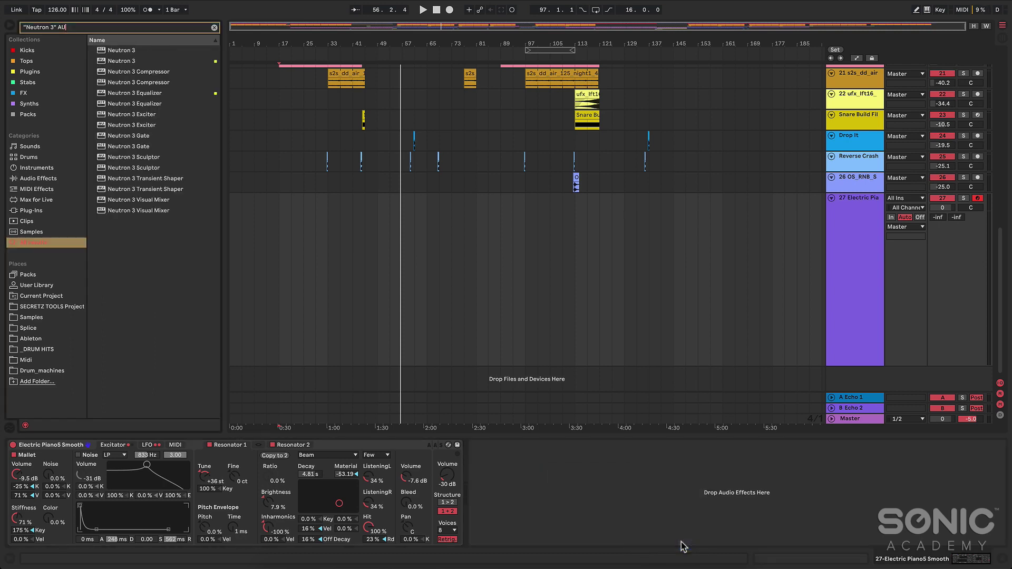
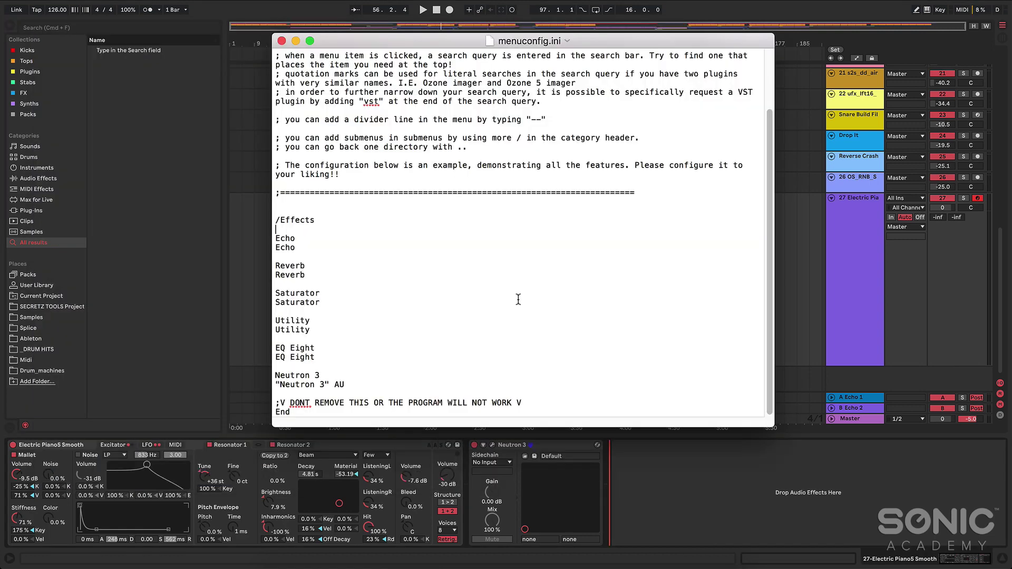
- Add a new /Instruments category below the Neutron 3 entry in menuconfig.ini
{"action": "left_click", "coordinate": [365, 220]}
{"action": "key", "text": "BackSpace"}
{"action": "type", "text": "/"}
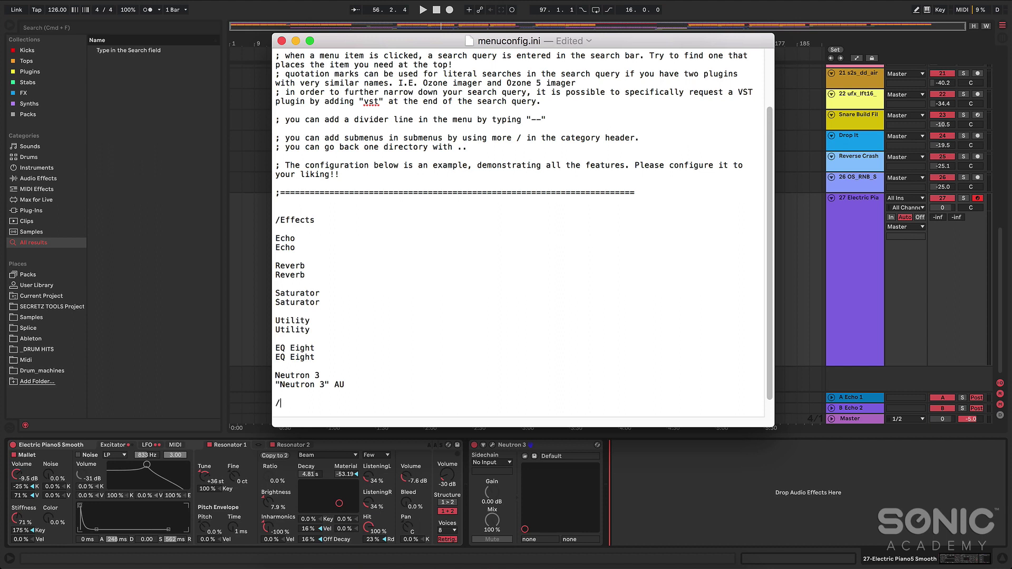
{"action": "type", "text": "Instrue"}
{"action": "key", "text": "BackSpace"}
{"action": "type", "text": "ments"}
{"action": "key", "text": "Return"}
{"action": "key", "text": "Return"}
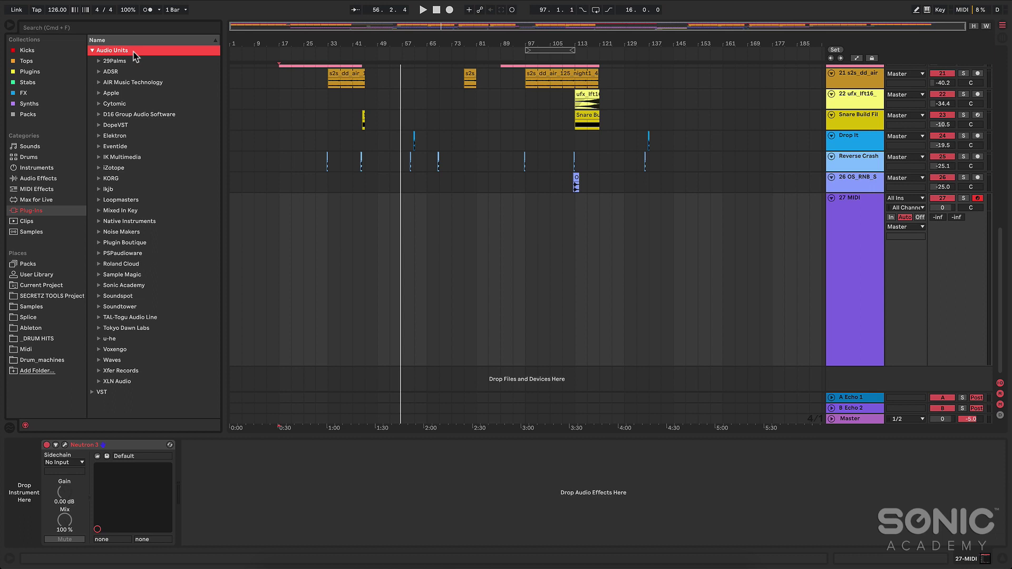
- Locate the M1 plug-in in Live's KORG Audio Units folder, and search all browser results for korg m1
{"action": "left_click", "coordinate": [99, 178]}
{"action": "left_click", "coordinate": [118, 190]}
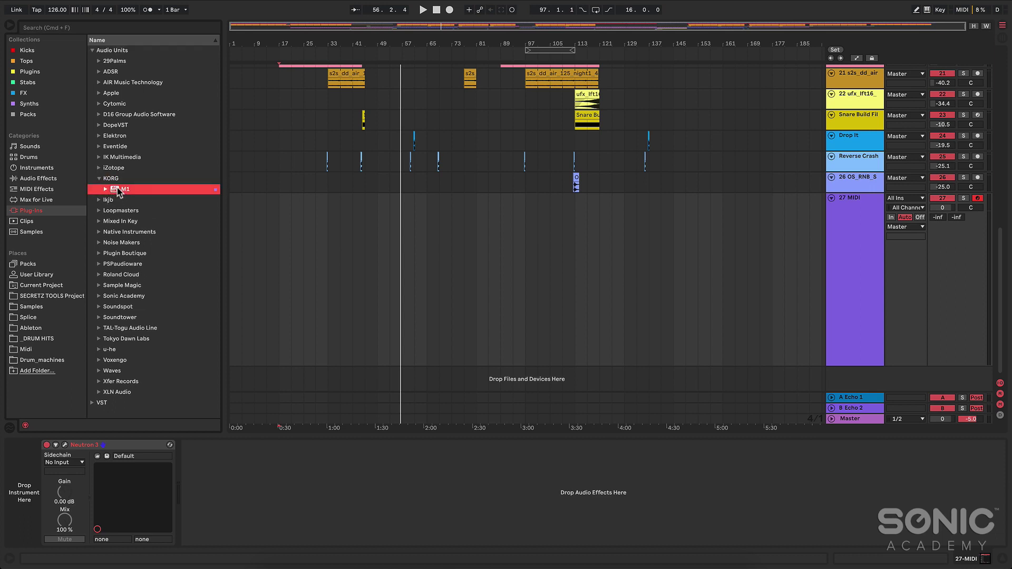
{"action": "left_click", "coordinate": [77, 29]}
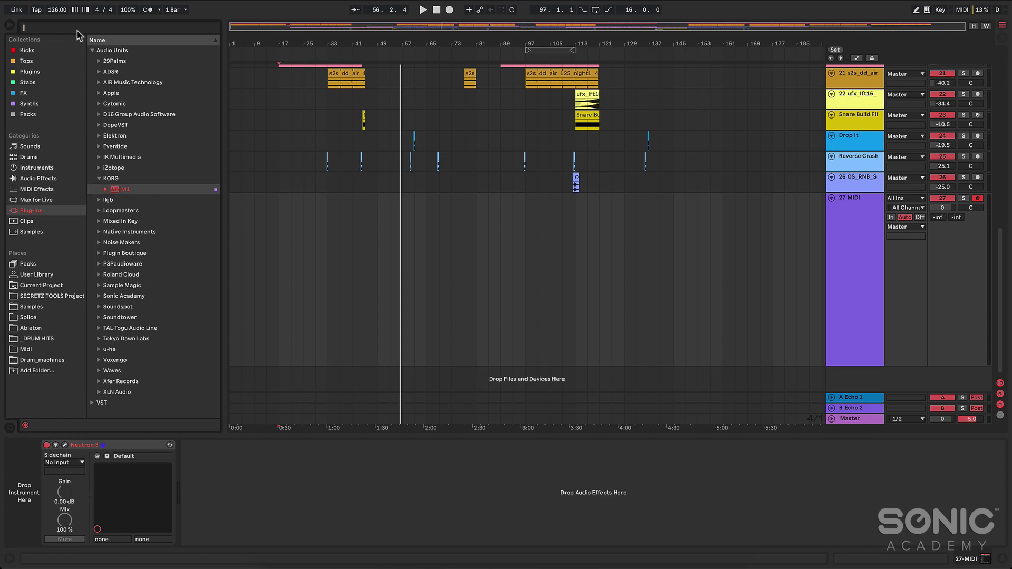
{"action": "type", "text": "m1"}
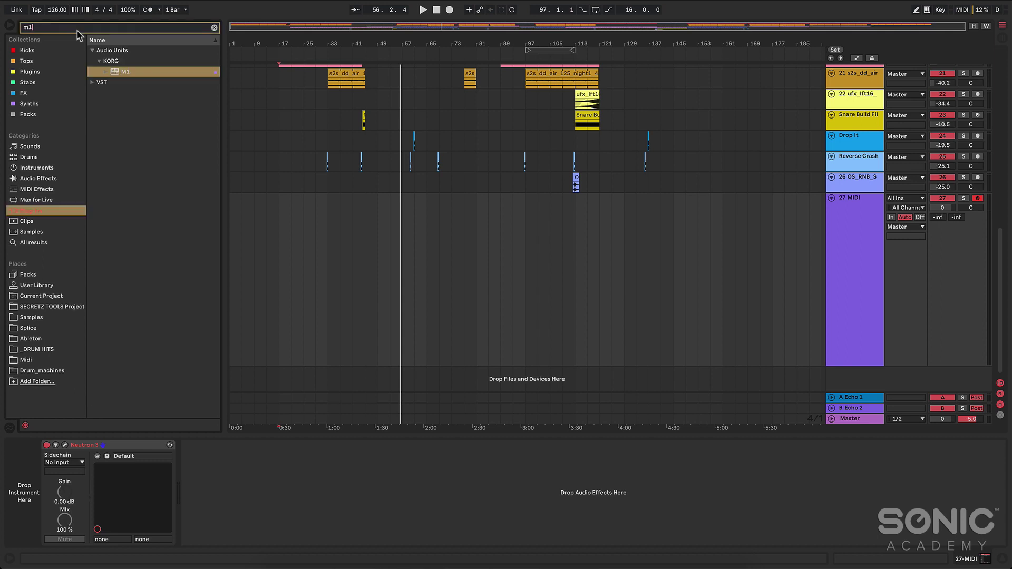
{"action": "left_click", "coordinate": [68, 243]}
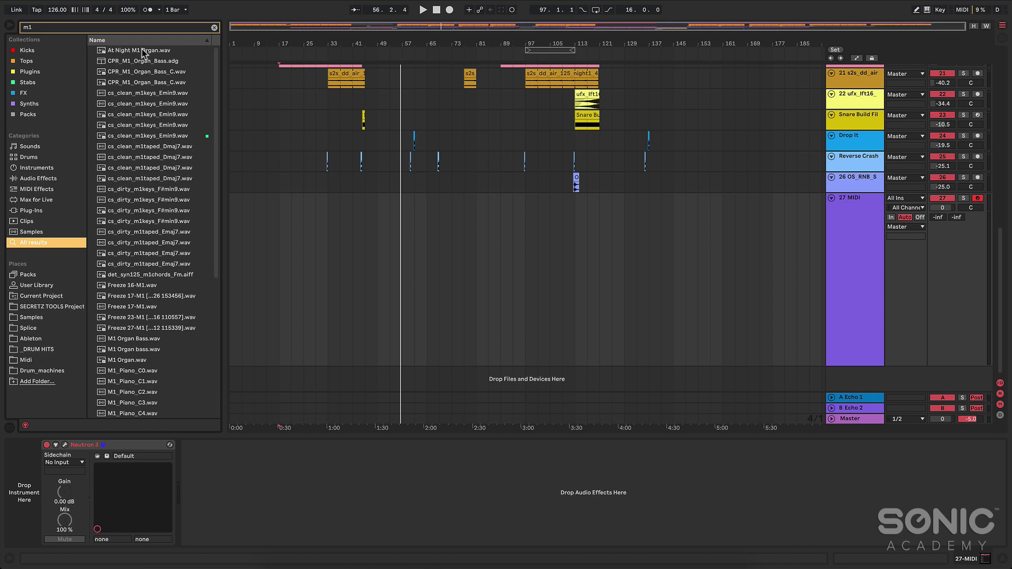
{"action": "left_click", "coordinate": [24, 28]}
{"action": "type", "text": "korg"}
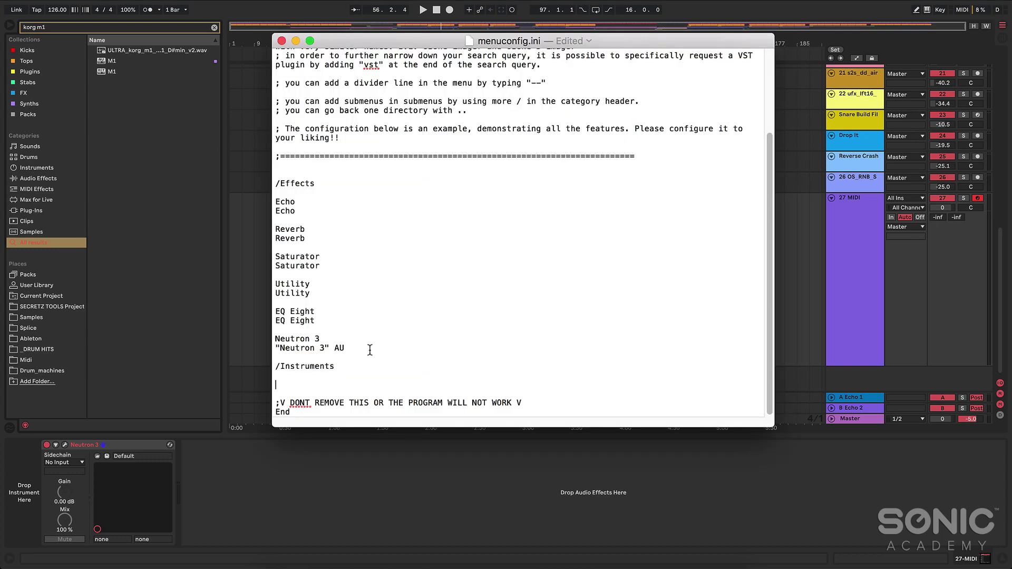
- Add a Korg M1 entry with the search query "Korg M1" VST under the Instruments category in menuconfig.ini
{"action": "type", "text": "Korg M1"}
{"action": "key", "text": "Return"}
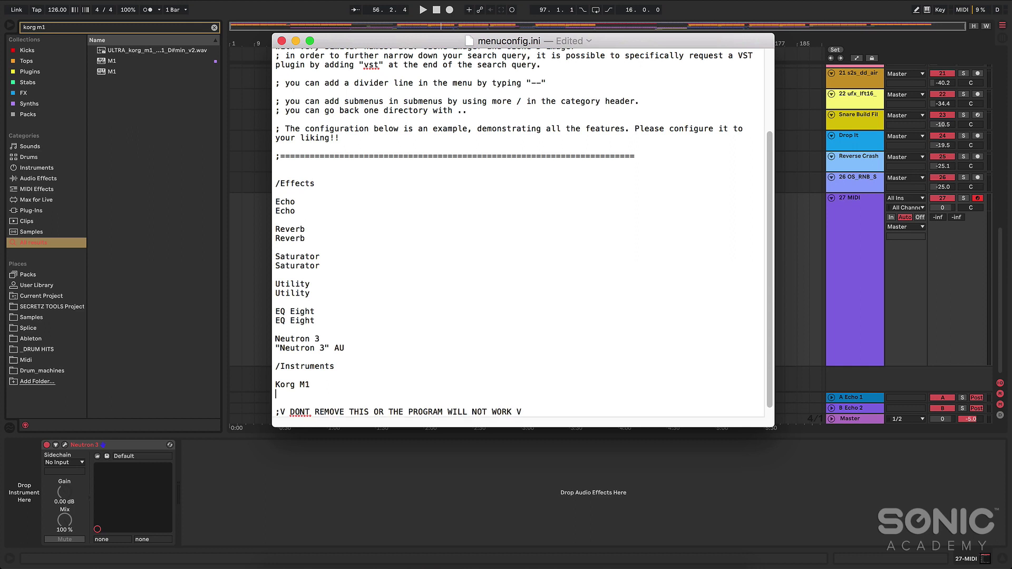
{"action": "type", "text": "\""}
{"action": "type", "text": "Korg "}
{"action": "type", "text": "M1\" "}
{"action": "type", "text": "AU"}
{"action": "key", "text": "BackSpace"}
{"action": "key", "text": "BackSpace"}
{"action": "type", "text": "VST"}
- Save the menu configuration with the new Instruments category and reload Live Enhancement Suite
{"action": "left_click", "coordinate": [94, 1]}
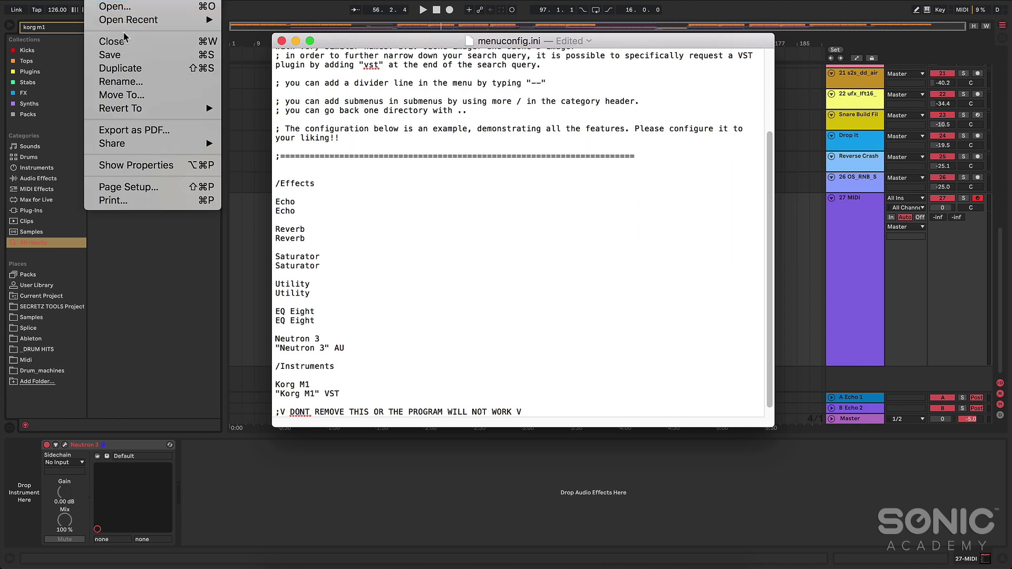
{"action": "left_click", "coordinate": [129, 50]}
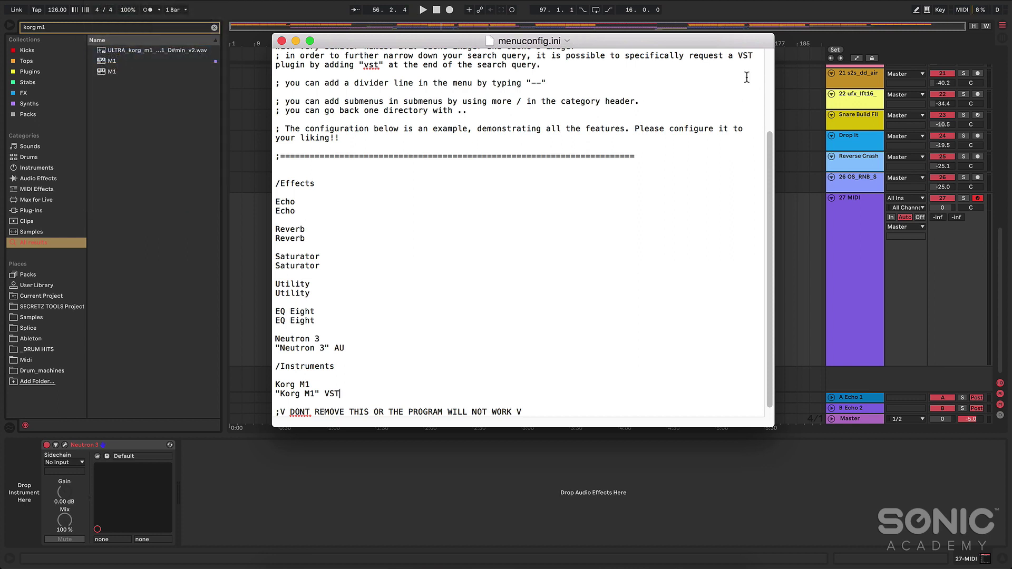
{"action": "left_click", "coordinate": [630, 1]}
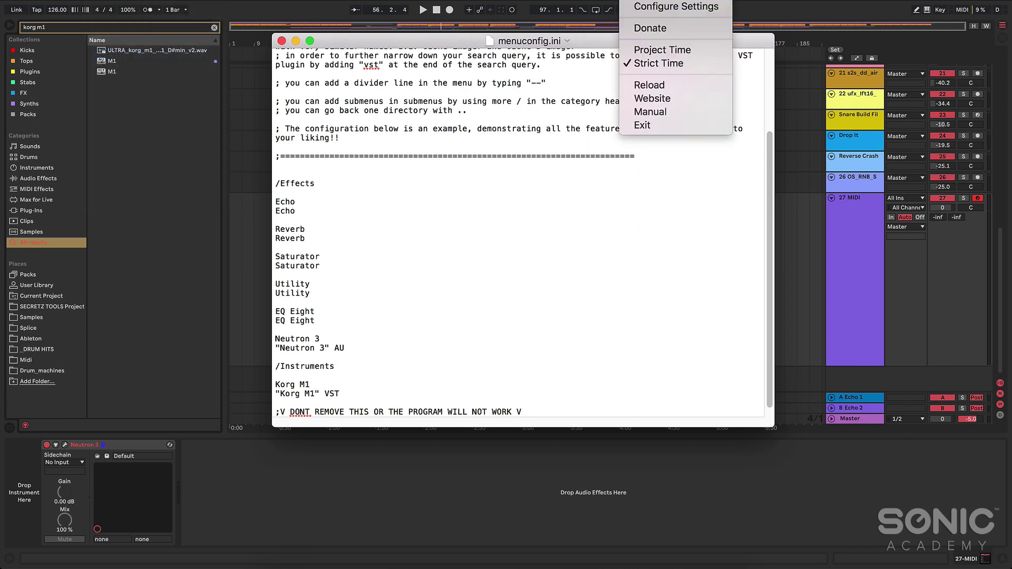
{"action": "left_click", "coordinate": [661, 85]}
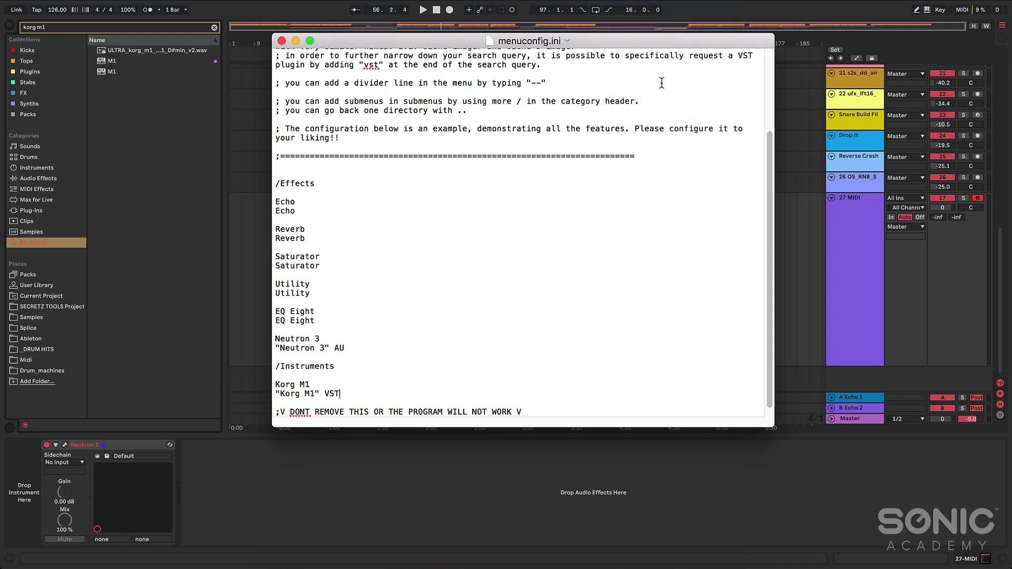
- Try to load Korg M1 from the custom menu's Instruments category onto the 27 MIDI track
{"action": "left_click", "coordinate": [342, 468]}
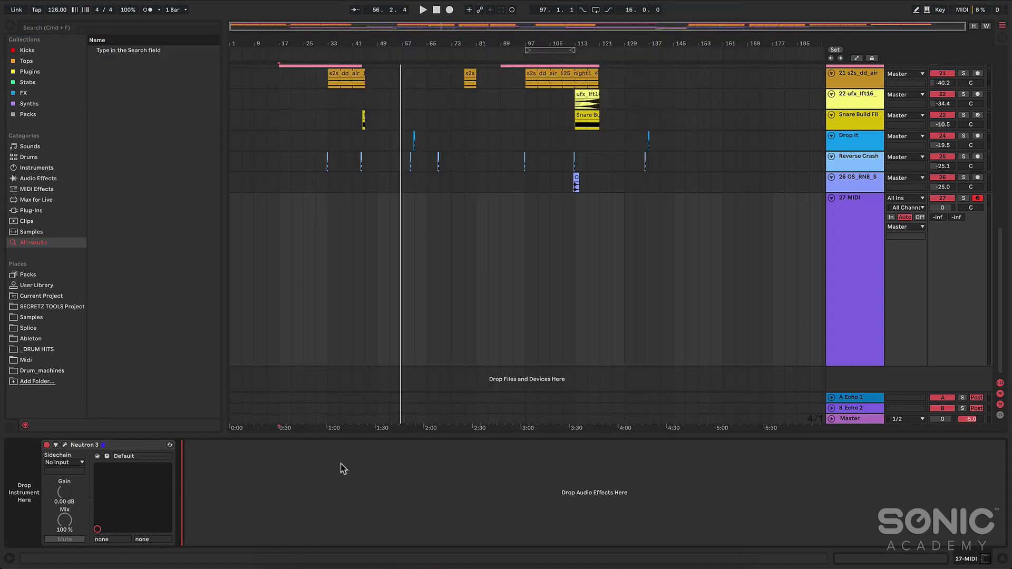
{"action": "right_click", "coordinate": [341, 464]}
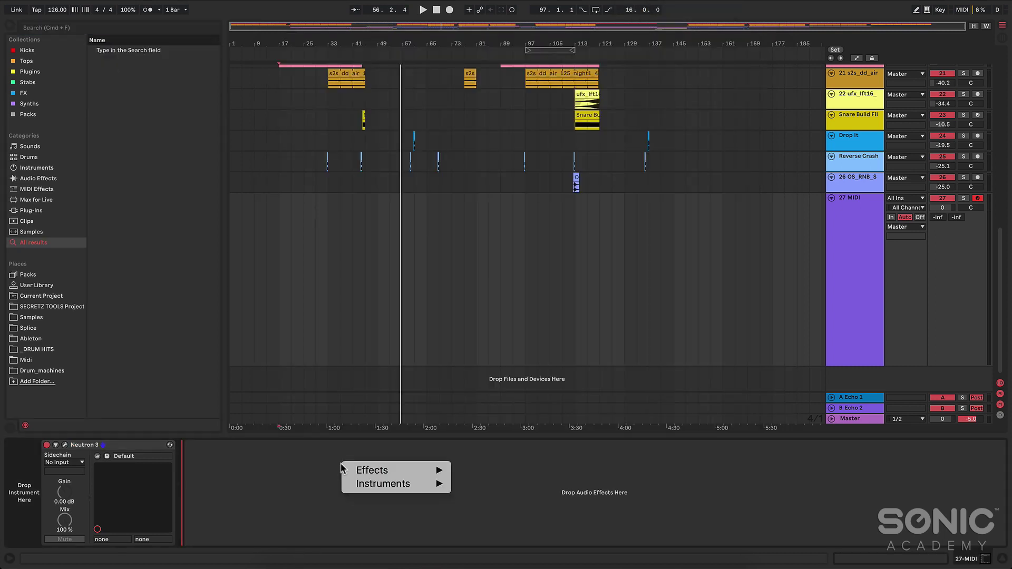
{"action": "mouse_move", "coordinate": [365, 484]}
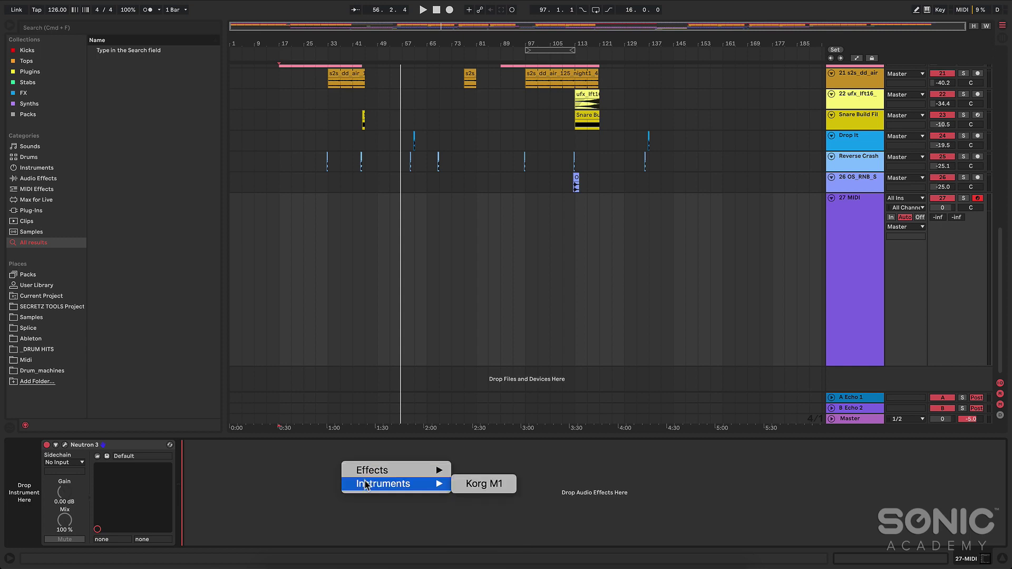
{"action": "left_click", "coordinate": [483, 484]}
{"action": "key", "text": "Escape"}
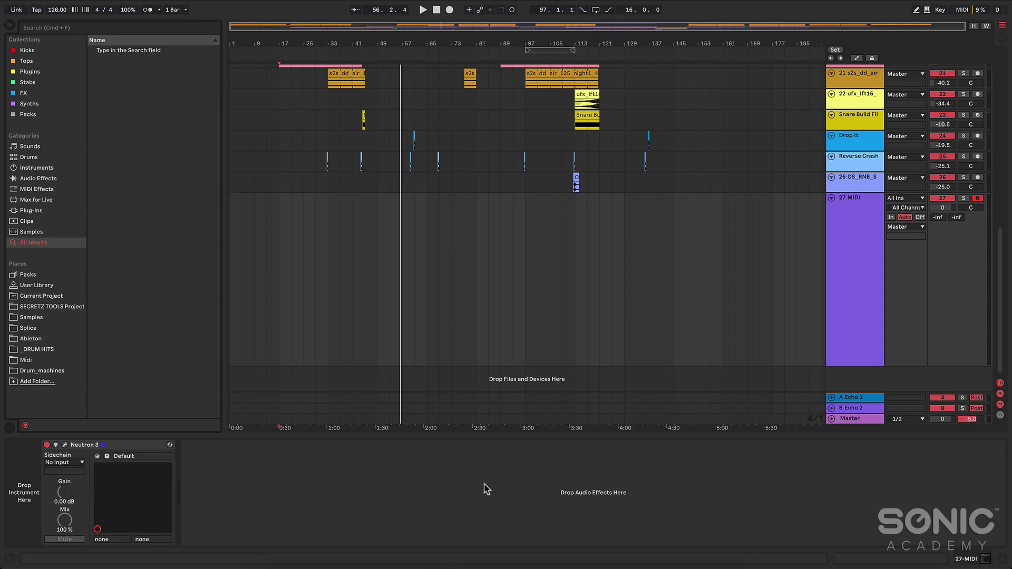
- Remove the quotation marks from the Korg M1 search query in menuconfig.ini so it reads Korg M1 VST, and save the file
{"action": "key", "text": "super+Tab"}
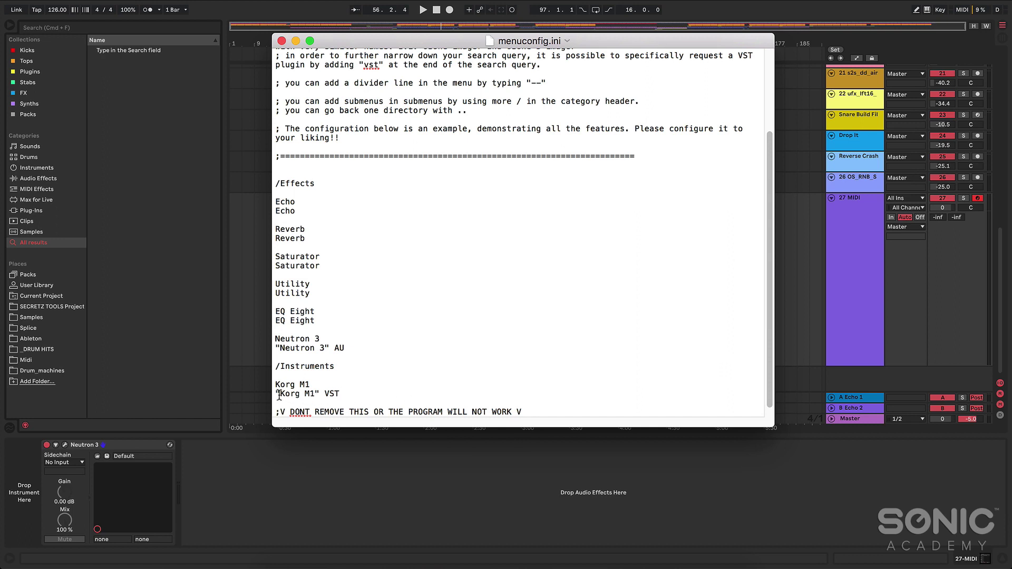
{"action": "left_click", "coordinate": [280, 394]}
{"action": "key", "text": "BackSpace"}
{"action": "left_click", "coordinate": [314, 394]}
{"action": "key", "text": "BackSpace"}
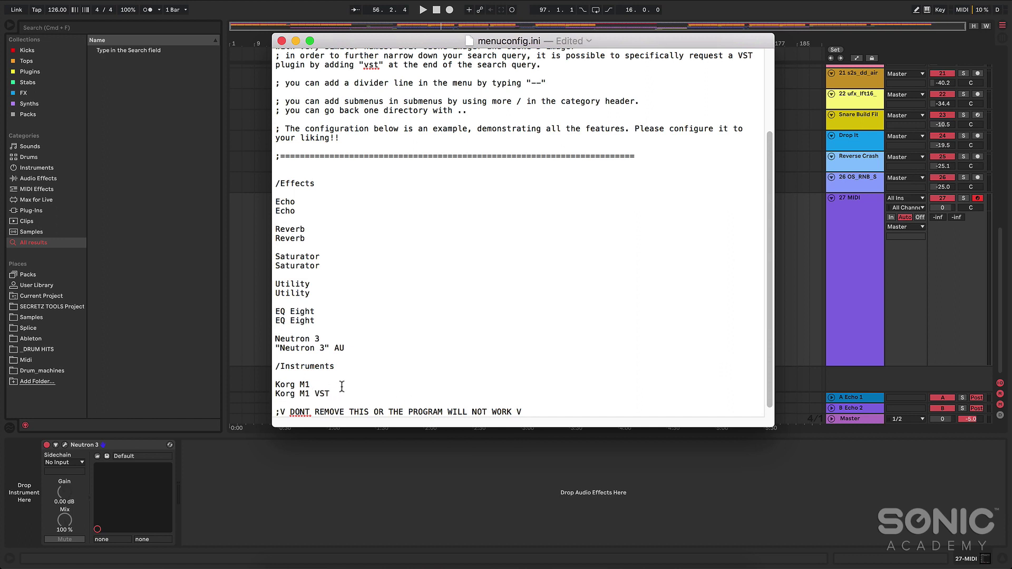
{"action": "key", "text": "cmd+s"}
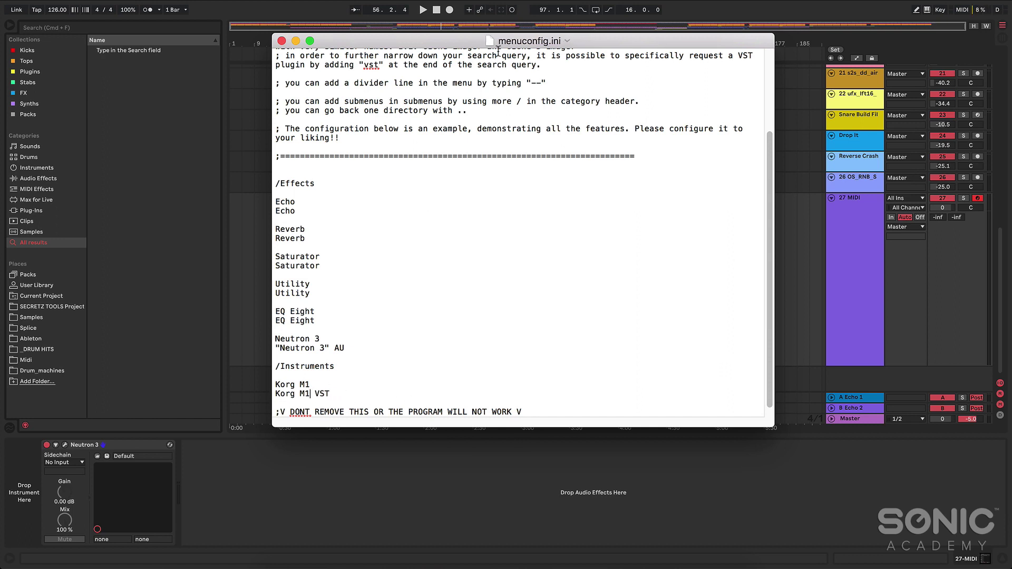
- Reload Live Enhancement Suite and load Korg M1 from the custom Instruments category onto the 27 MIDI track
{"action": "left_click", "coordinate": [582, 2]}
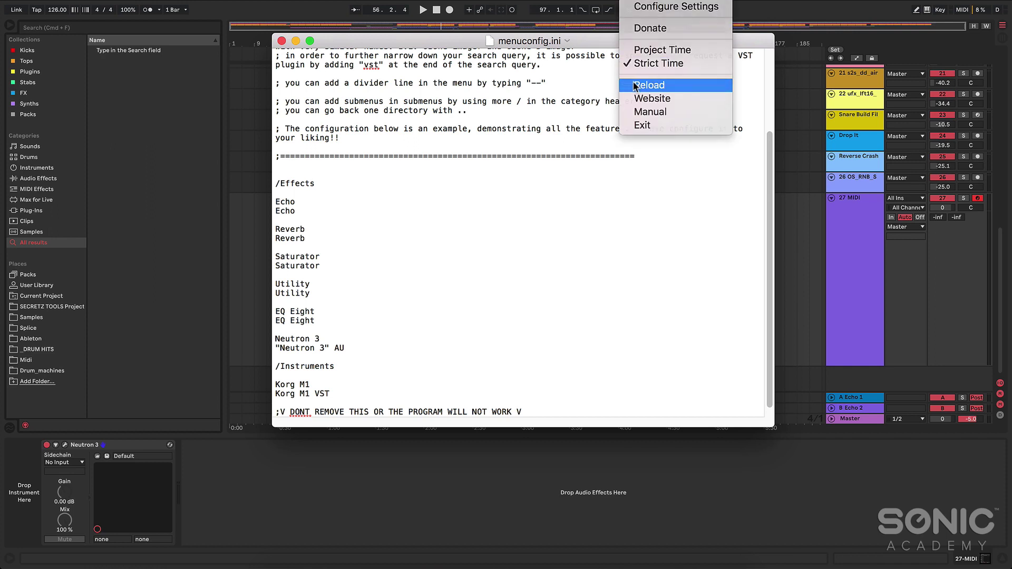
{"action": "left_click", "coordinate": [649, 84]}
{"action": "left_click", "coordinate": [346, 473]}
{"action": "right_click", "coordinate": [346, 473]}
{"action": "right_click", "coordinate": [346, 473]}
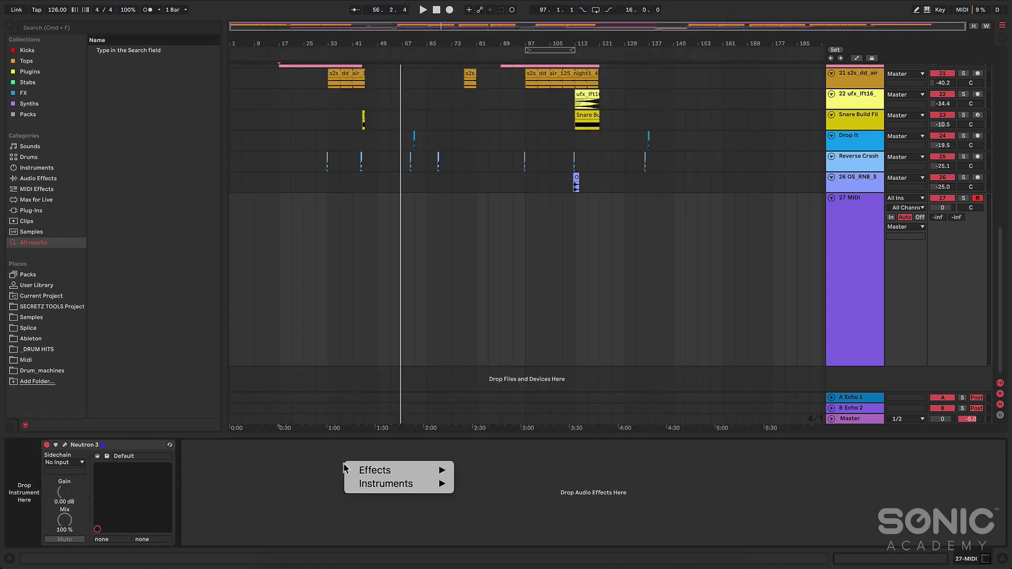
{"action": "mouse_move", "coordinate": [400, 483]}
{"action": "left_click", "coordinate": [481, 483]}
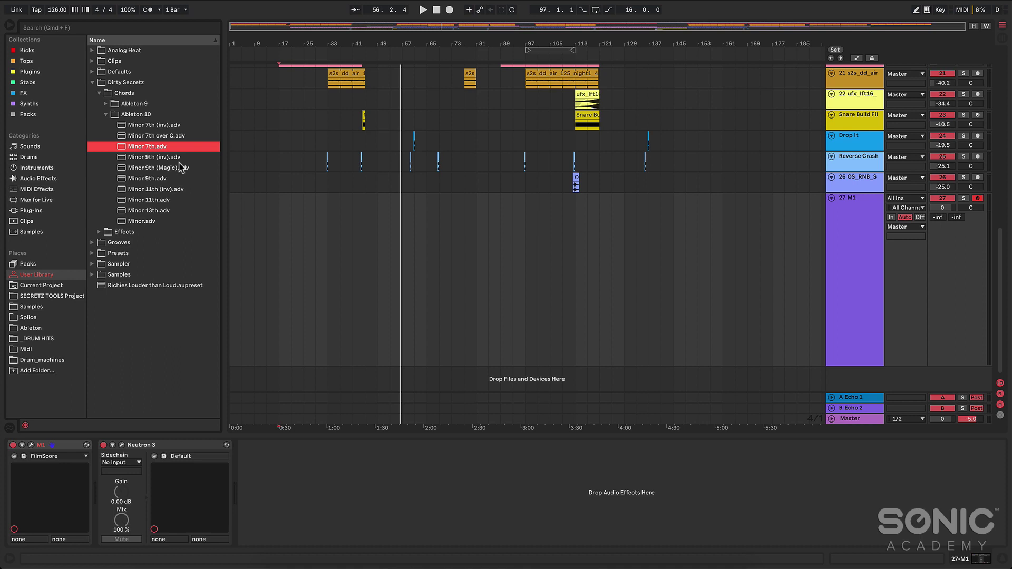
- Select the Minor 7th.adv chord preset in the User Library, and add a /Chords category with a Minor 7th entry name above /Effects in menuconfig.ini
{"action": "left_click", "coordinate": [167, 137]}
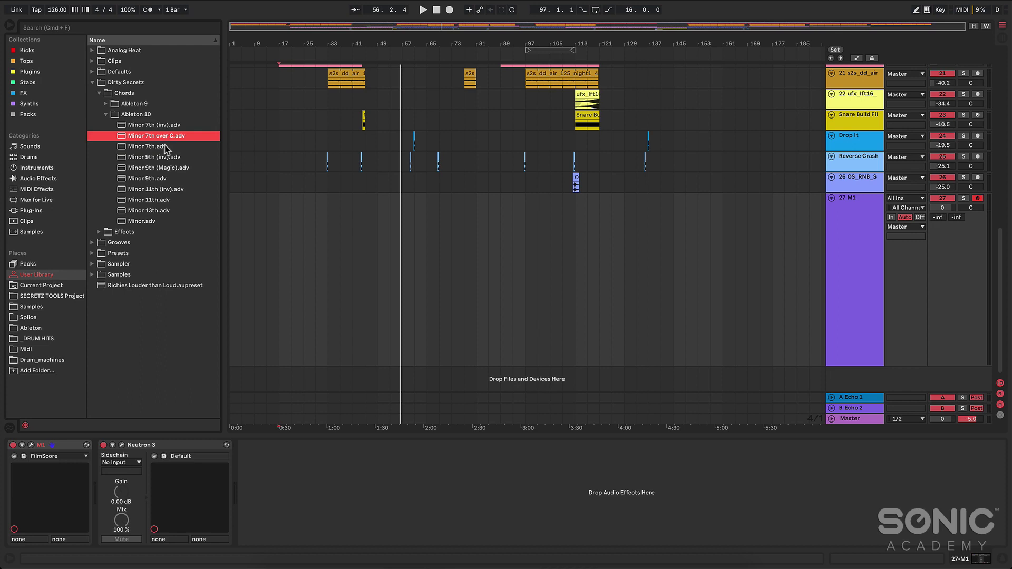
{"action": "left_click", "coordinate": [165, 148]}
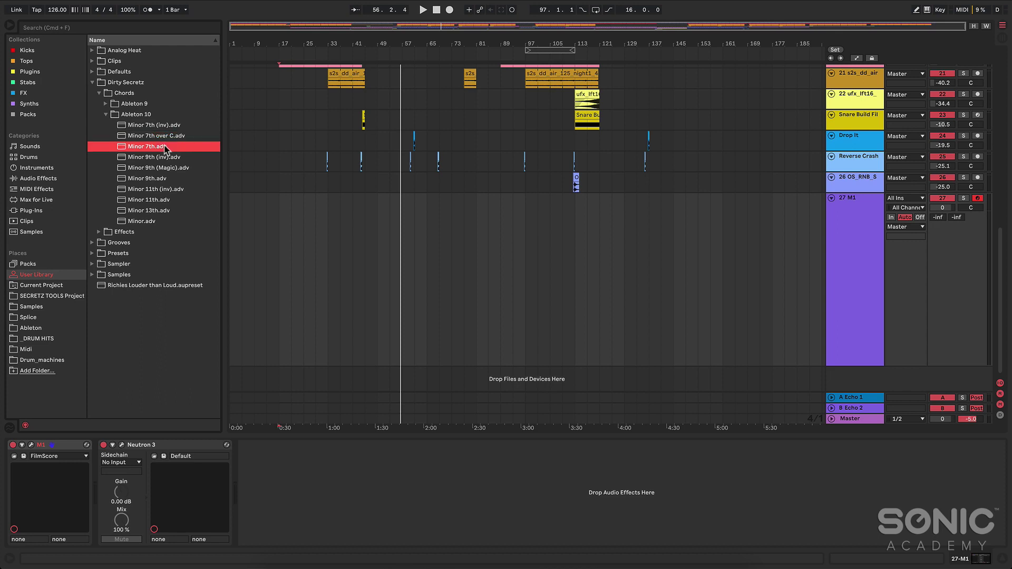
{"action": "key", "text": "super+Tab"}
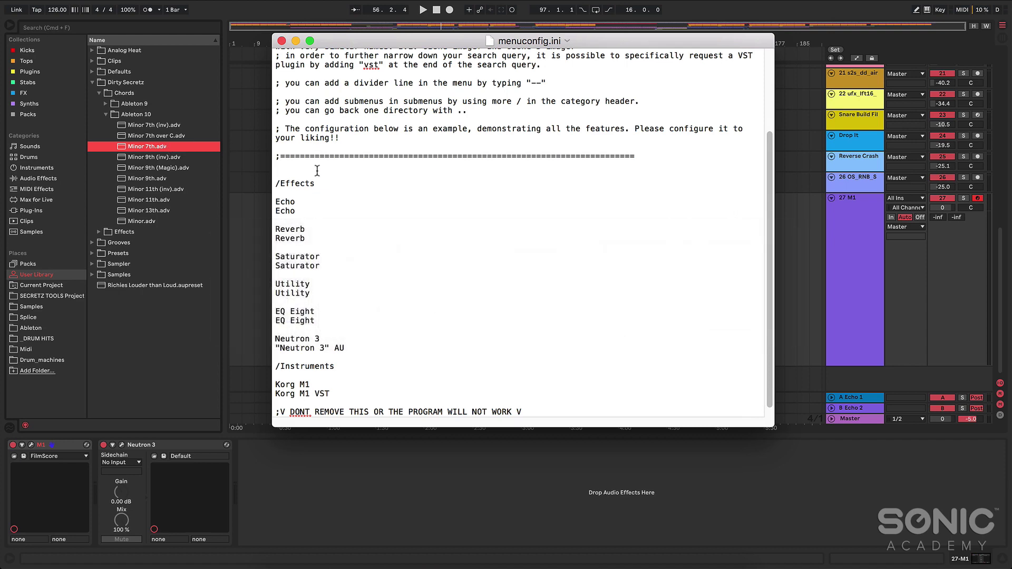
{"action": "key", "text": "Return"}
{"action": "key", "text": "Up"}
{"action": "type", "text": "/Chords"}
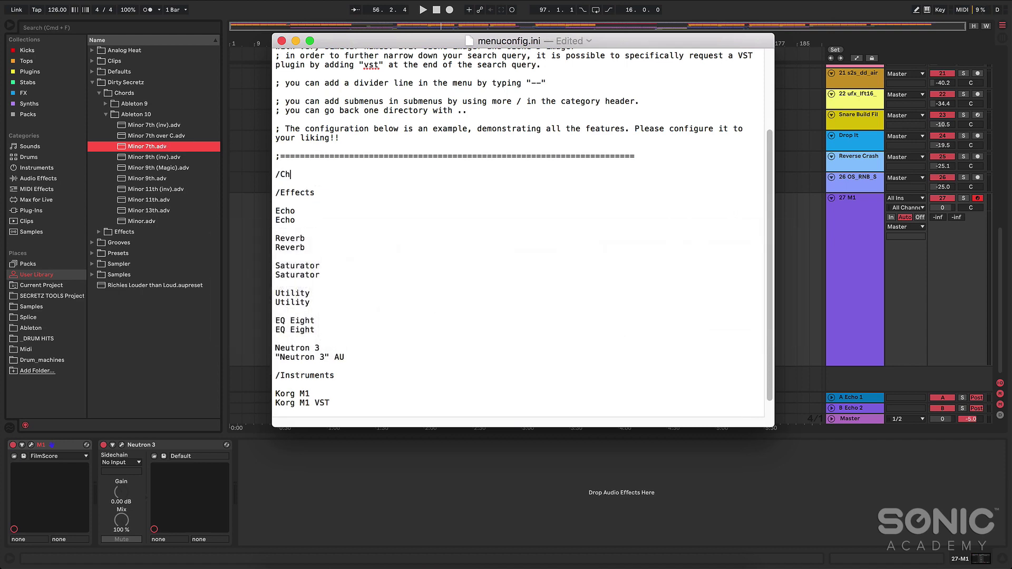
{"action": "key", "text": "Return"}
{"action": "key", "text": "Return"}
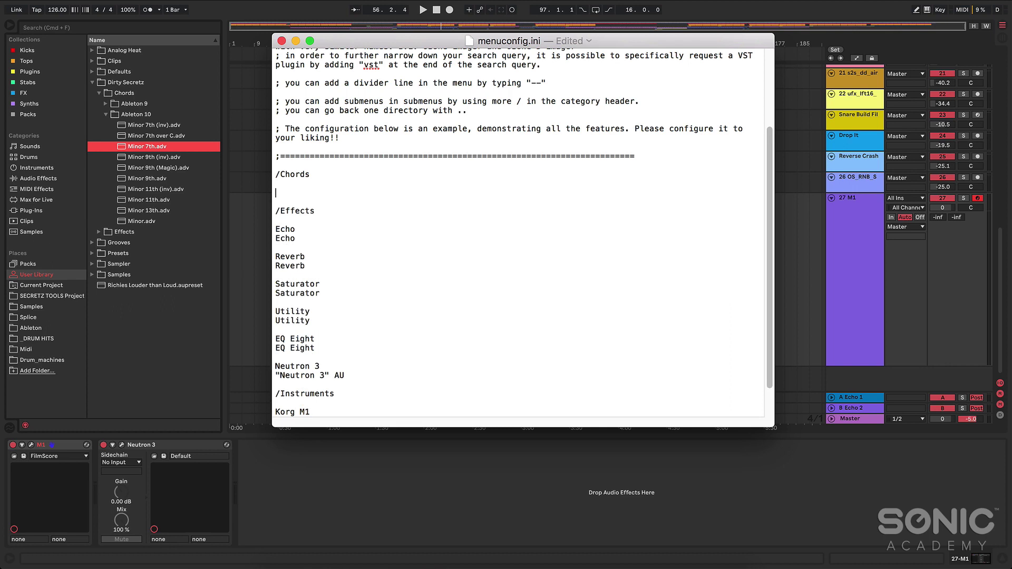
{"action": "type", "text": "Minor 7th"}
{"action": "key", "text": "Return"}
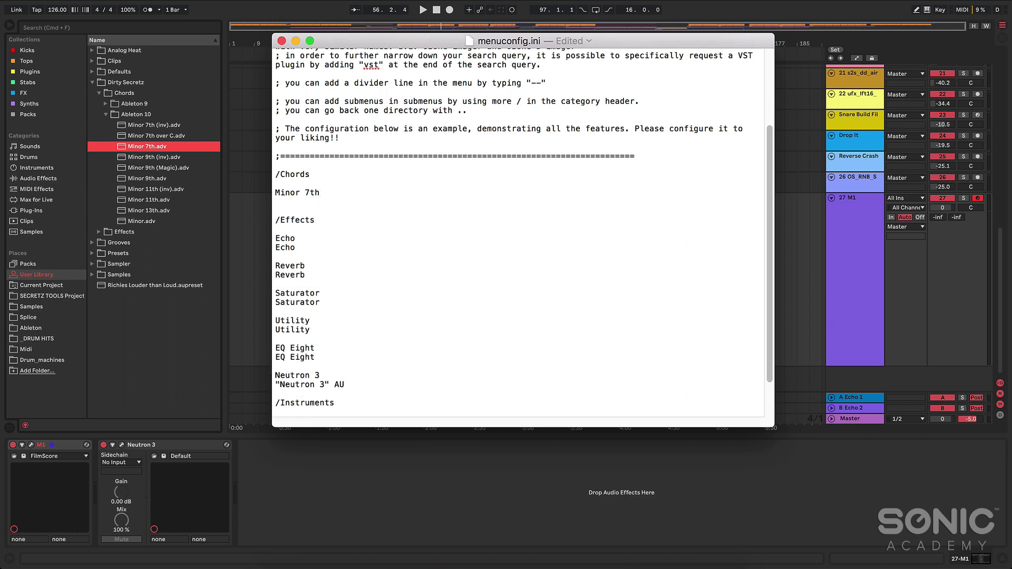
- Search all of Live's browser results for Minor 7th
{"action": "left_click", "coordinate": [165, 31]}
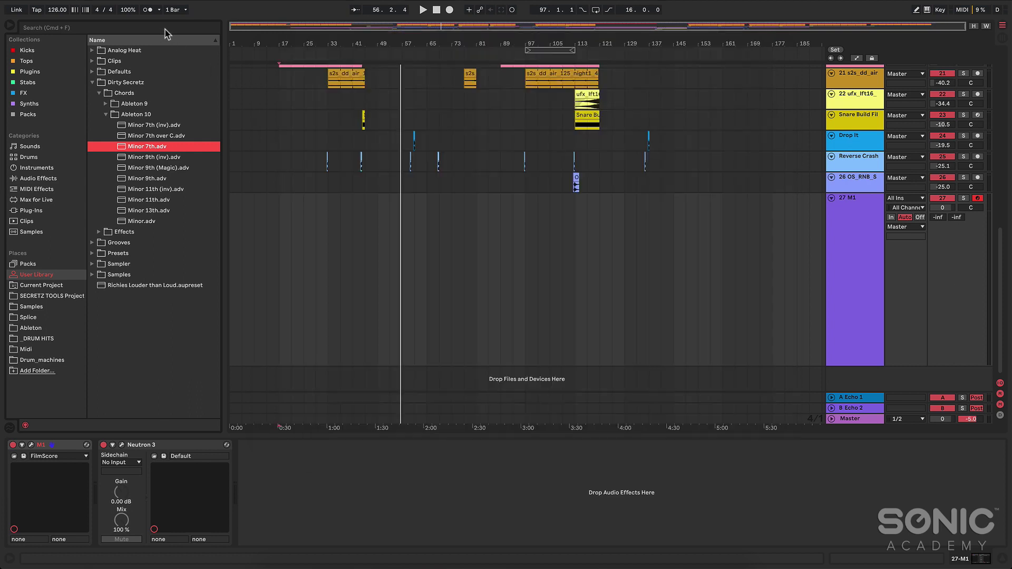
{"action": "left_click", "coordinate": [165, 29]}
{"action": "type", "text": "Minor"}
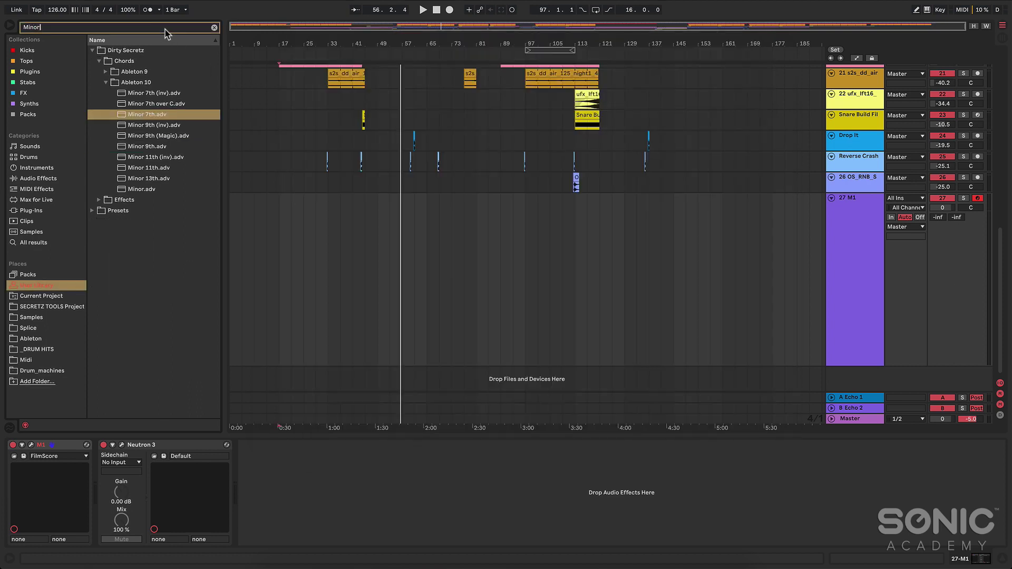
{"action": "type", "text": " 7th"}
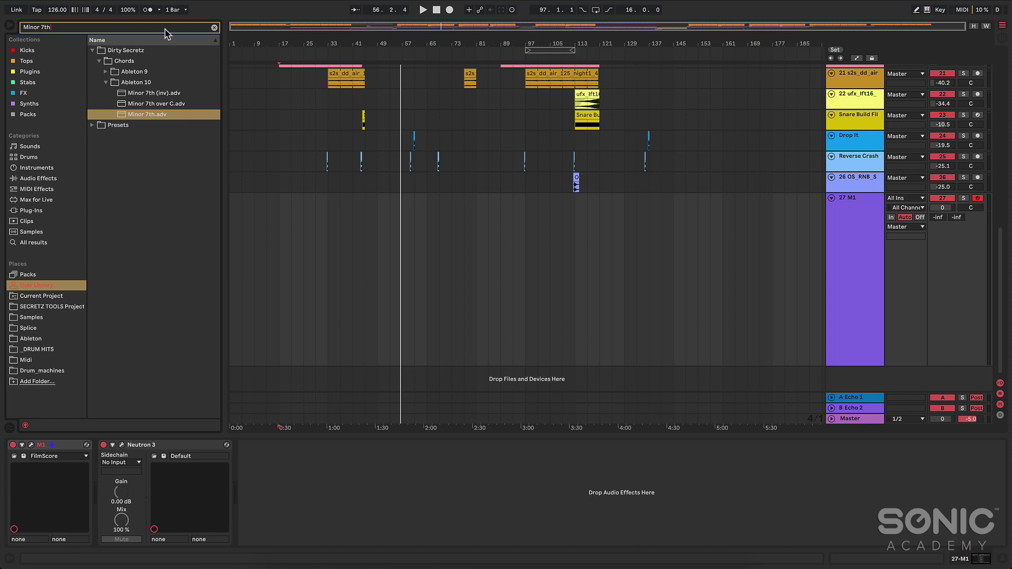
{"action": "left_click", "coordinate": [52, 243]}
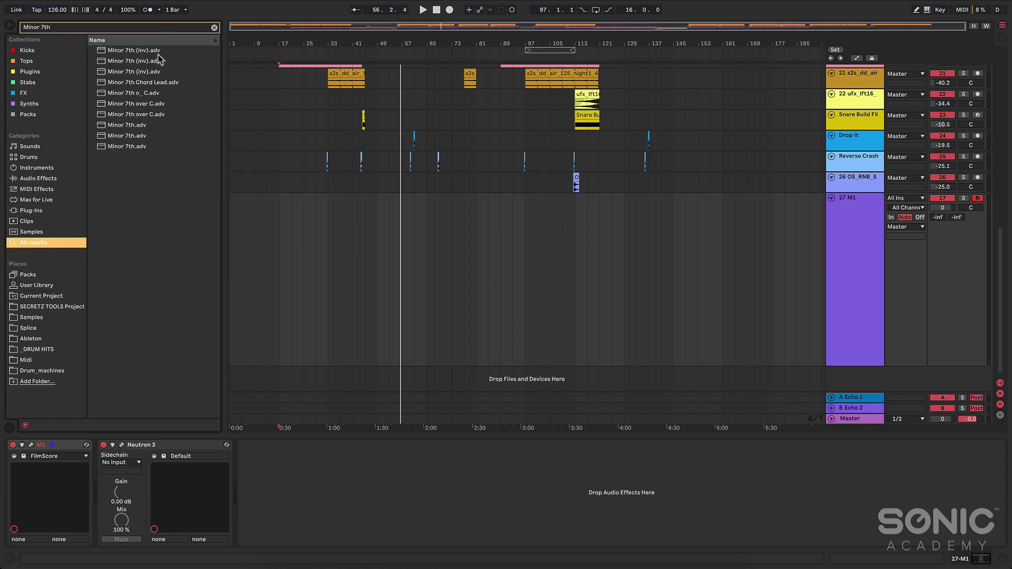
- Narrow the browser search to the exact preset file by changing the query to "Minor 7th.adv" in quotation marks
{"action": "left_click", "coordinate": [25, 27]}
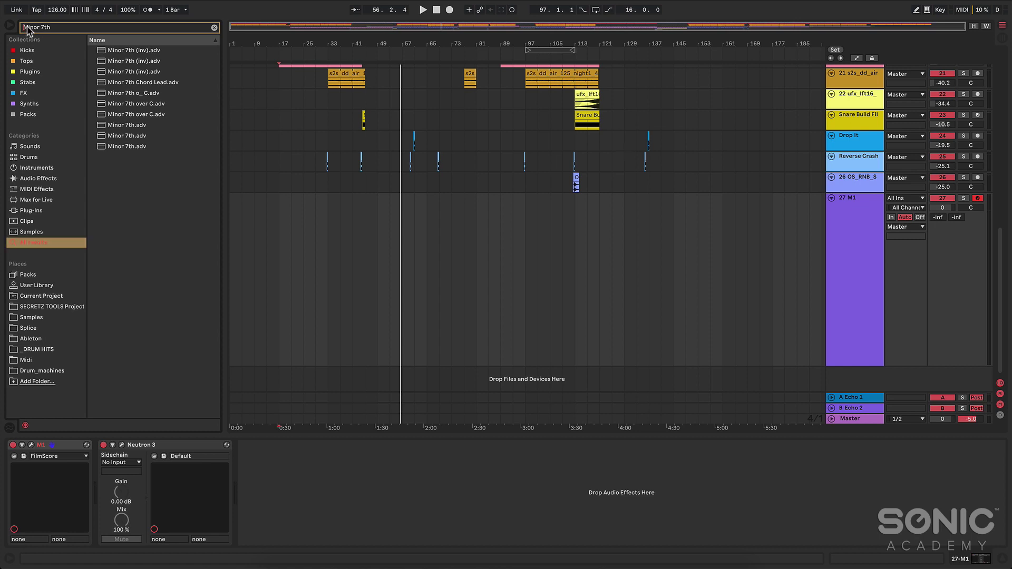
{"action": "type", "text": "\""}
{"action": "left_click", "coordinate": [58, 27]}
{"action": "key", "text": "Left"}
{"action": "type", "text": ".ad"}
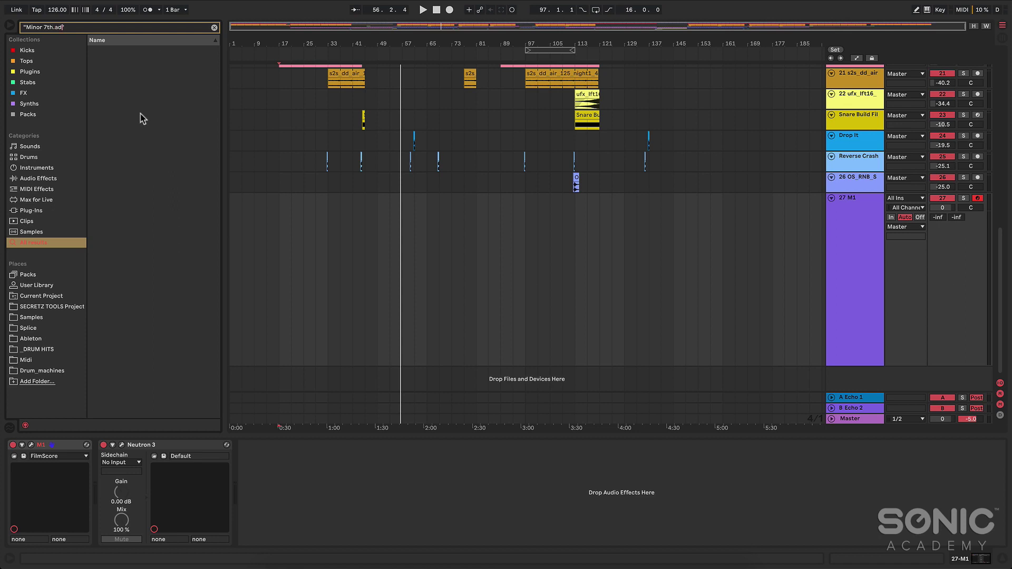
{"action": "type", "text": "v"}
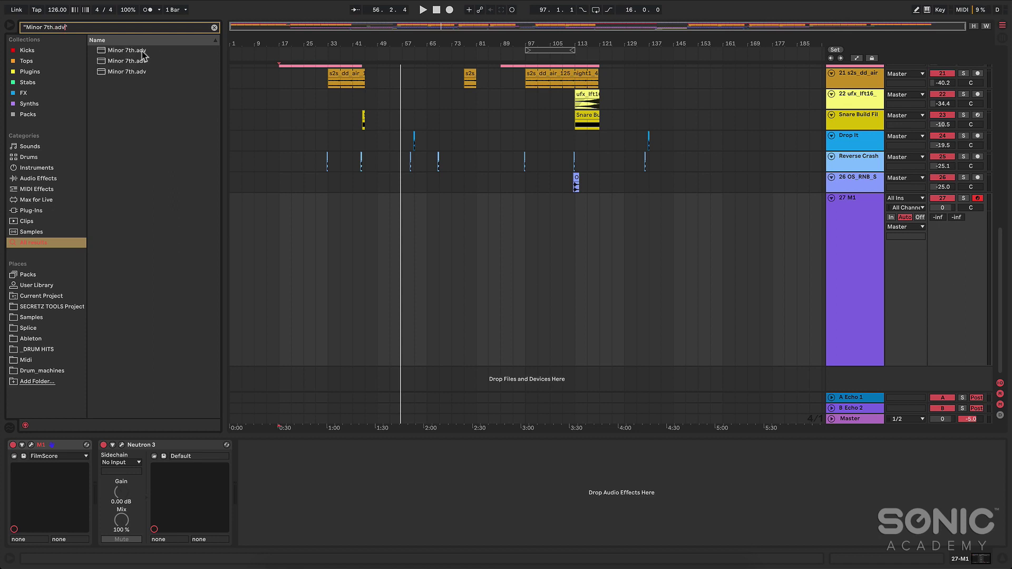
- Copy the "Minor 7th.adv" query from Live's browser into the line below Minor 7th in menuconfig.ini, and save the file
{"action": "double_click", "coordinate": [112, 29]}
{"action": "key", "text": "super+c"}
{"action": "key", "text": "super+Tab"}
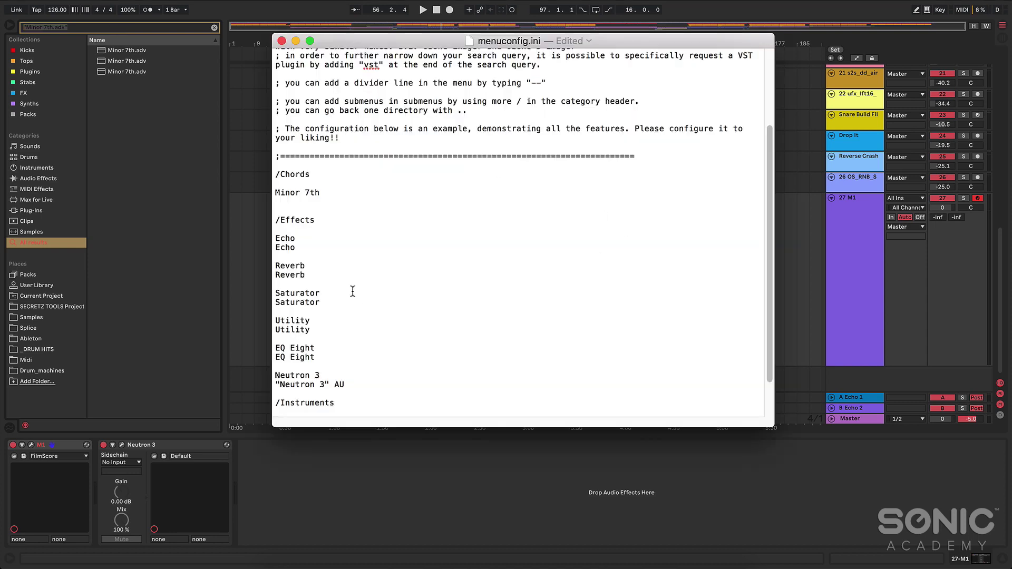
{"action": "key", "text": "super+v"}
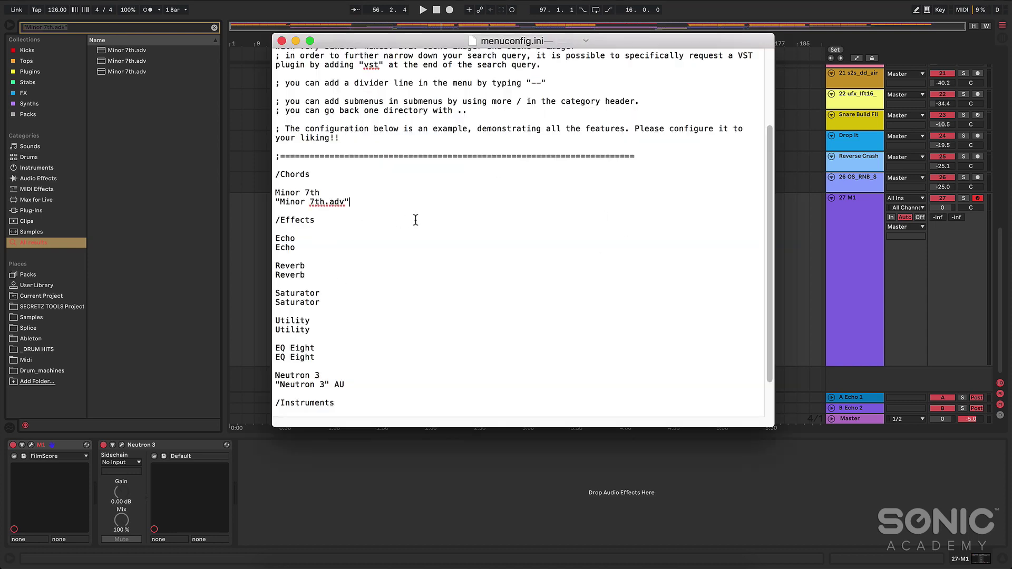
{"action": "key", "text": "super+s"}
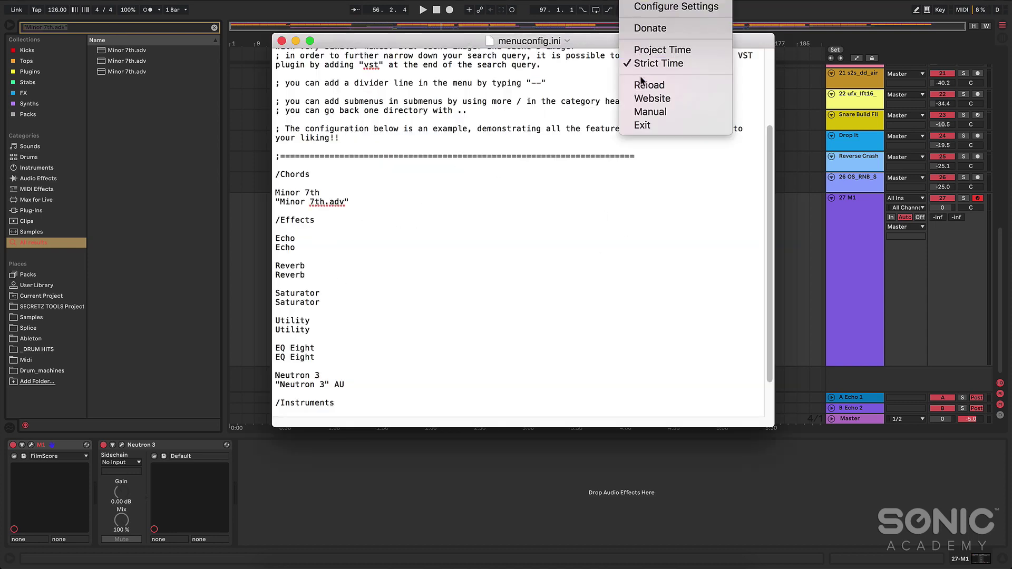
- Reload Live Enhancement Suite and load the Minor 7th preset from the custom Chords category onto the M1 track
{"action": "left_click", "coordinate": [644, 85]}
{"action": "left_click", "coordinate": [360, 484]}
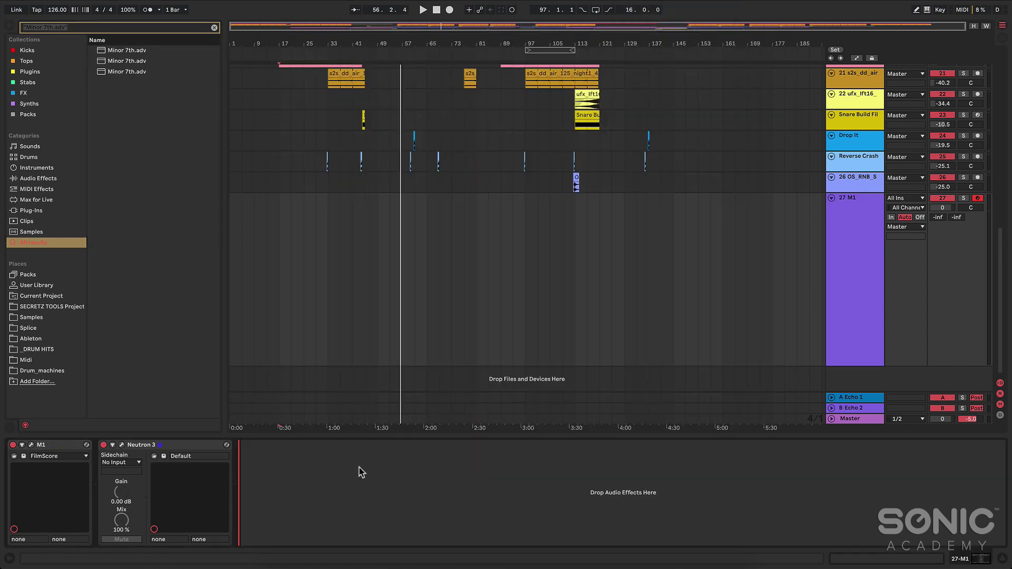
{"action": "right_click", "coordinate": [359, 468]}
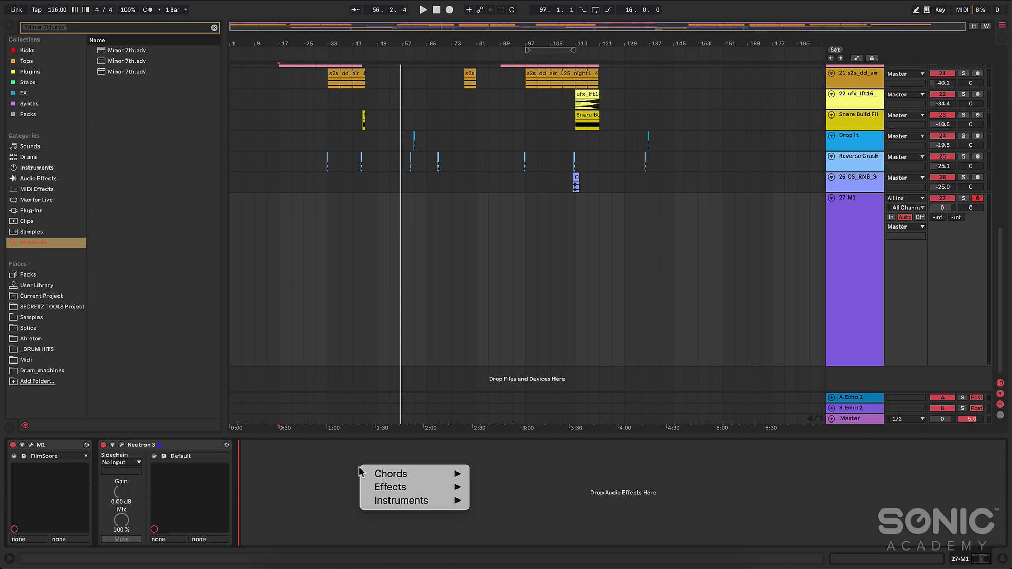
{"action": "mouse_move", "coordinate": [376, 475]}
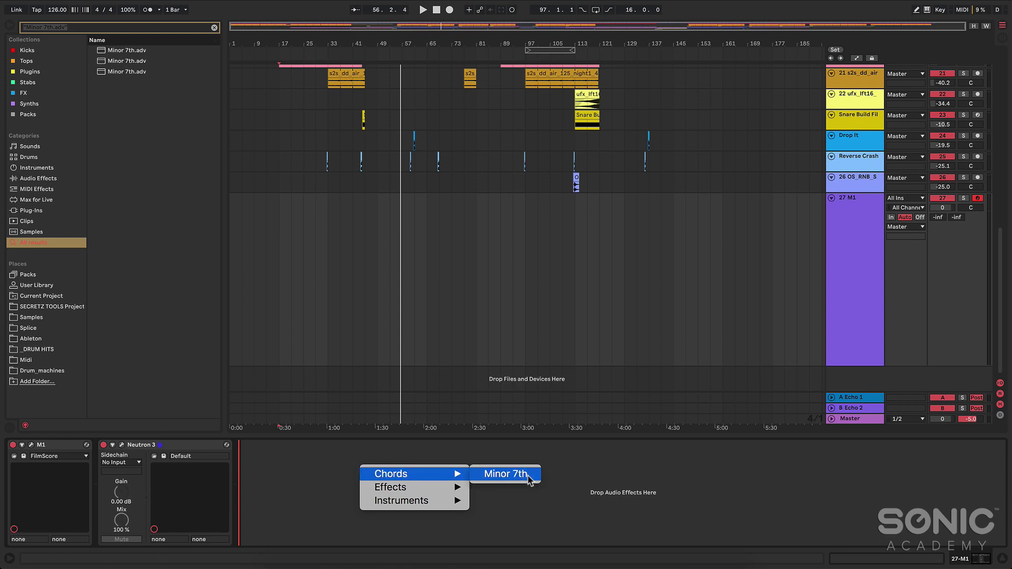
{"action": "left_click", "coordinate": [506, 473]}
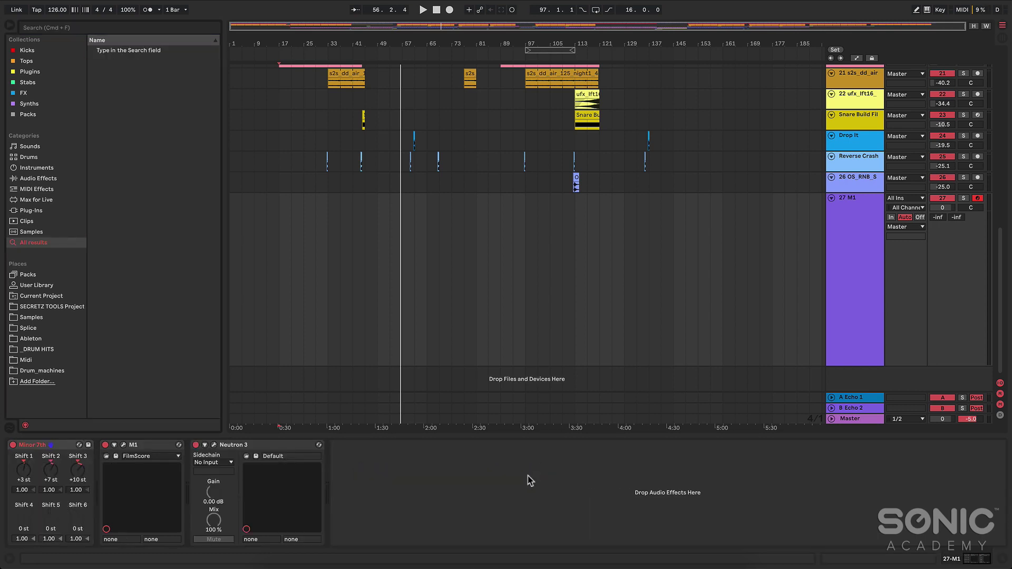
- Turn off the Computer MIDI Keyboard option in Live
{"action": "key", "text": "super+Tab"}
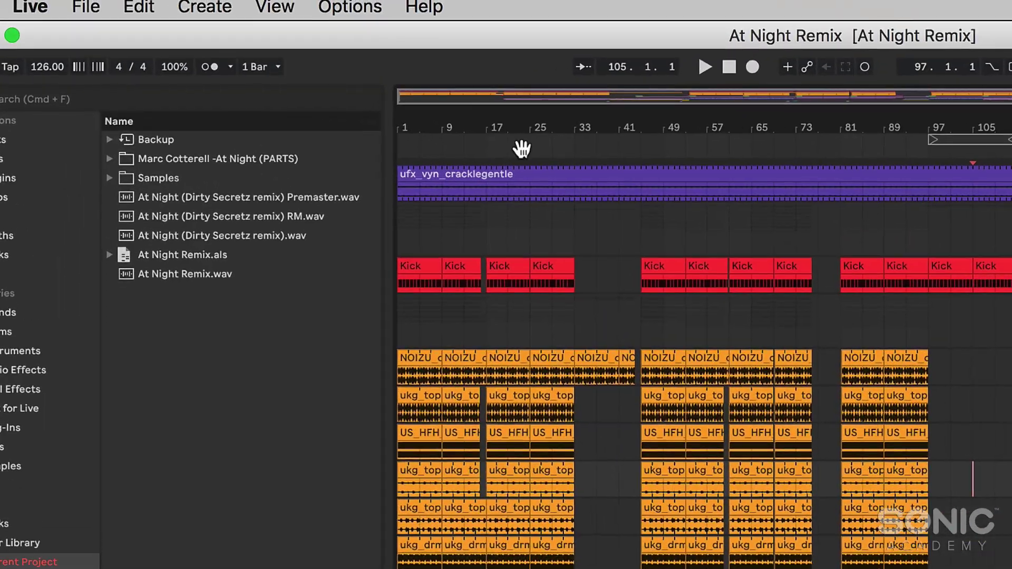
{"action": "left_click", "coordinate": [227, 4]}
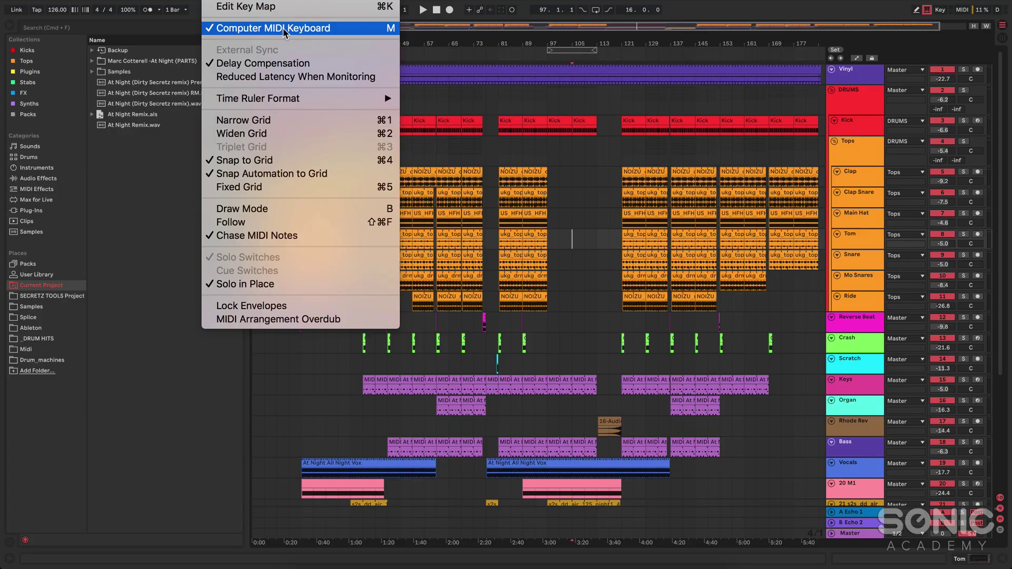
{"action": "left_click", "coordinate": [282, 27]}
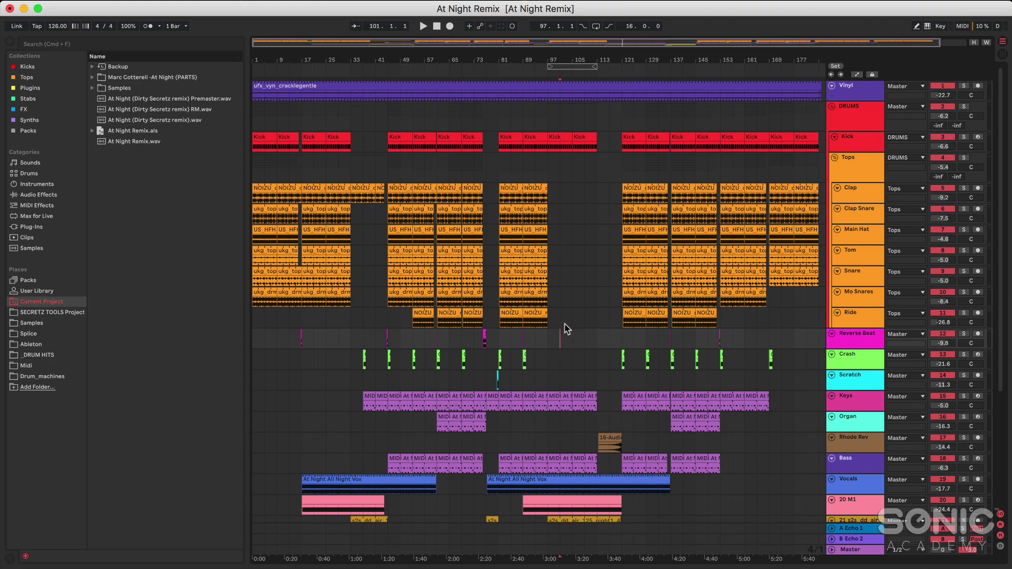
- Save the Live set as a new version named At Night Remix_2
{"action": "left_click", "coordinate": [563, 319]}
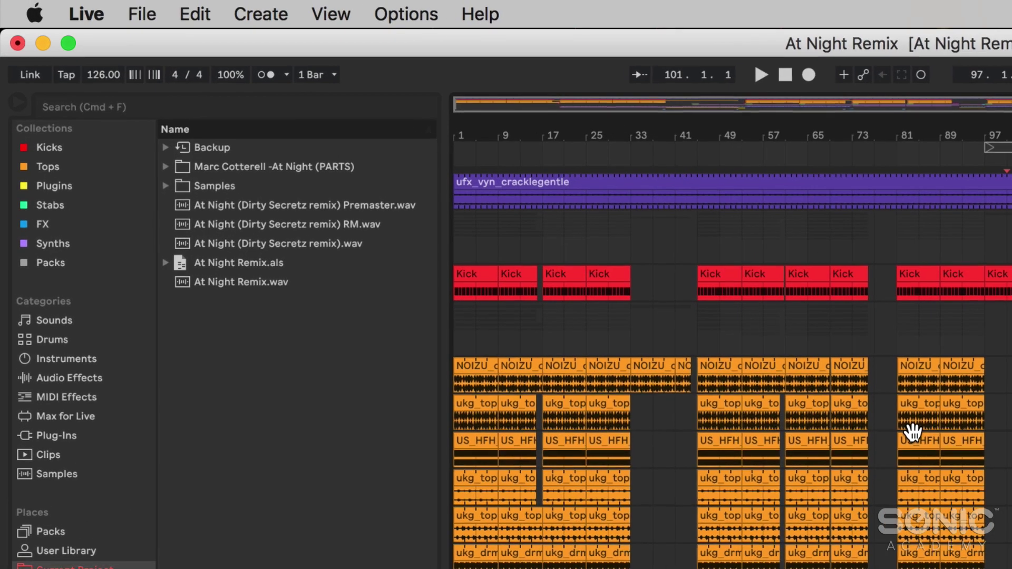
{"action": "left_click", "coordinate": [160, 7]}
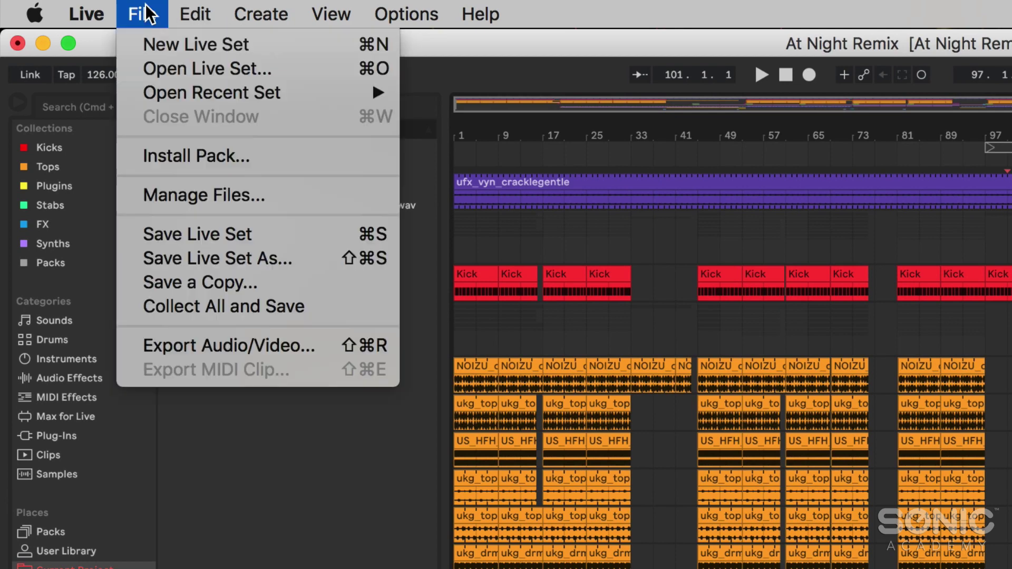
{"action": "left_click", "coordinate": [306, 259]}
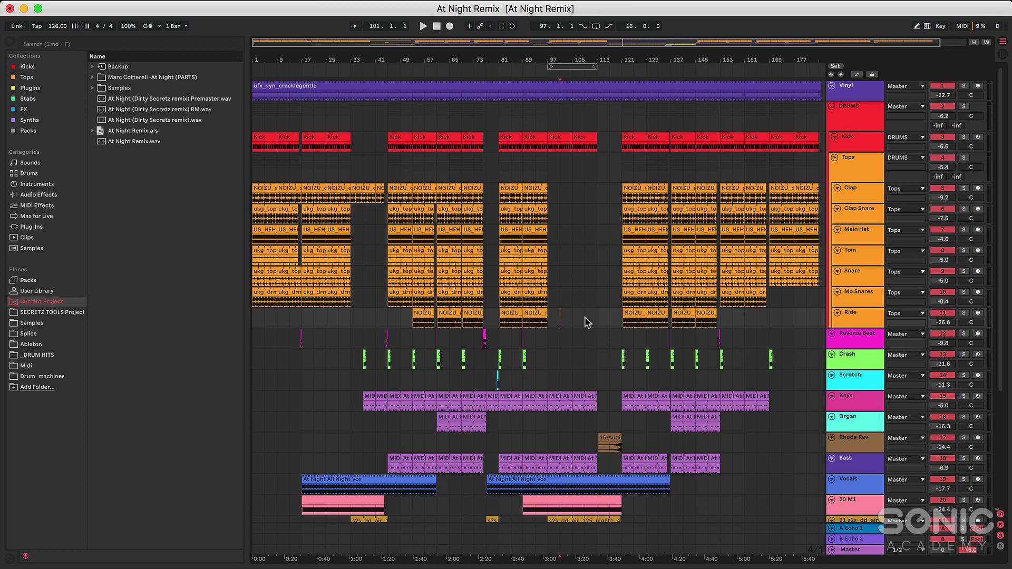
{"action": "left_click", "coordinate": [585, 318]}
{"action": "key", "text": "super+shift+s"}
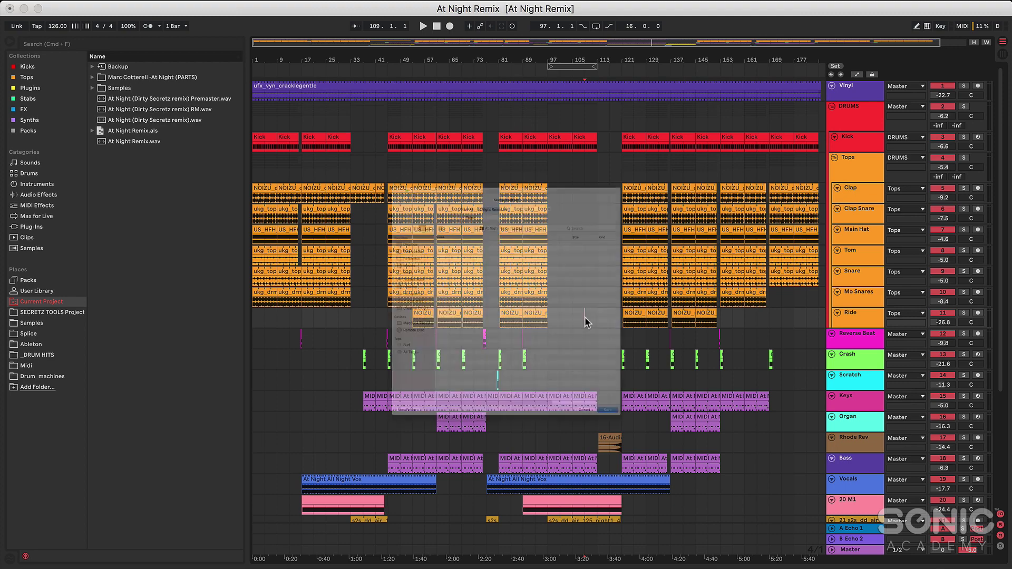
{"action": "key", "text": "Return"}
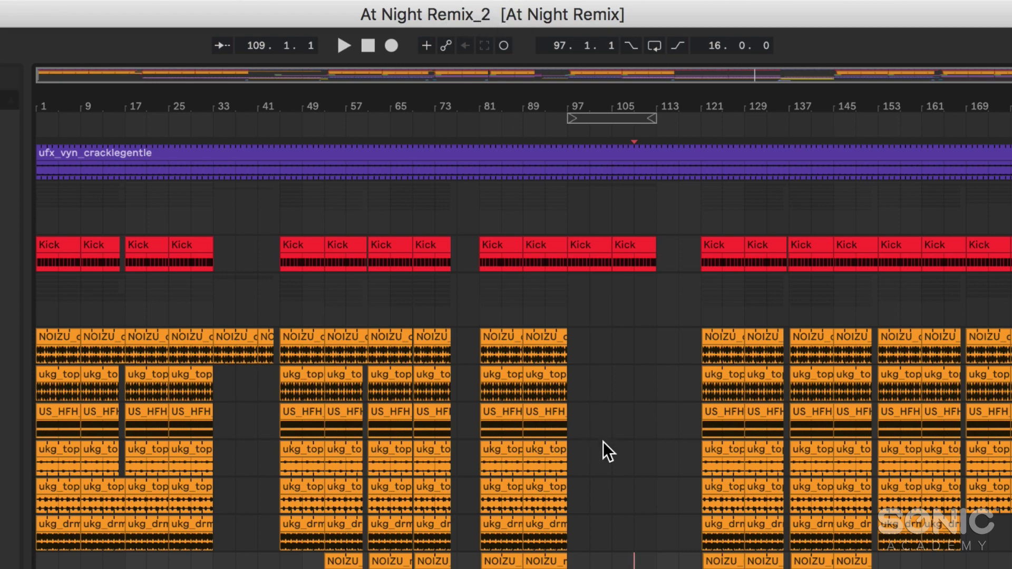
- Save the set under the name At Night Remix_3, and go through the saved .als versions in the browser
{"action": "key", "text": "super+shift+s"}
{"action": "type", "text": "At Night Remix_3"}
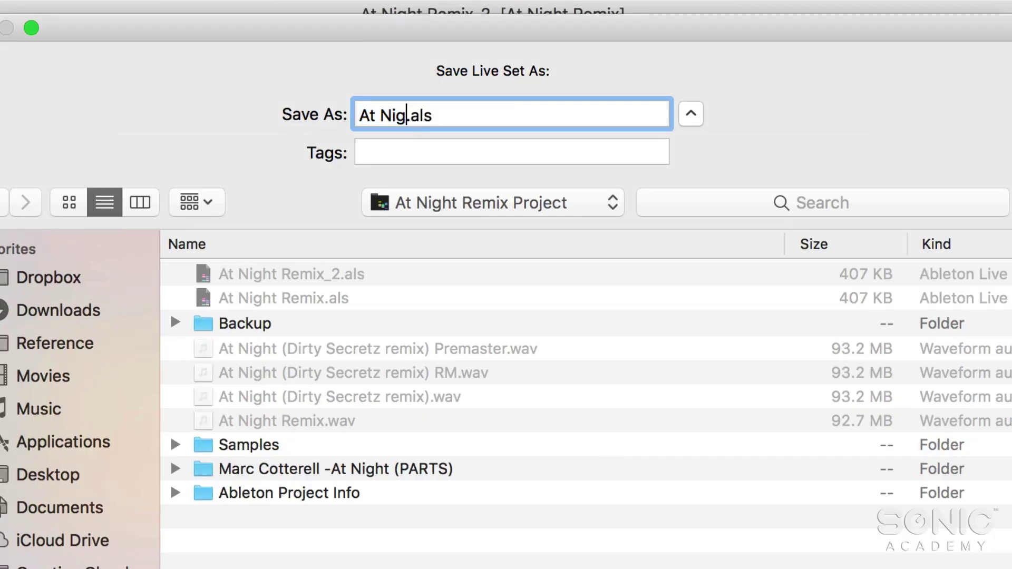
{"action": "key", "text": "Return"}
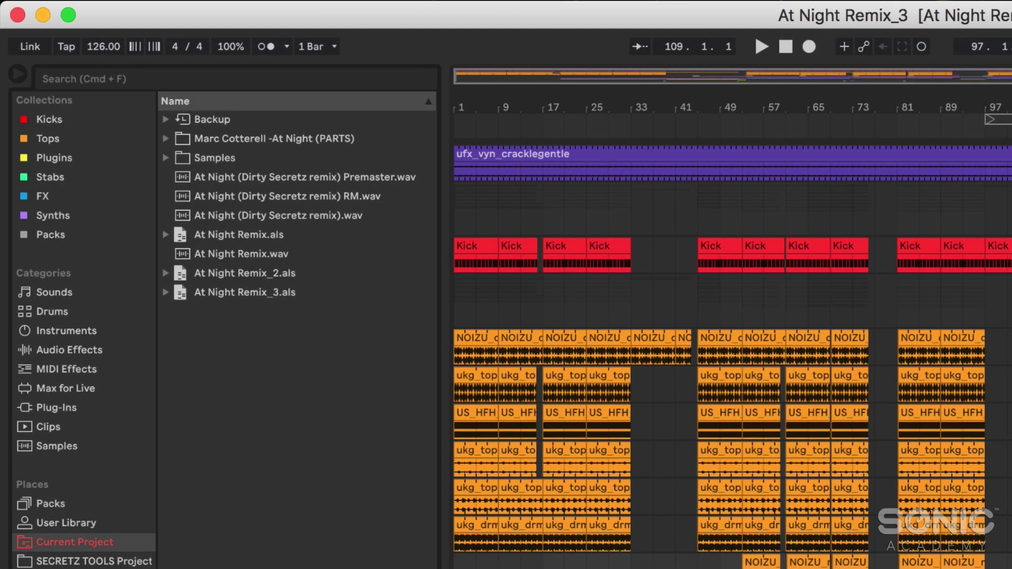
{"action": "left_click", "coordinate": [238, 235]}
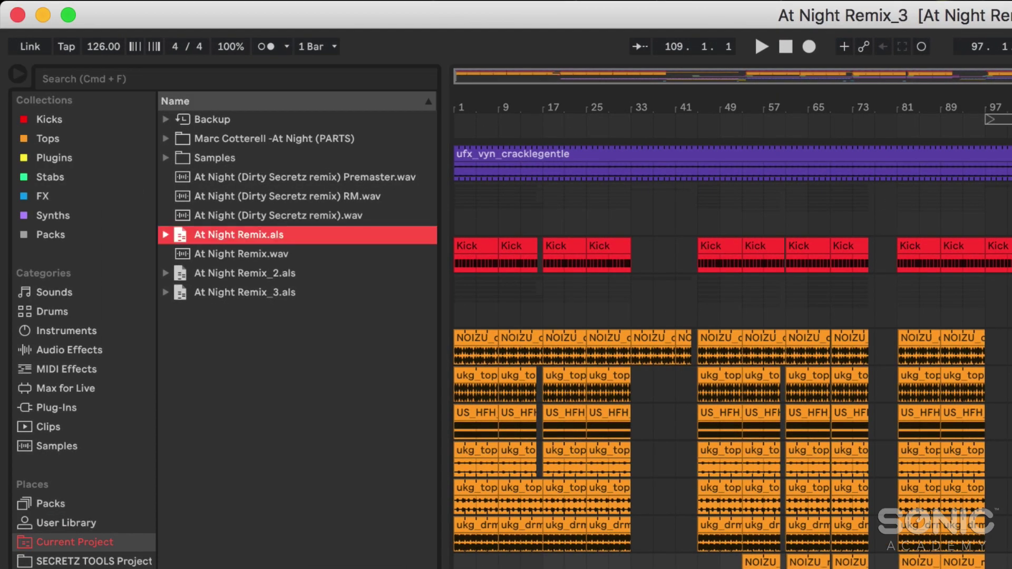
{"action": "left_click", "coordinate": [239, 273]}
{"action": "left_click", "coordinate": [239, 292]}
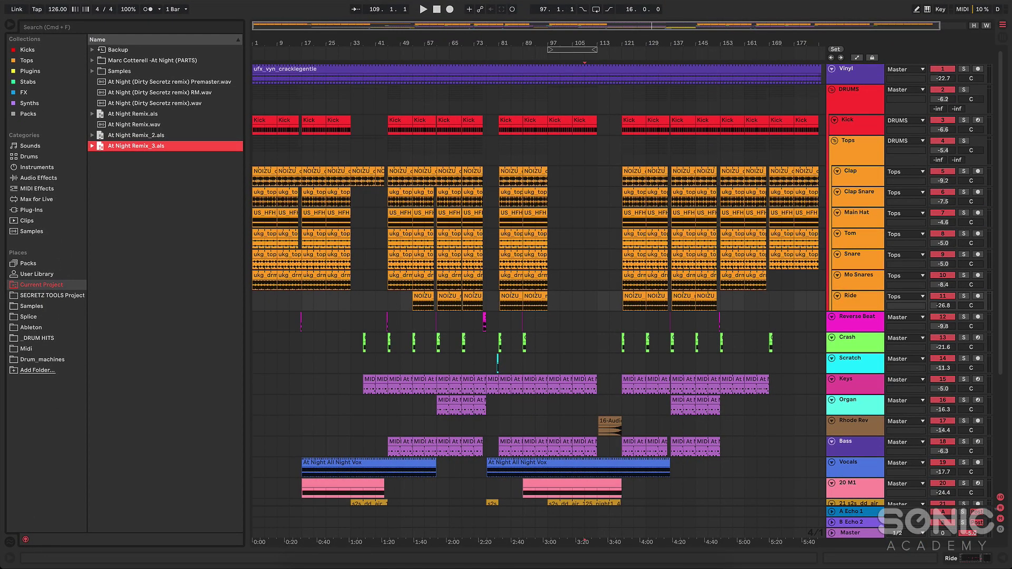
- Duplicate the time range 17.1.1 to 18.1.1 on the Vocals track onto bar 18, over the green clip
{"action": "left_click", "coordinate": [305, 466]}
{"action": "key", "text": "z"}
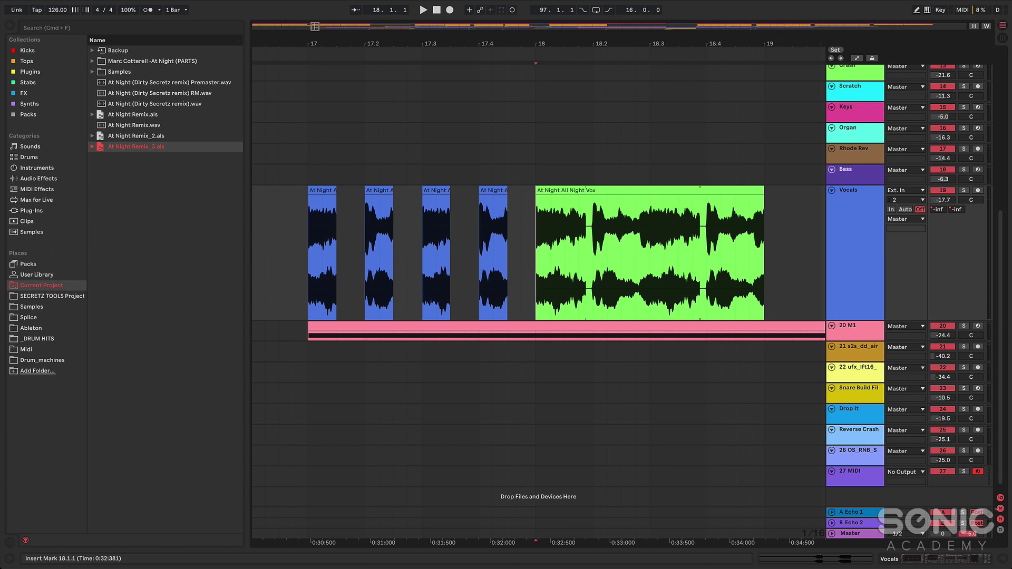
{"action": "left_click", "coordinate": [436, 190]}
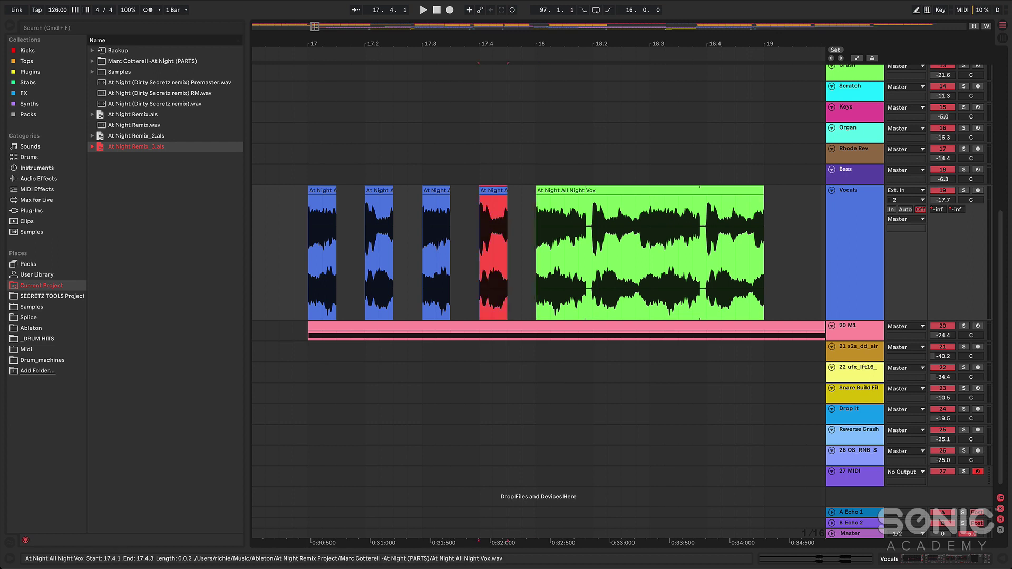
{"action": "left_click", "coordinate": [587, 190]}
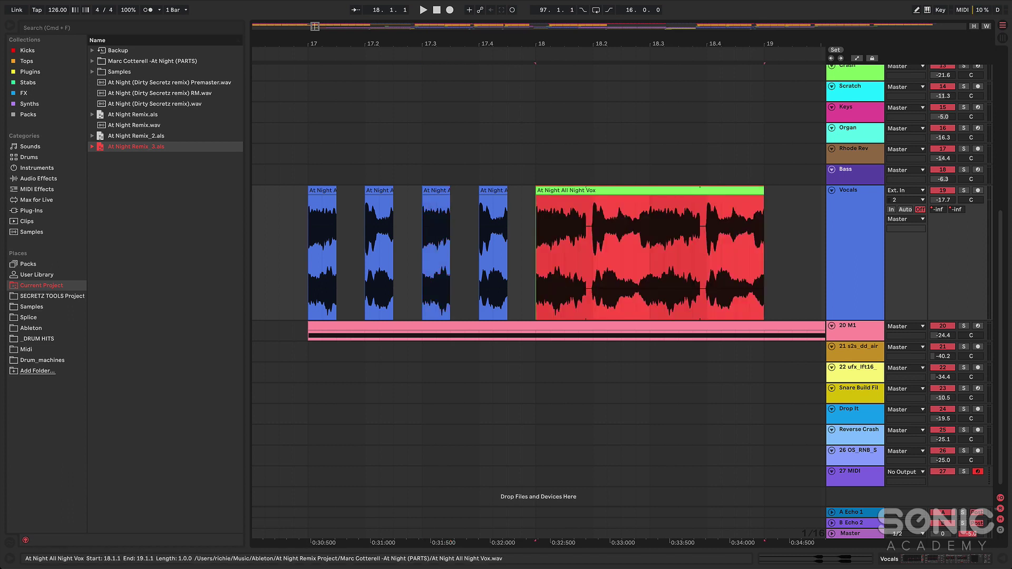
{"action": "left_click_drag", "start_coordinate": [536, 203], "coordinate": [318, 203]}
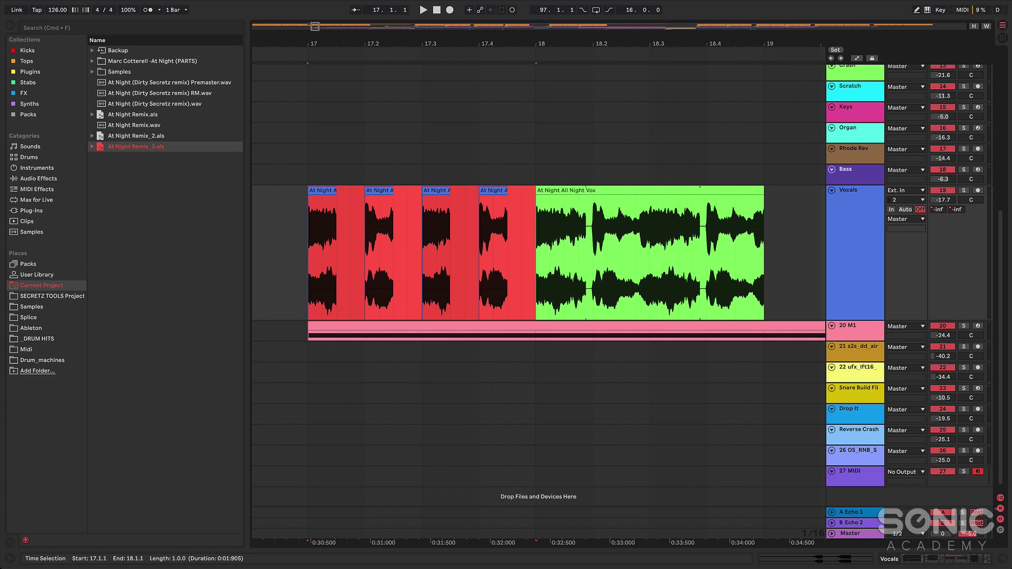
{"action": "key", "text": "super+d"}
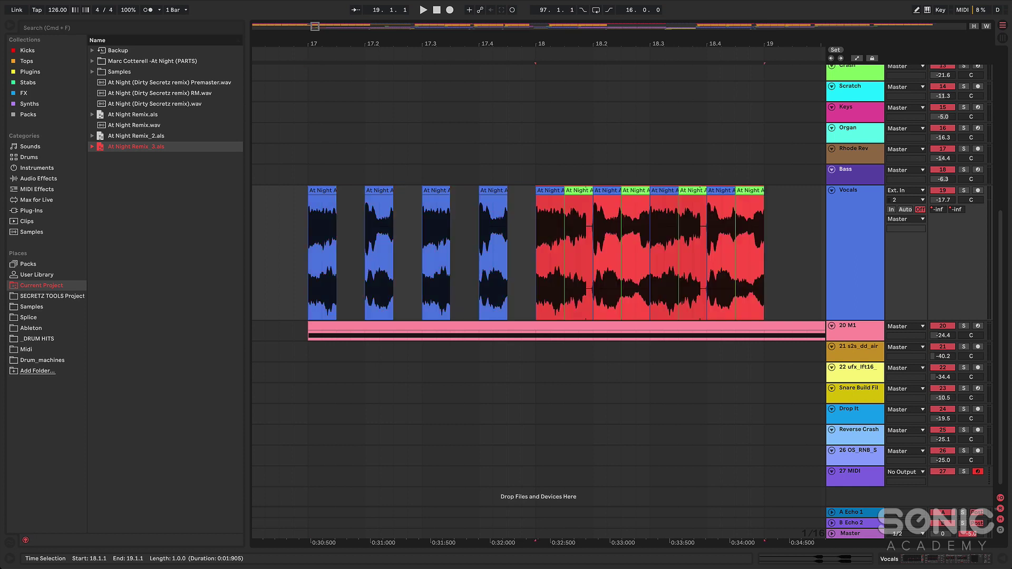
- Check the individual clips in bar 18 of the Vocals track, and undo the duplication
{"action": "left_click", "coordinate": [778, 253]}
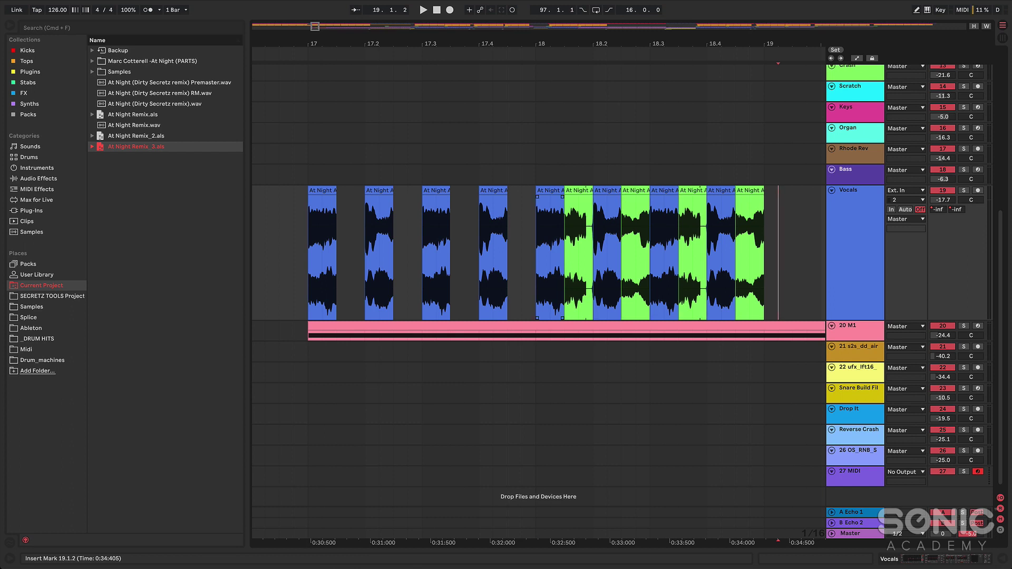
{"action": "left_click", "coordinate": [606, 253]}
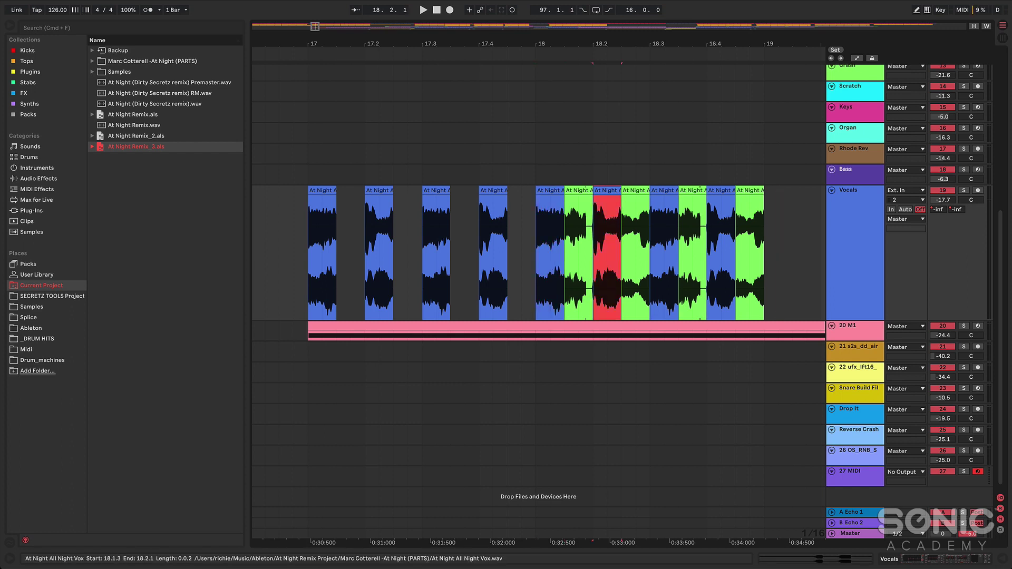
{"action": "left_click", "coordinate": [578, 253]}
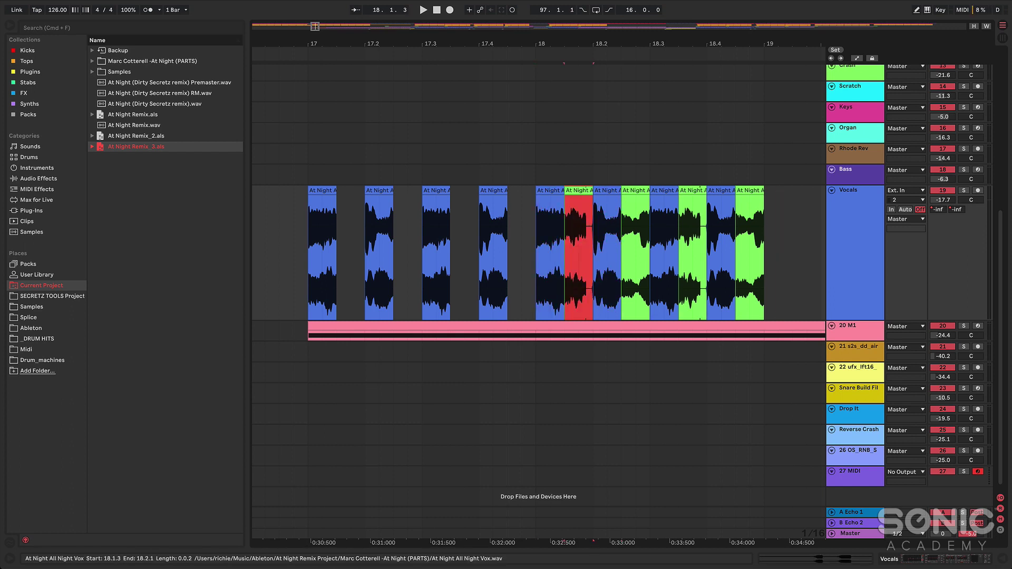
{"action": "key", "text": "Left"}
{"action": "key", "text": "Left"}
{"action": "key", "text": "Left"}
{"action": "key", "text": "Left"}
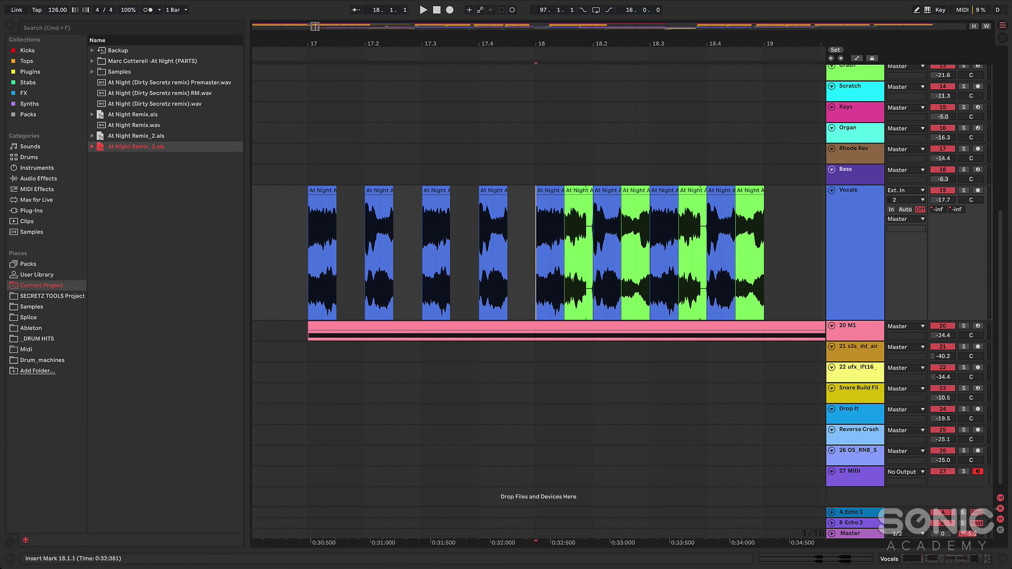
{"action": "key", "text": "Right"}
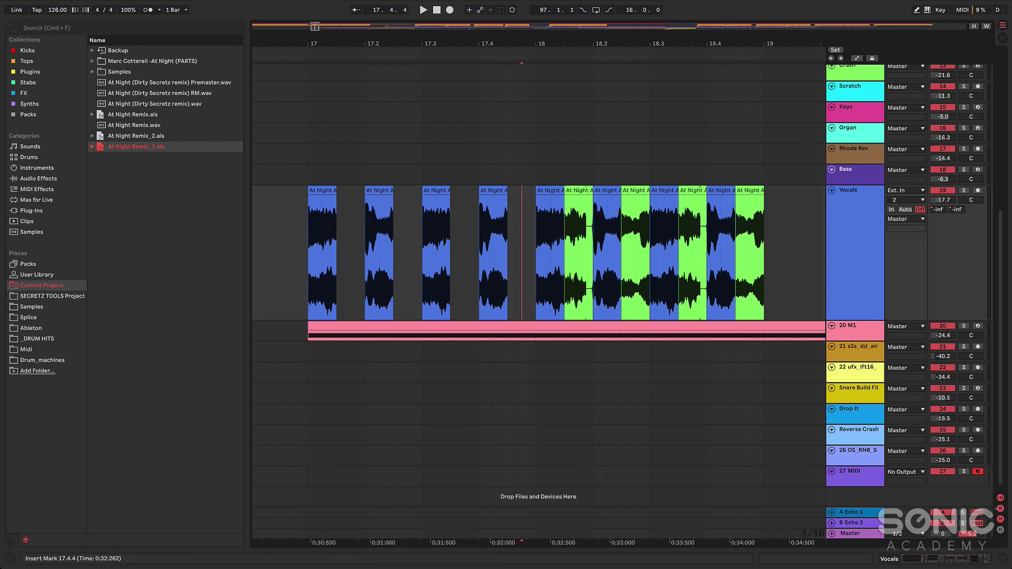
{"action": "key", "text": "super+z"}
{"action": "key", "text": "Right"}
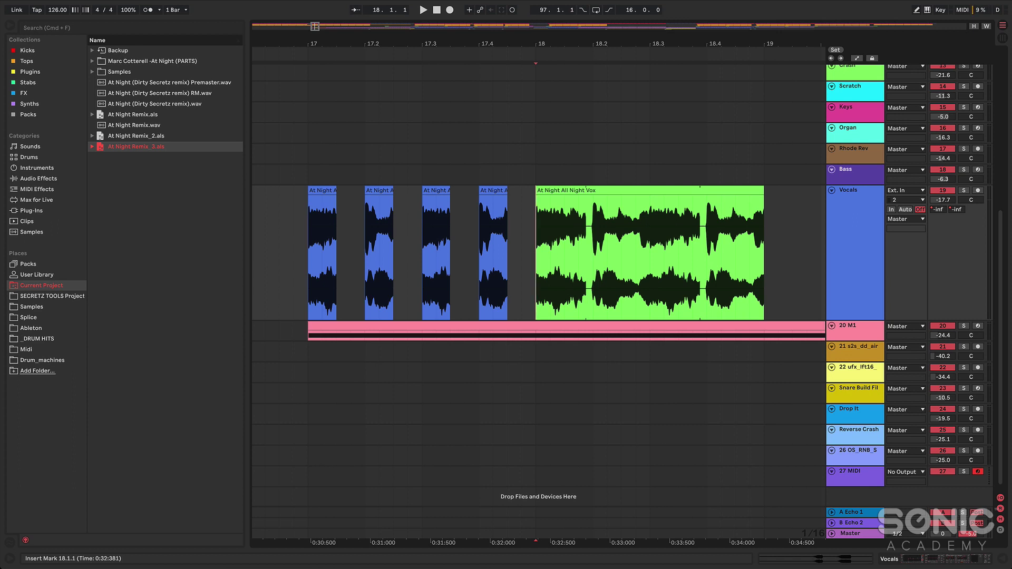
- Duplicate bar 17 of the Vocals track over bar 18 with its gaps kept and the green clip replaced, and undo it
{"action": "key", "text": "shift+Left"}
{"action": "key", "text": "shift+Left"}
{"action": "key", "text": "shift+Left"}
{"action": "key", "text": "shift+Left"}
{"action": "key", "text": "shift+Left"}
{"action": "key", "text": "shift+Left"}
{"action": "key", "text": "shift+Left"}
{"action": "key", "text": "shift+Left"}
{"action": "key", "text": "shift+Left"}
{"action": "key", "text": "shift+Left"}
{"action": "key", "text": "shift+Left"}
{"action": "key", "text": "shift+Left"}
{"action": "key", "text": "shift+Left"}
{"action": "key", "text": "shift+Left"}
{"action": "key", "text": "shift+Left"}
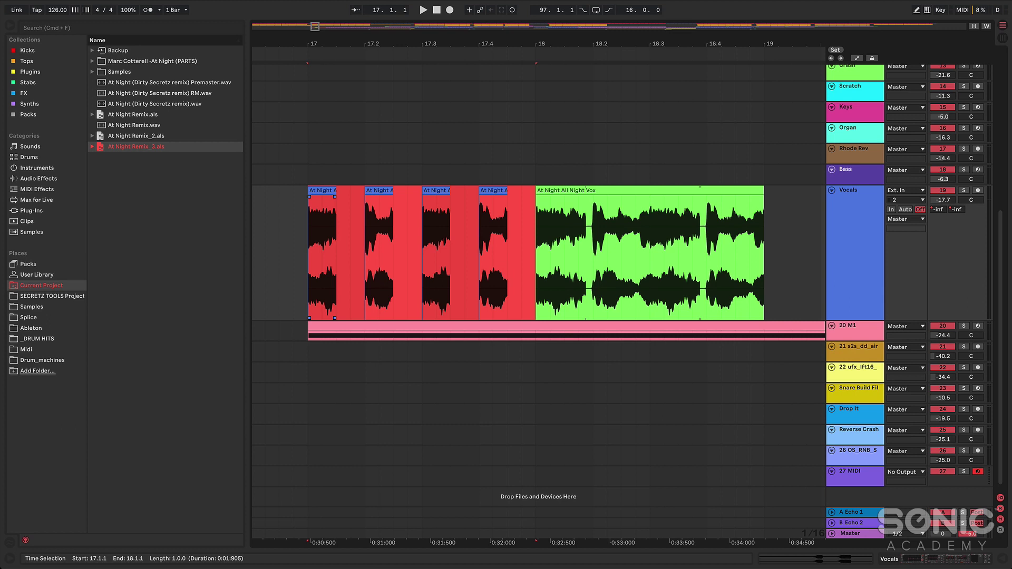
{"action": "key", "text": "super+d"}
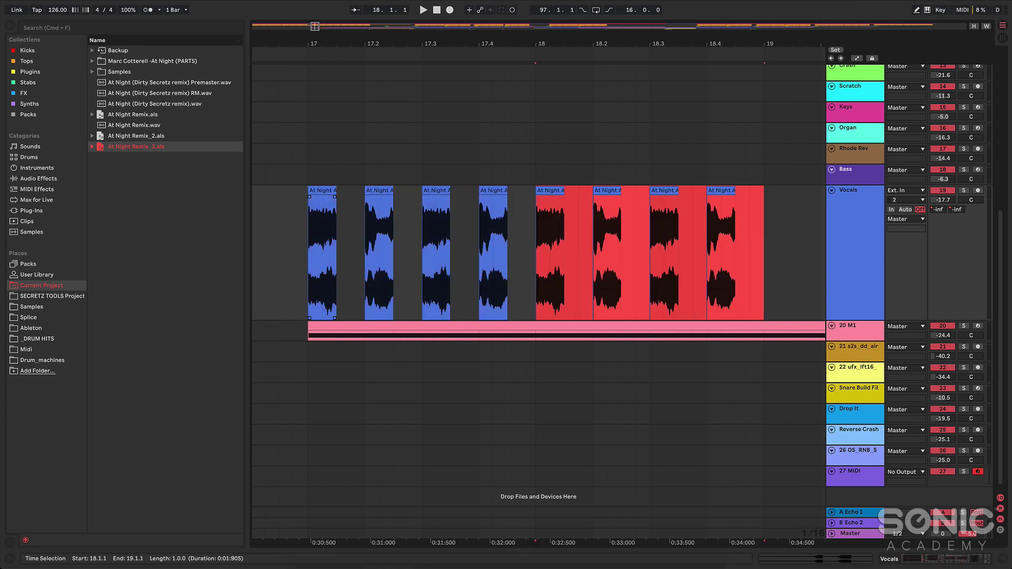
{"action": "key", "text": "Right"}
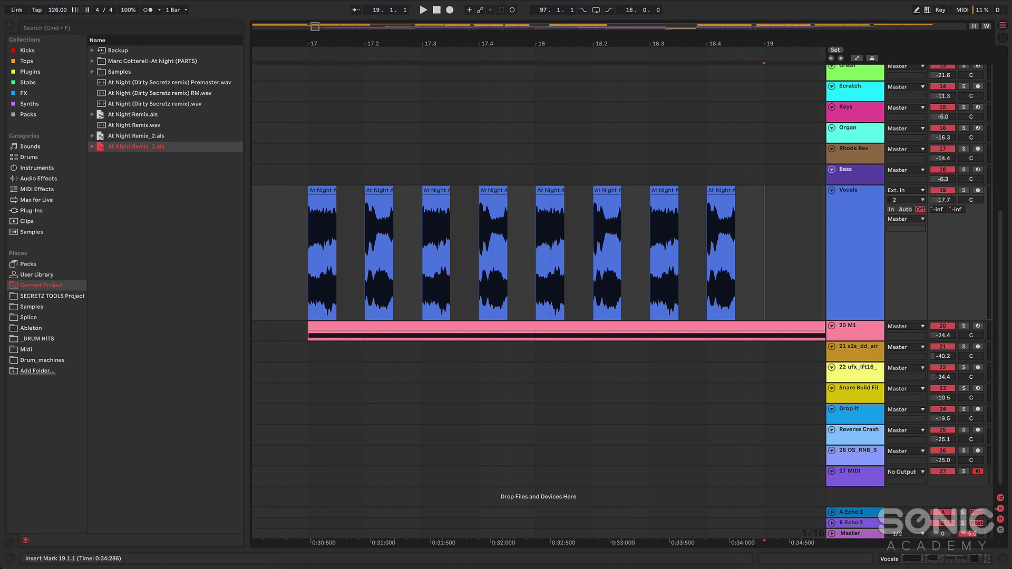
{"action": "key", "text": "super+z"}
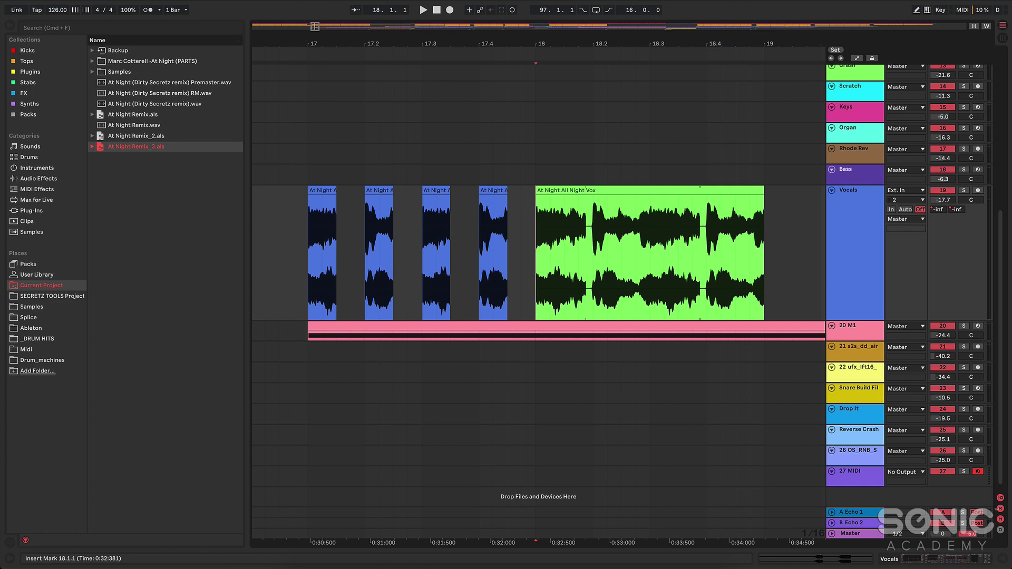
- Copy bar 17 of the Vocals track and paste it at 18.1.1 over the green clip
{"action": "key", "text": "shift+Left"}
{"action": "key", "text": "shift+Left"}
{"action": "key", "text": "shift+Left"}
{"action": "key", "text": "shift+Left"}
{"action": "key", "text": "shift+Left"}
{"action": "key", "text": "shift+Left"}
{"action": "key", "text": "shift+Left"}
{"action": "key", "text": "shift+Left"}
{"action": "key", "text": "shift+Left"}
{"action": "key", "text": "shift+Left"}
{"action": "key", "text": "shift+Left"}
{"action": "key", "text": "shift+Left"}
{"action": "key", "text": "shift+Left"}
{"action": "key", "text": "shift+Left"}
{"action": "key", "text": "shift+Left"}
{"action": "key", "text": "shift+Left"}
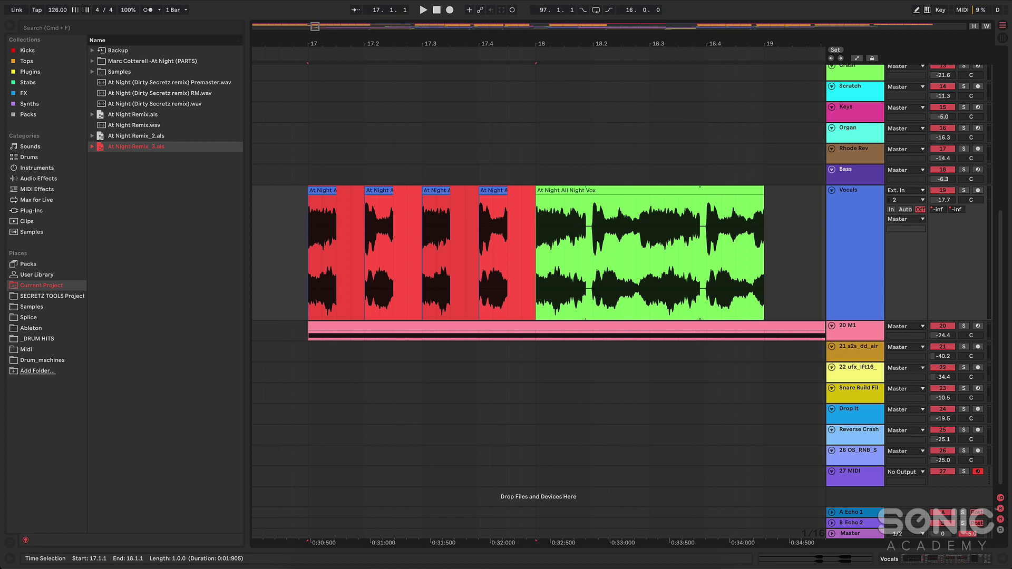
{"action": "key", "text": "Right"}
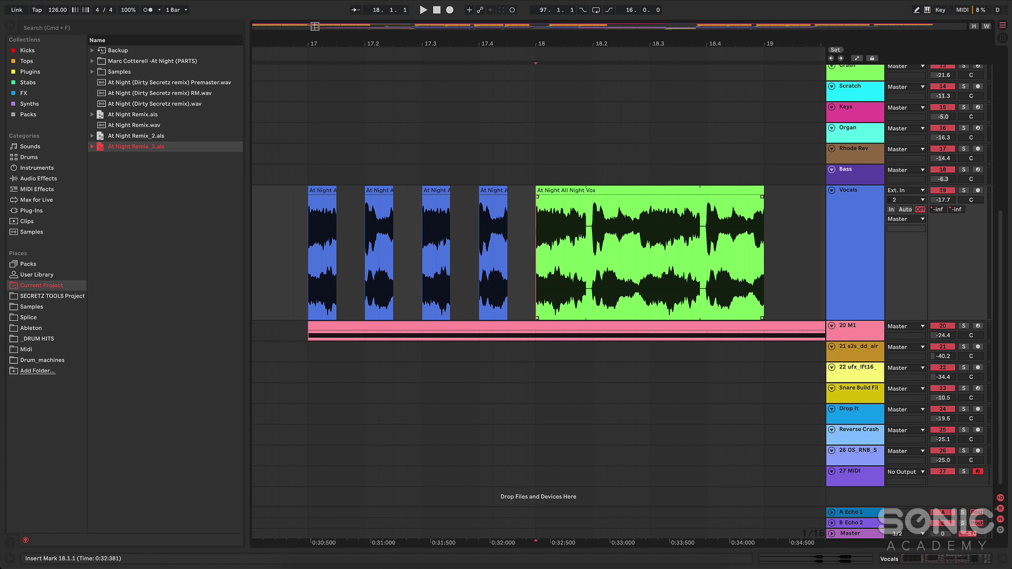
{"action": "key", "text": "shift+Right"}
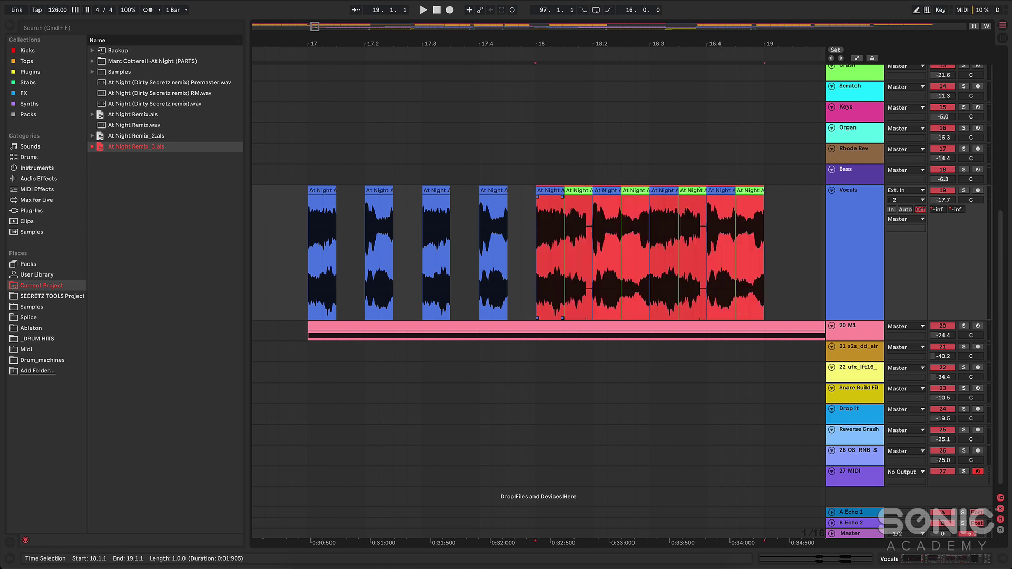
- Undo the last paste, and paste the copied vocal chops at 18.1.1 again
{"action": "key", "text": "Left"}
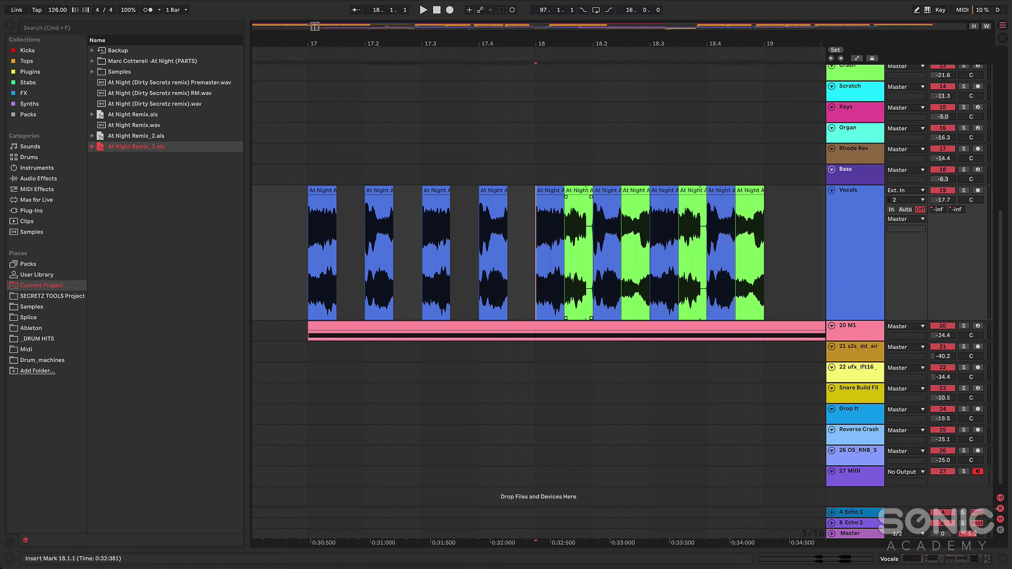
{"action": "key", "text": "super+j"}
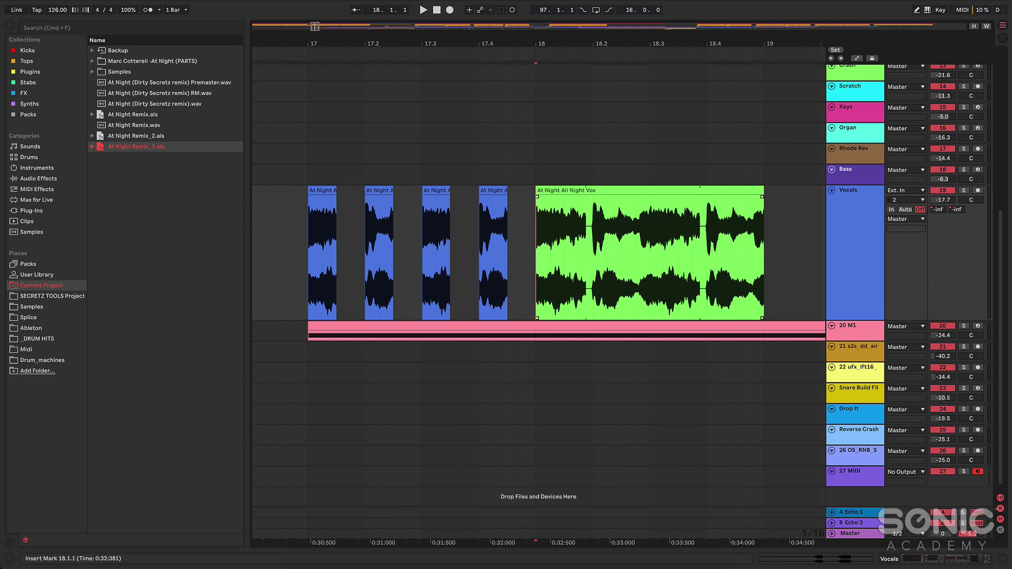
{"action": "key", "text": "super+v"}
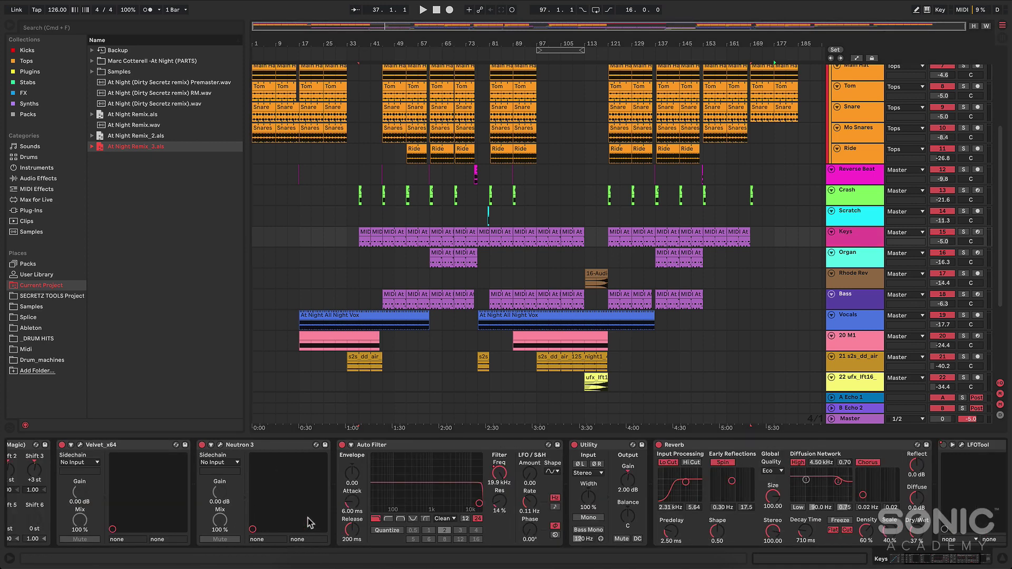
- Look along the Keys track's device chain and duplicate the Keys track
{"action": "scroll", "coordinate": [310, 524], "scroll_direction": "right", "scroll_amount": 5}
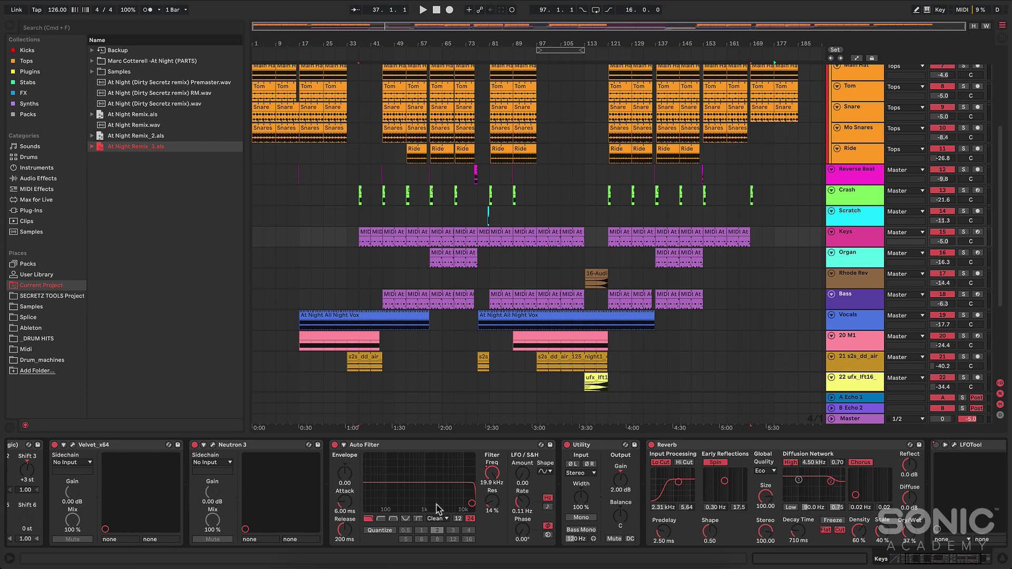
{"action": "left_click", "coordinate": [869, 242]}
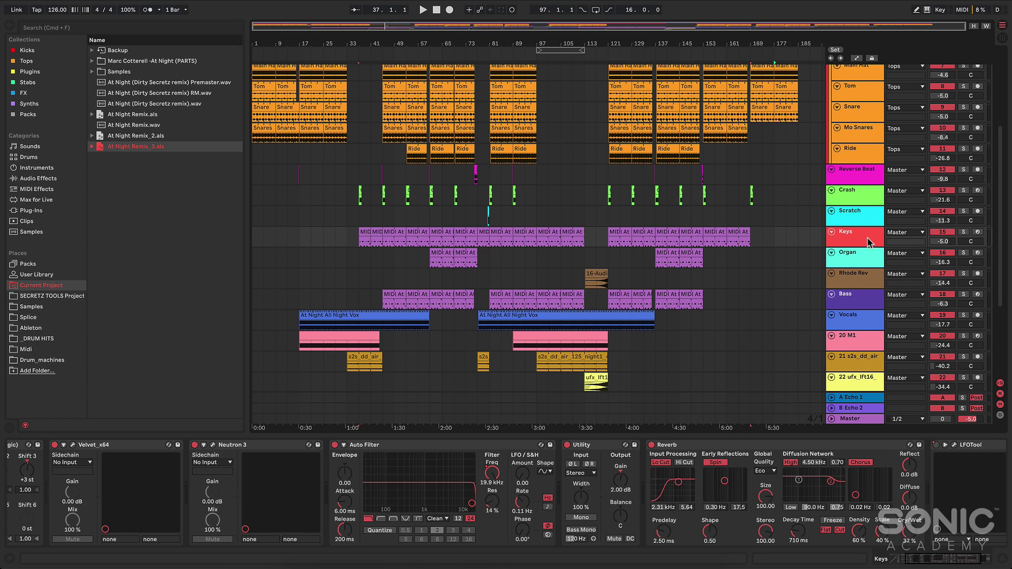
{"action": "key", "text": "super+d"}
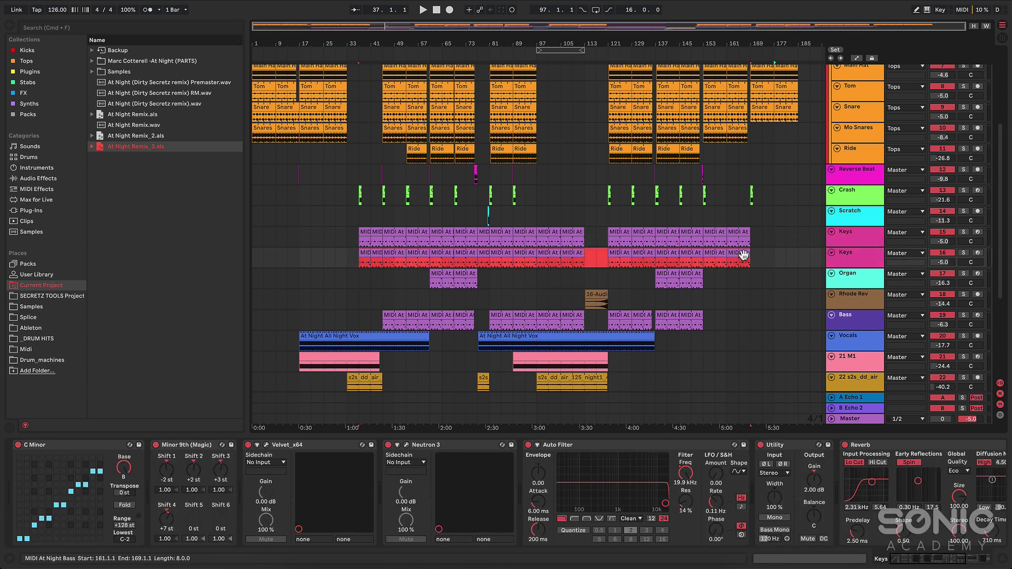
- Try to clear the clips on the duplicated Keys track between 29.1.1 and 177.1.1
{"action": "left_click", "coordinate": [685, 257]}
{"action": "left_click_drag", "start_coordinate": [715, 255], "coordinate": [774, 258]}
{"action": "left_click_drag", "start_coordinate": [656, 258], "coordinate": [333, 264]}
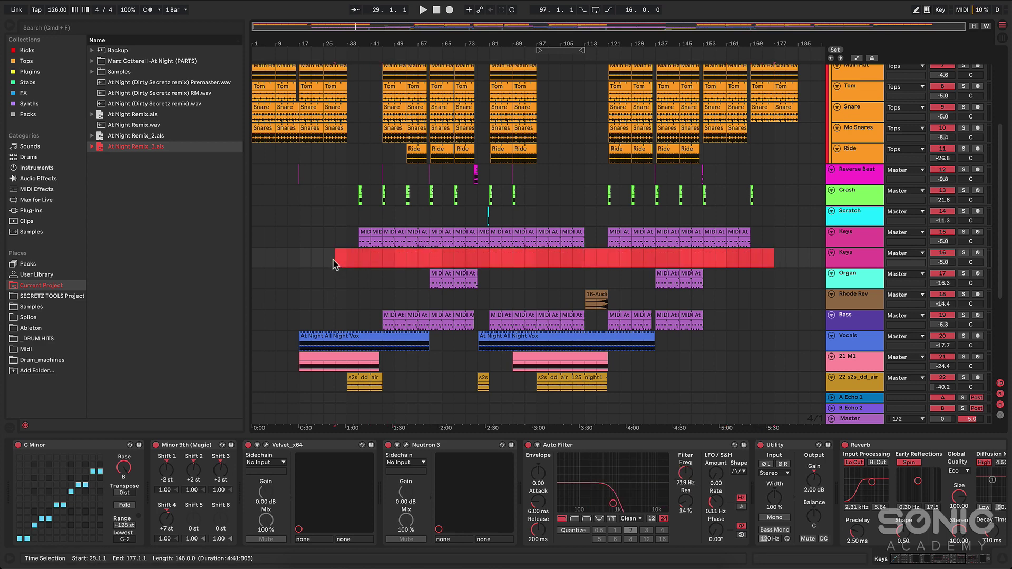
{"action": "left_click", "coordinate": [785, 260]}
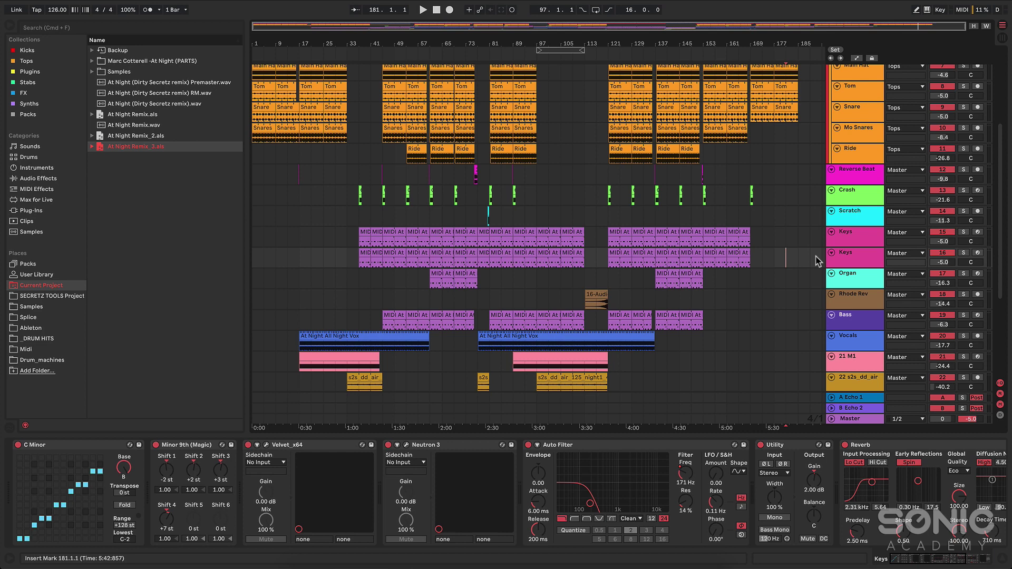
- Clear all the clips from the duplicated Keys track, leaving the original Keys track's clips in place
{"action": "left_click", "coordinate": [845, 256]}
{"action": "left_click", "coordinate": [851, 238]}
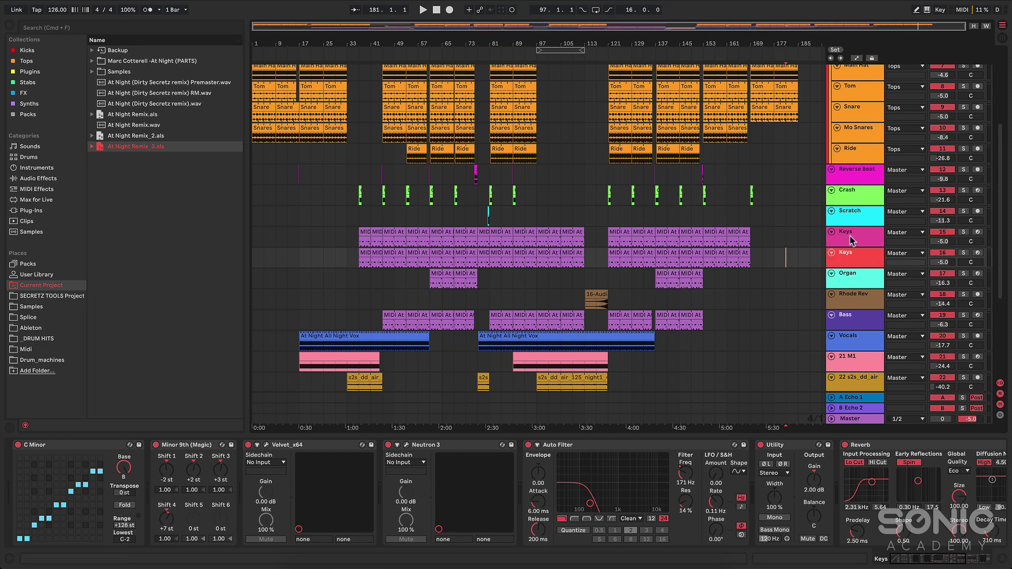
{"action": "left_click", "coordinate": [858, 258]}
{"action": "left_click", "coordinate": [858, 254]}
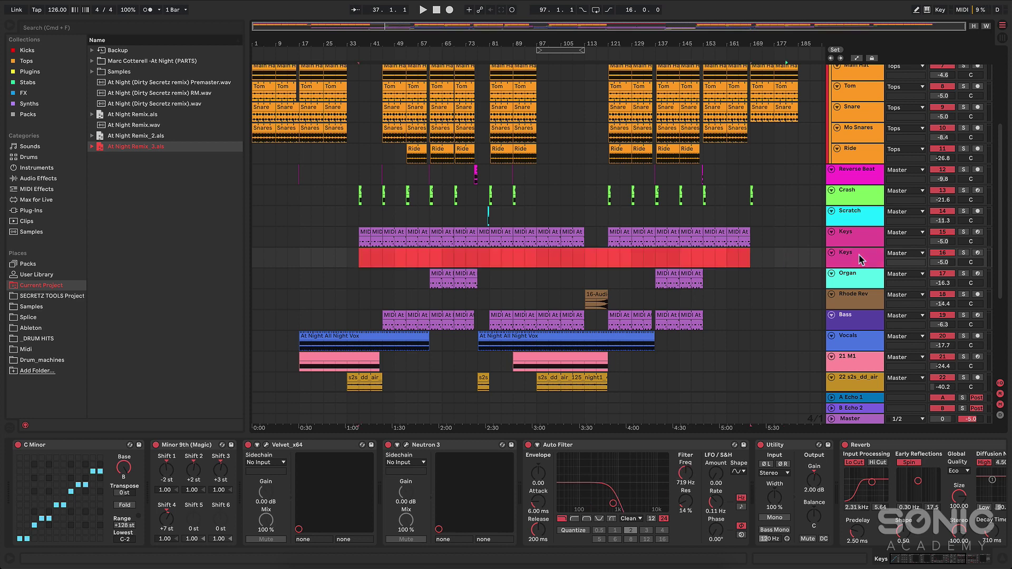
- Add a locator at 45.1.1 in the arrangement and delete it again
{"action": "left_click", "coordinate": [503, 262]}
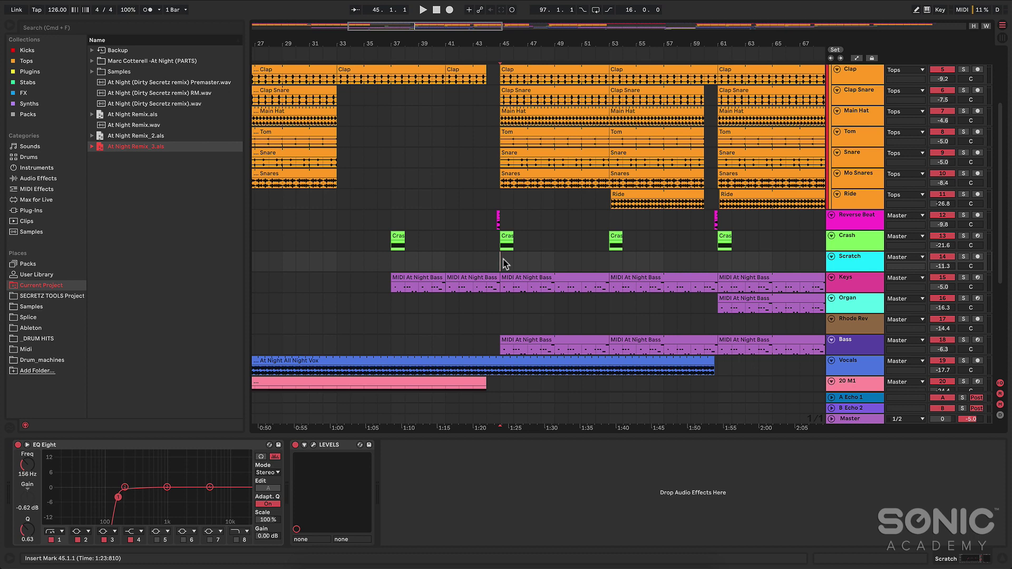
{"action": "right_click", "coordinate": [499, 54]}
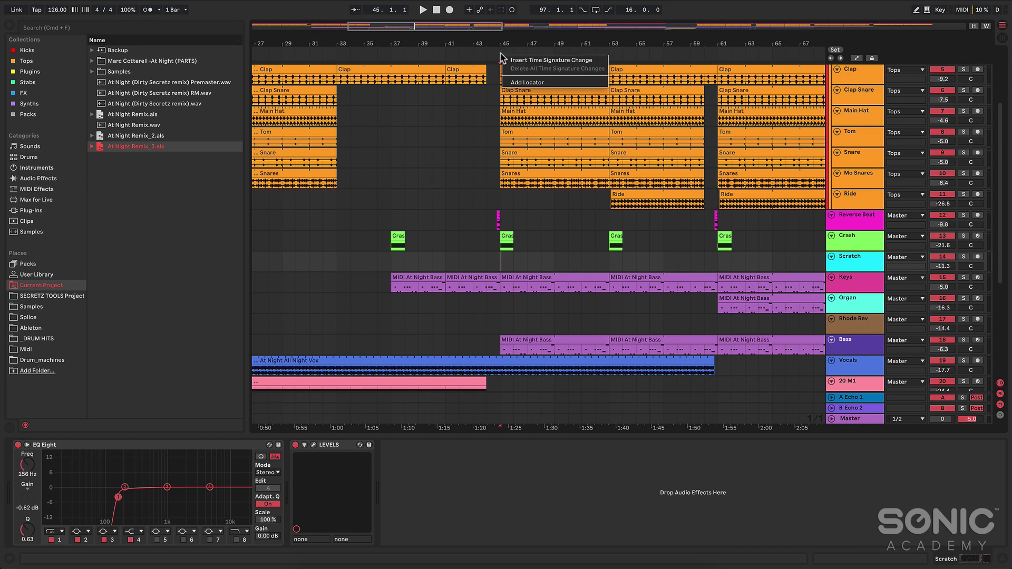
{"action": "left_click", "coordinate": [528, 82]}
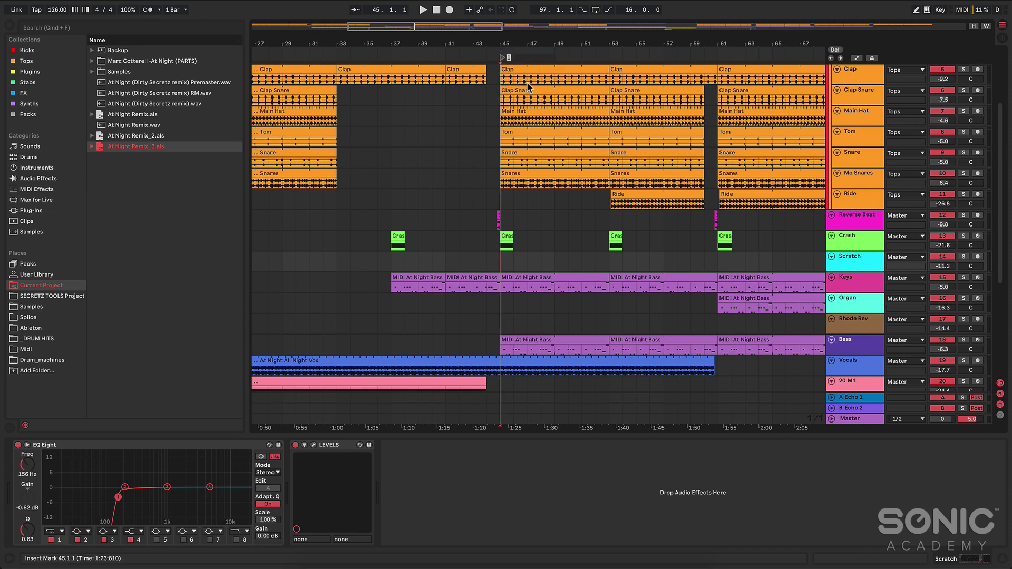
{"action": "key", "text": "Delete"}
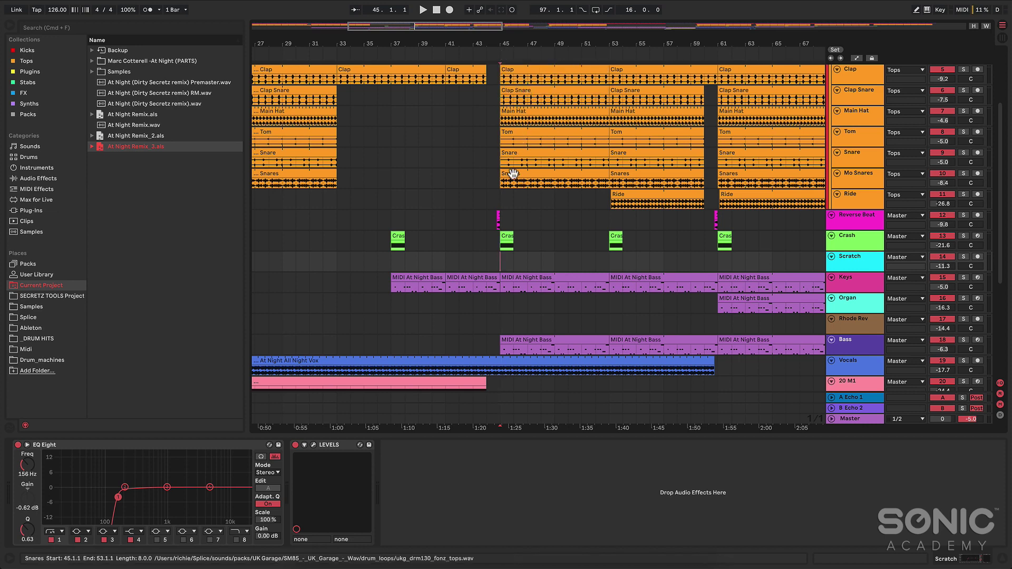
- Add a locator at 33.1.1 in the arrangement and name it Start
{"action": "left_click", "coordinate": [513, 220]}
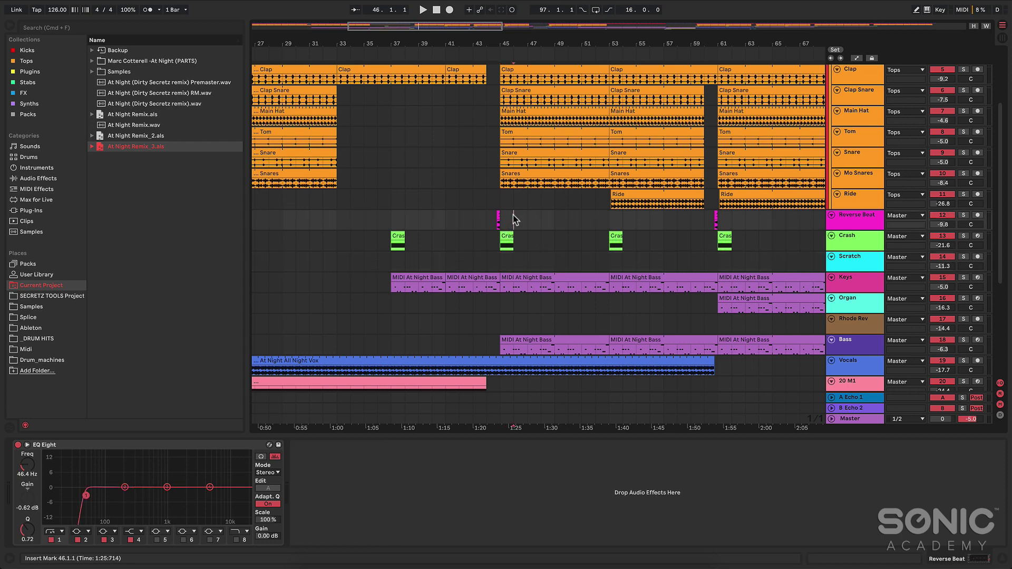
{"action": "left_click", "coordinate": [431, 221]}
{"action": "left_click", "coordinate": [337, 219]}
{"action": "key", "text": "l"}
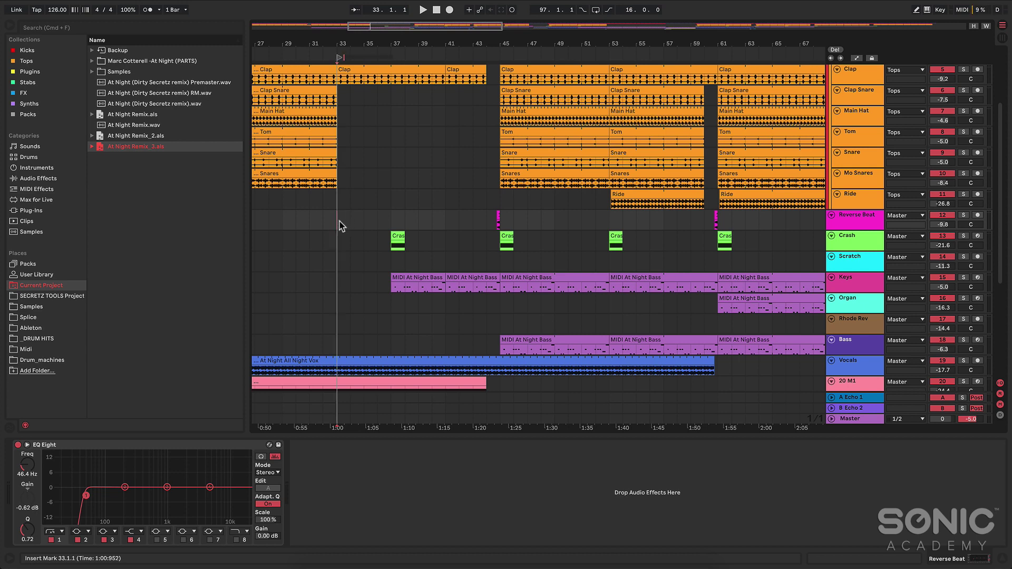
{"action": "type", "text": "Start"}
{"action": "key", "text": "Return"}
- Add a locator at 45.1.1 in the arrangement and name it Main
{"action": "left_click", "coordinate": [503, 221]}
{"action": "type", "text": "l"}
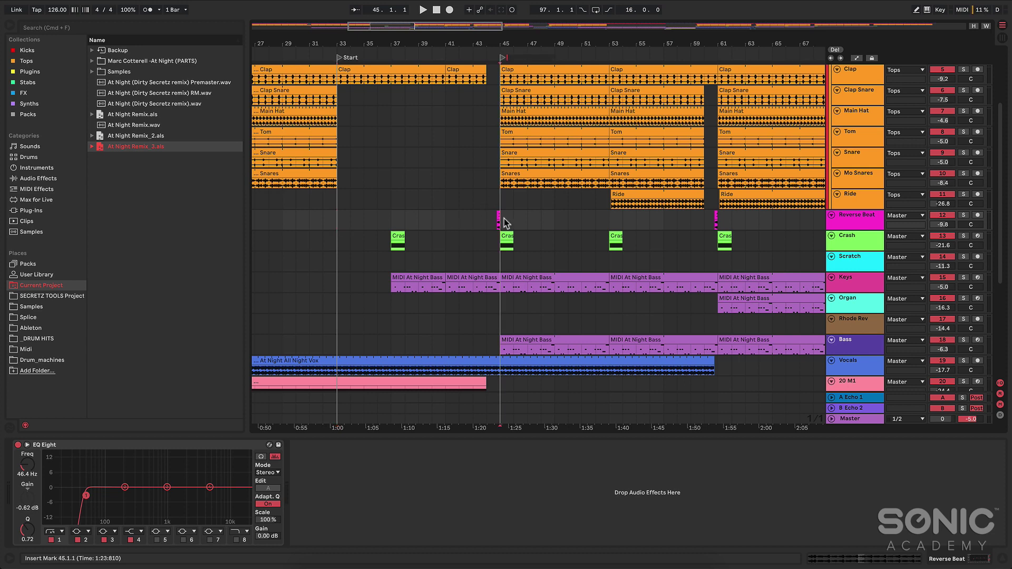
{"action": "type", "text": "Main"}
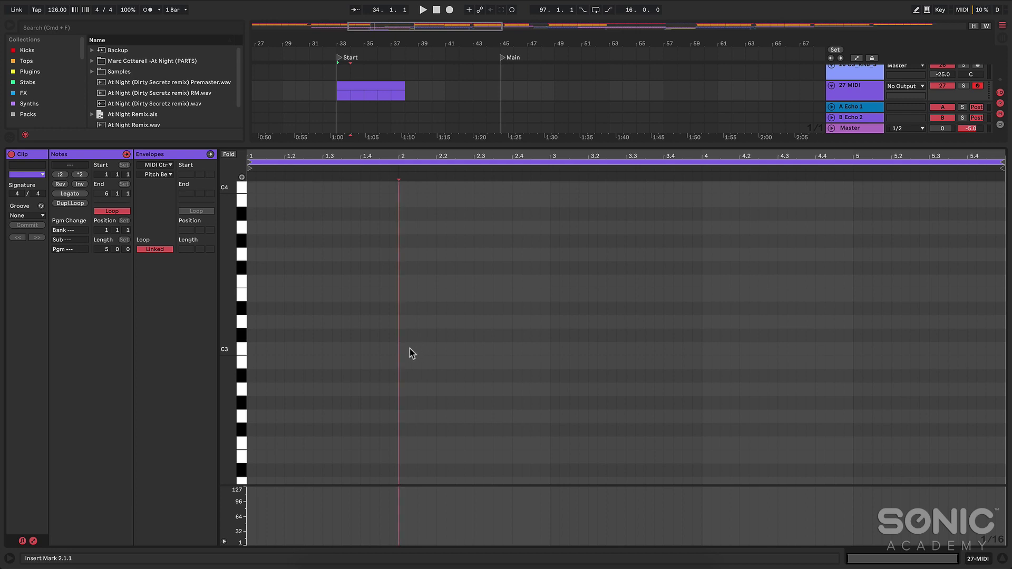
- Insert a C3 note at 2.1.1 in the 27 MIDI clip, lengthen it to 3.1.1, and delete it
{"action": "double_click", "coordinate": [403, 350]}
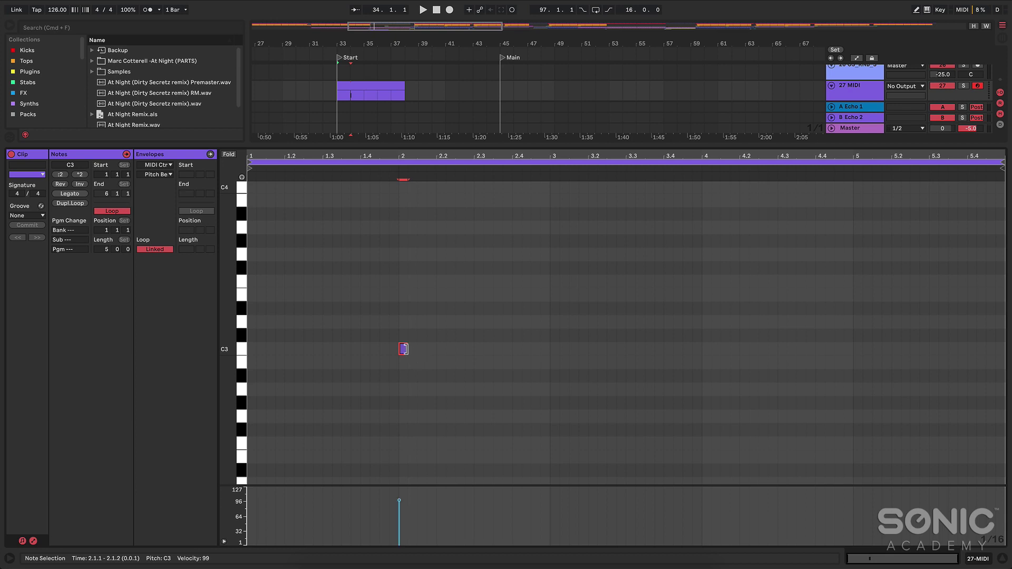
{"action": "left_click_drag", "start_coordinate": [406, 349], "coordinate": [535, 349]}
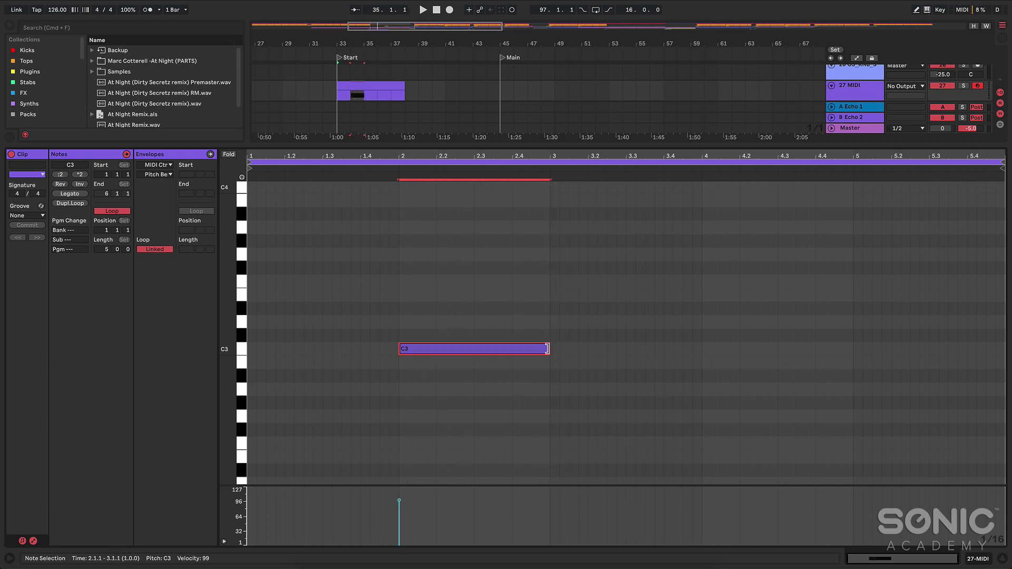
{"action": "double_click", "coordinate": [535, 348]}
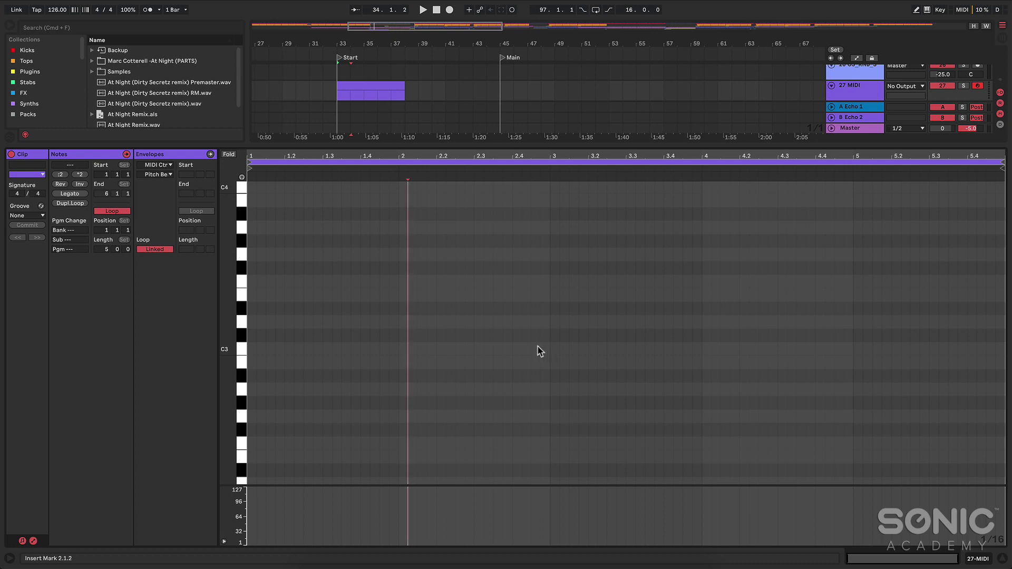
- Turn on Draw Mode, make a C3 note from 2.1.1 to 3.1.1 in the MIDI clip, and erase it
{"action": "key", "text": "b"}
{"action": "left_click", "coordinate": [403, 348]}
{"action": "left_click_drag", "start_coordinate": [405, 349], "coordinate": [550, 345]}
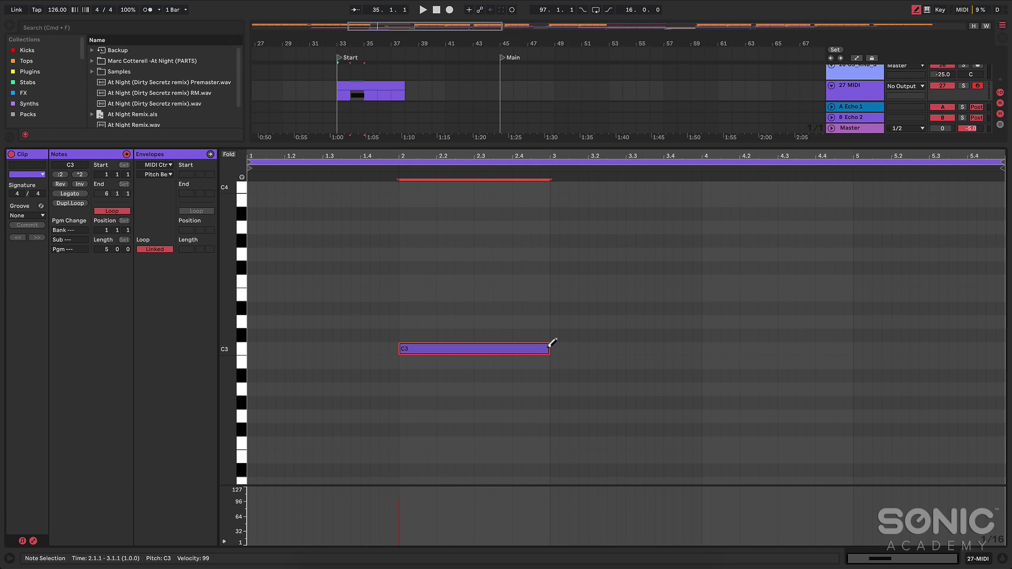
{"action": "left_click", "coordinate": [548, 346]}
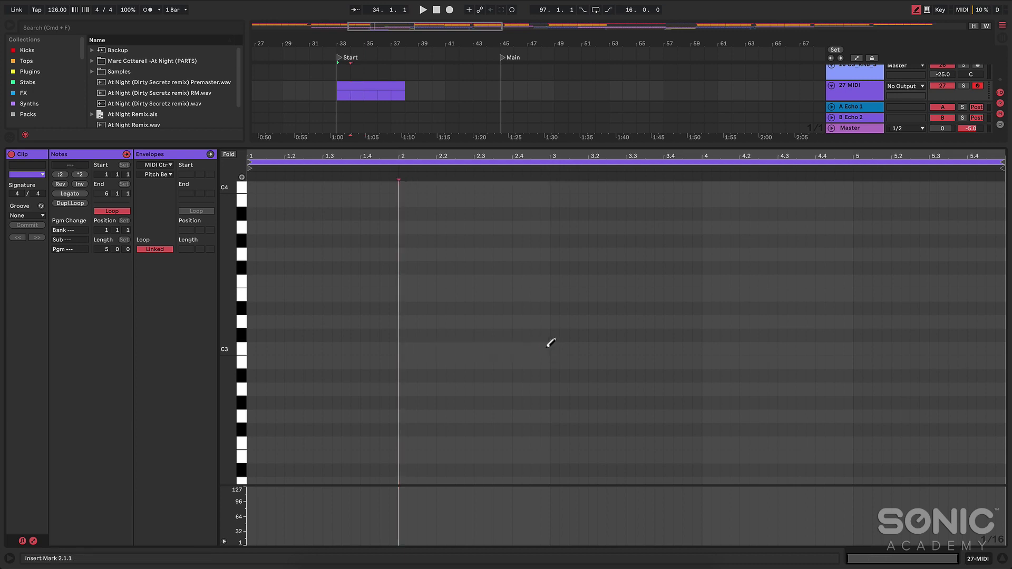
- Draw a C3 note at 2.1.1, stretch its end to 3.1.1, delete it, and turn off Draw Mode
{"action": "left_click", "coordinate": [404, 348]}
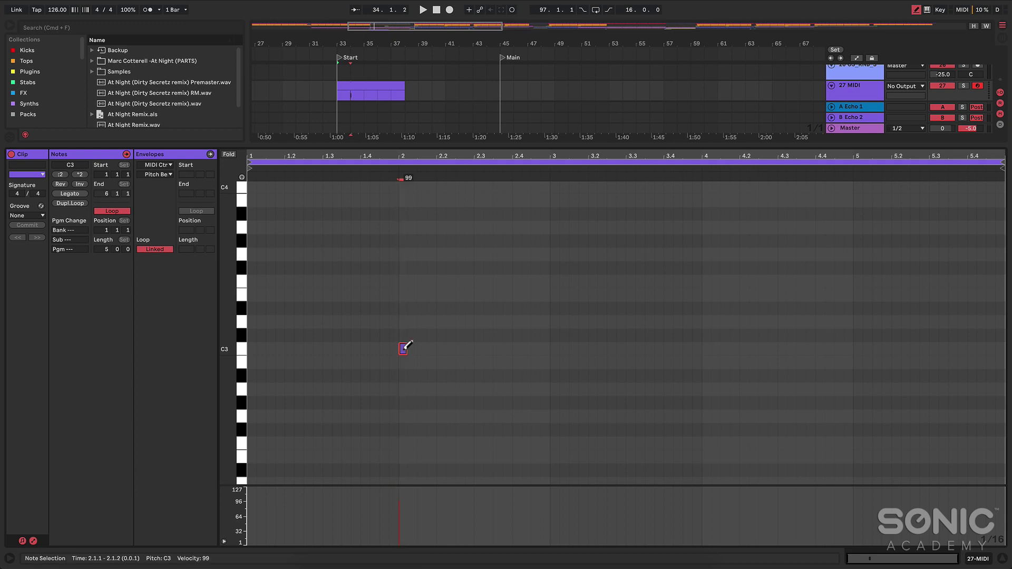
{"action": "left_click_drag", "start_coordinate": [404, 349], "coordinate": [547, 351]}
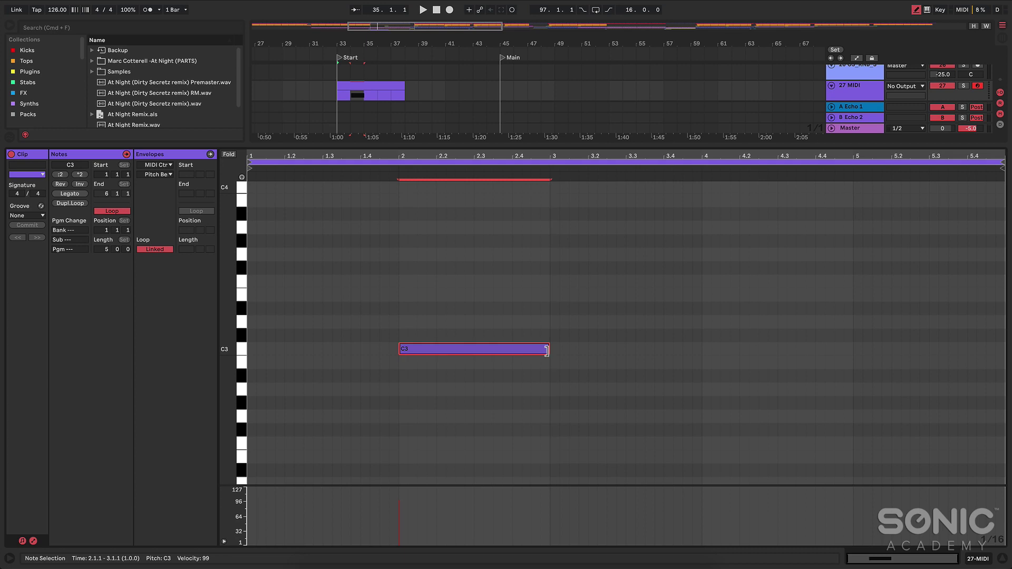
{"action": "key", "text": "Delete"}
{"action": "key", "text": "b"}
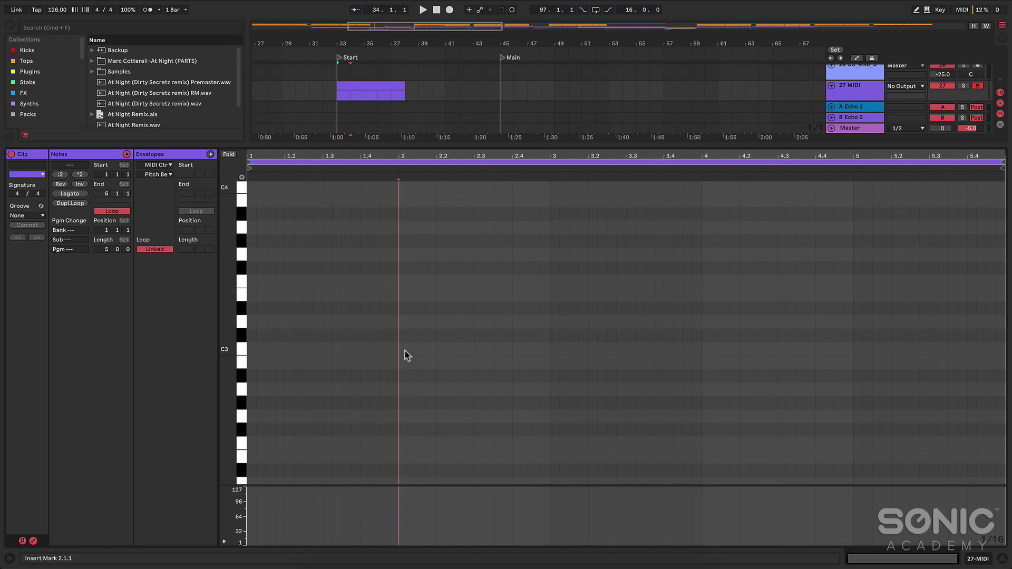
- With Draw Mode off, insert a one-bar C3 note from 2.1.1 to 3.1.1 in the 27 MIDI clip
{"action": "double_click", "coordinate": [403, 351]}
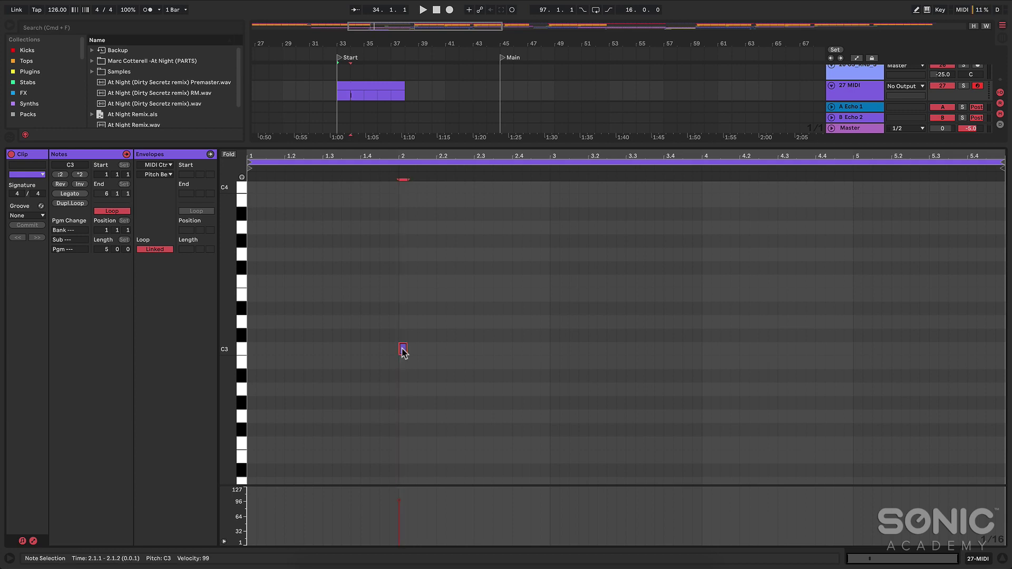
{"action": "left_click_drag", "start_coordinate": [403, 350], "coordinate": [548, 349]}
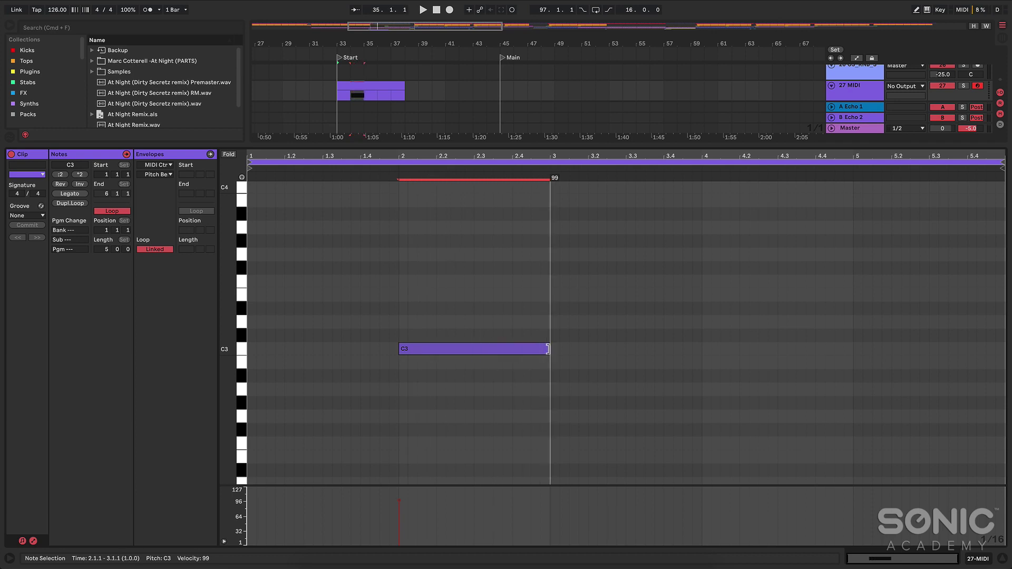
{"action": "left_click", "coordinate": [560, 350]}
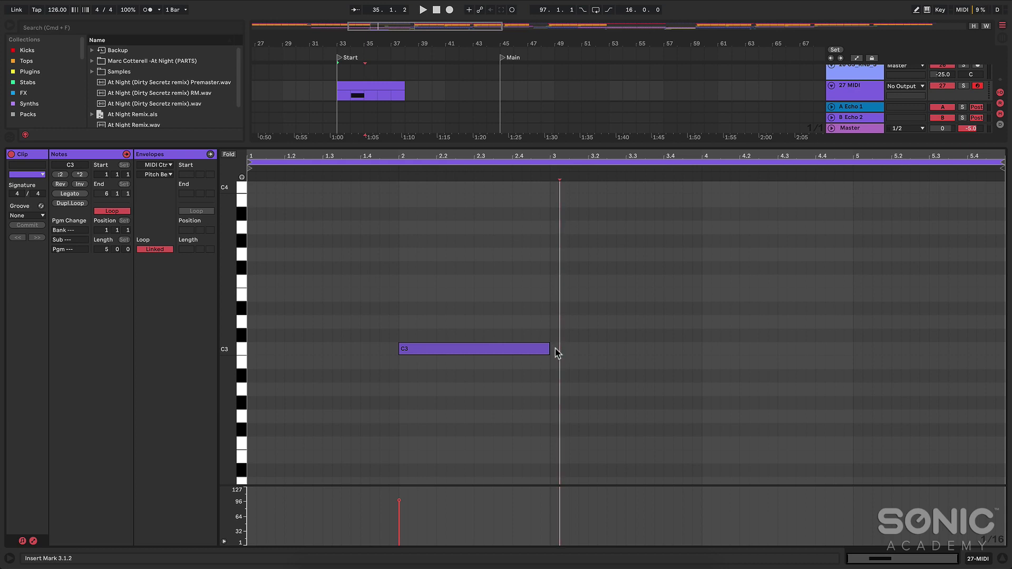
{"action": "left_click_drag", "start_coordinate": [557, 353], "coordinate": [700, 354]}
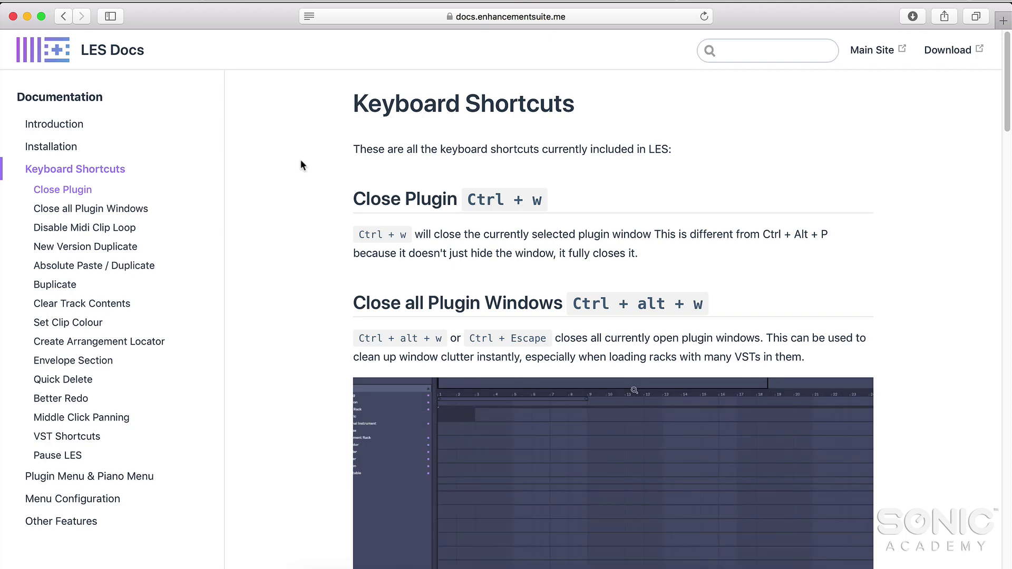
- Switch to the browser and examine the LES Docs Keyboard Shortcuts page, from Close Plugin through Absolute Paste / Duplicate
{"action": "scroll", "coordinate": [303, 174], "scroll_direction": "down", "scroll_amount": 2}
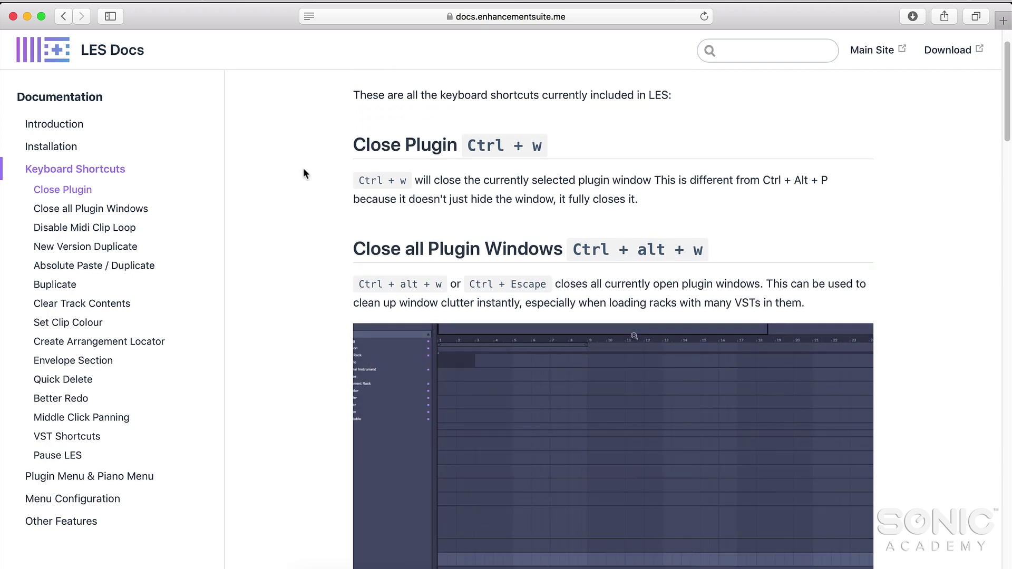
{"action": "scroll", "coordinate": [303, 169], "scroll_direction": "down", "scroll_amount": 3}
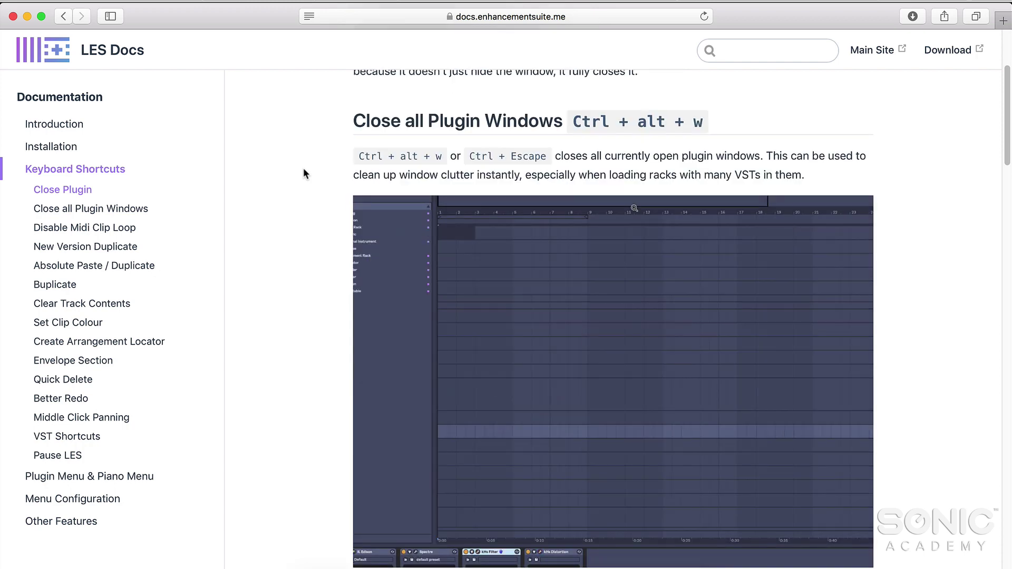
{"action": "scroll", "coordinate": [304, 174], "scroll_direction": "down", "scroll_amount": 4}
{"action": "scroll", "coordinate": [303, 174], "scroll_direction": "down", "scroll_amount": 3}
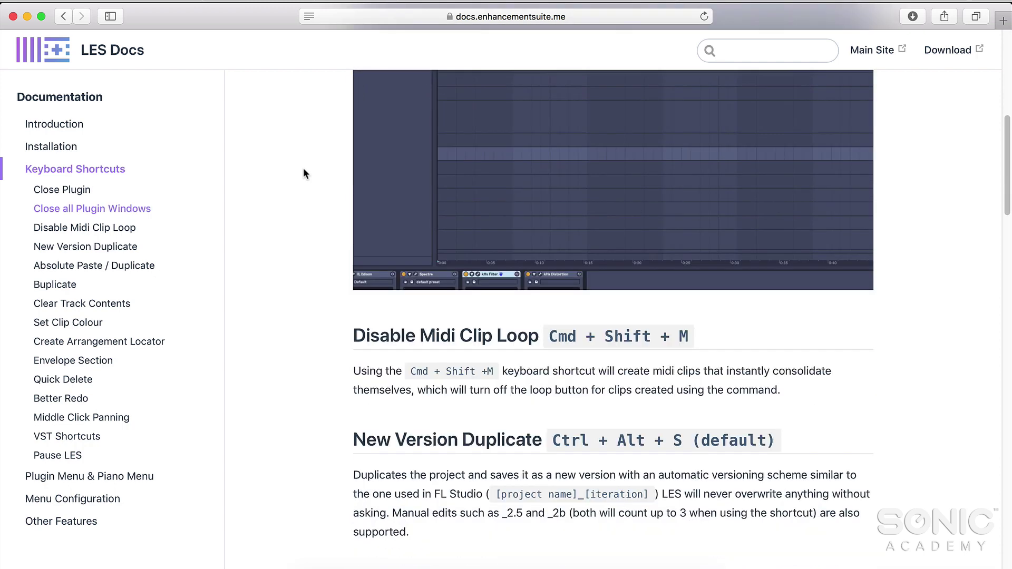
{"action": "scroll", "coordinate": [303, 174], "scroll_direction": "down", "scroll_amount": 6}
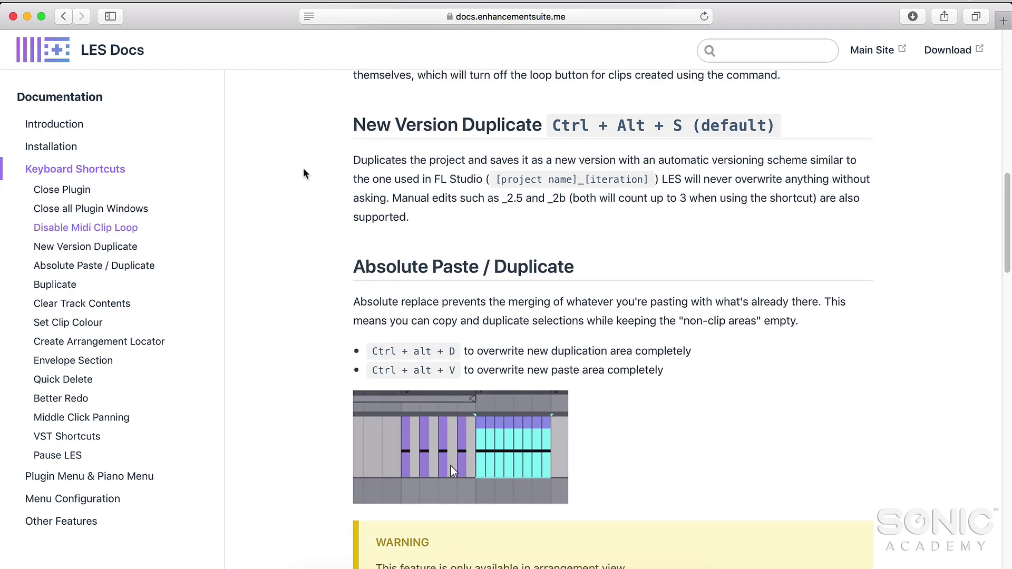
{"action": "scroll", "coordinate": [303, 174], "scroll_direction": "down", "scroll_amount": 3}
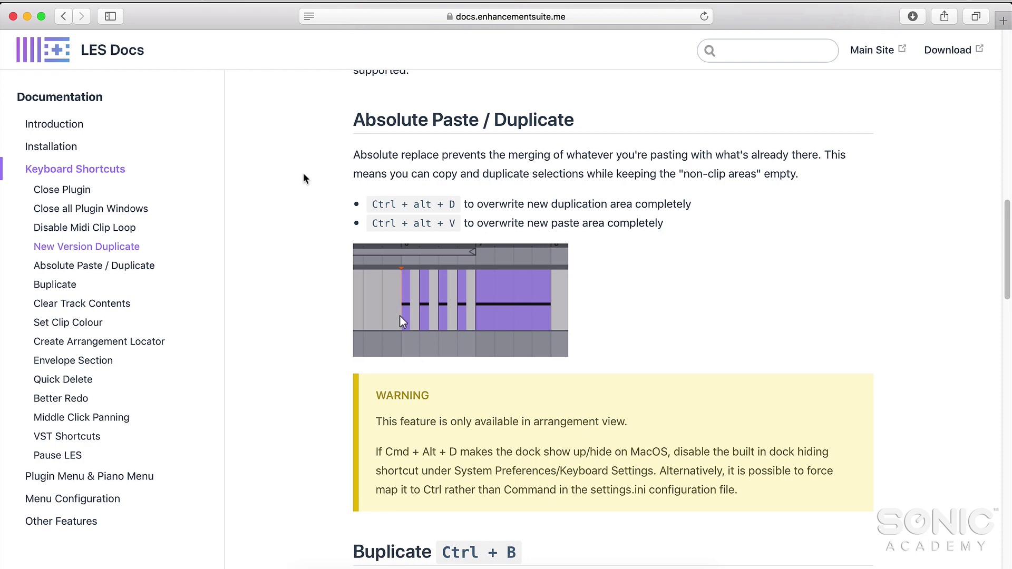
{"action": "scroll", "coordinate": [304, 174], "scroll_direction": "up", "scroll_amount": 5}
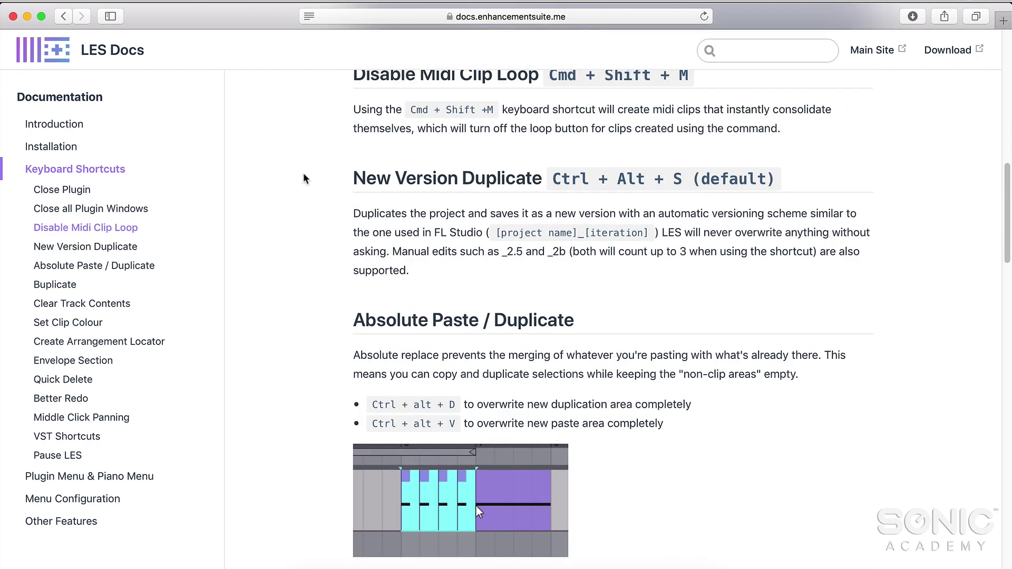
{"action": "scroll", "coordinate": [303, 179], "scroll_direction": "up", "scroll_amount": 2}
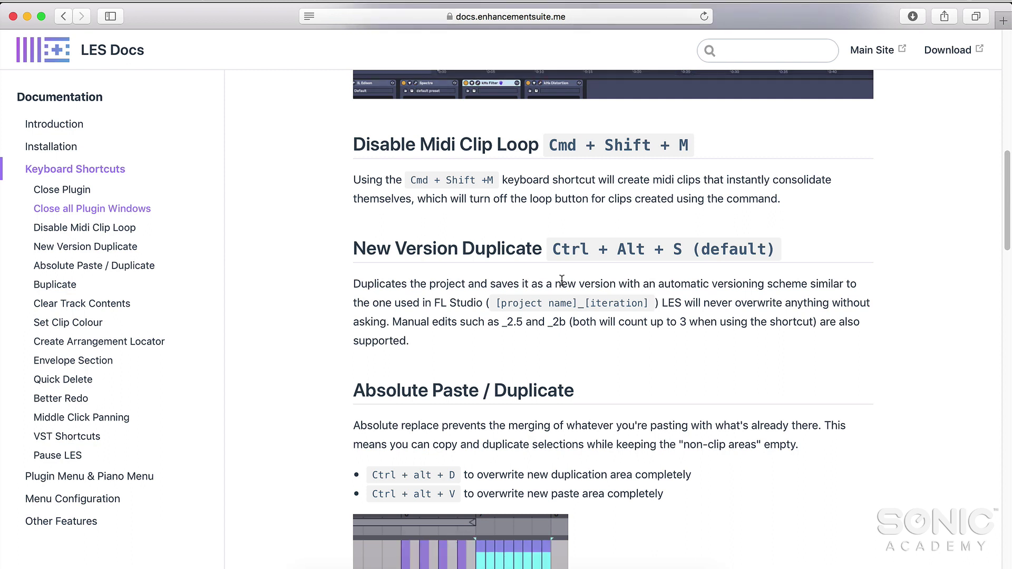
{"action": "scroll", "coordinate": [562, 279], "scroll_direction": "up", "scroll_amount": 1}
{"action": "scroll", "coordinate": [562, 280], "scroll_direction": "up", "scroll_amount": 3}
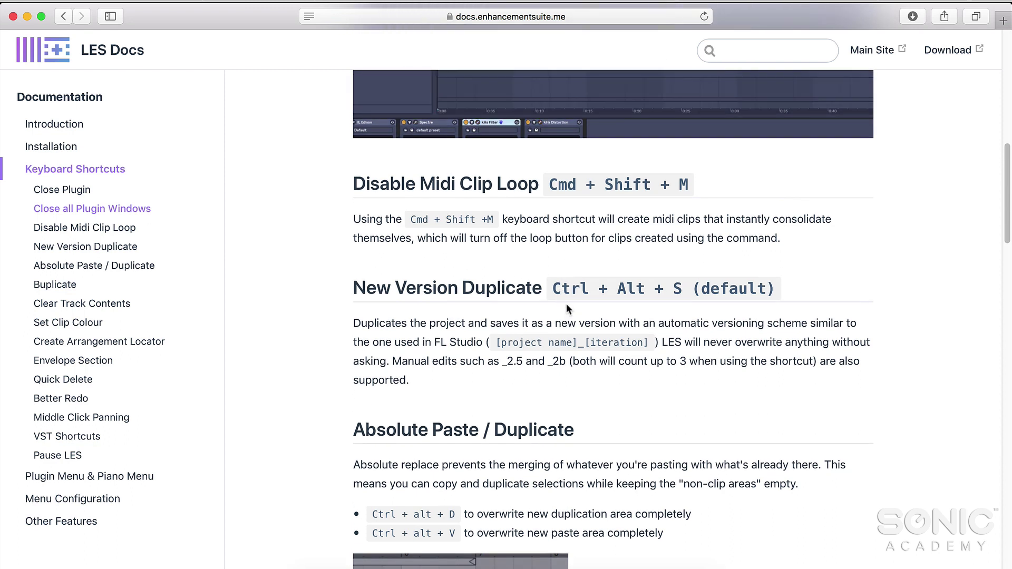